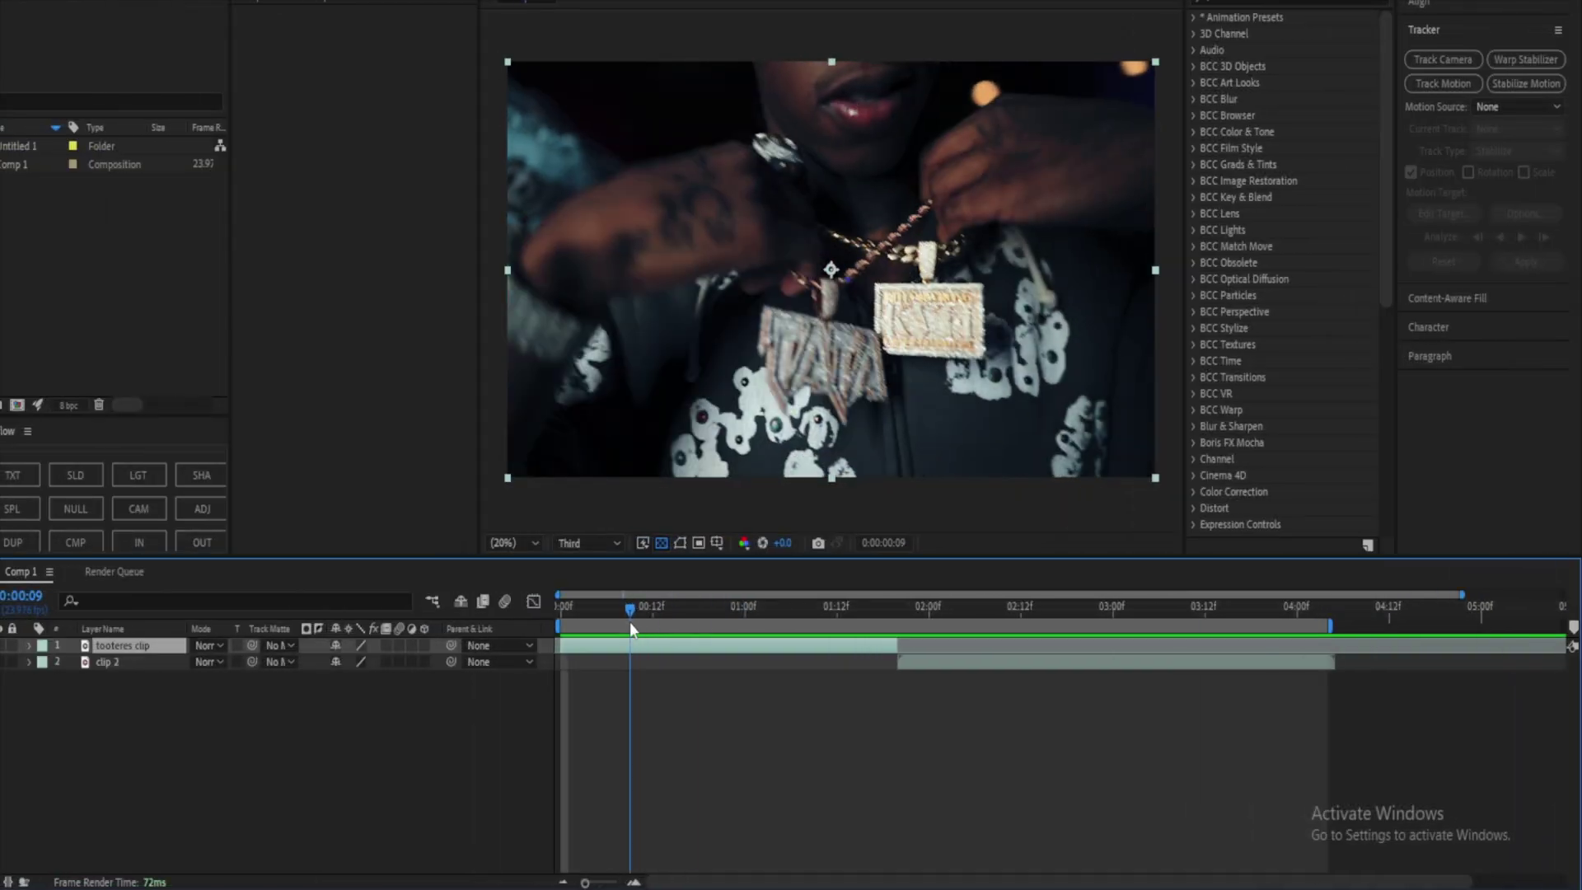
Step: Play and scrub through both clips to examine the jewellery footage and its cut to clip 2
left_click_drag(630, 621, 604, 629)
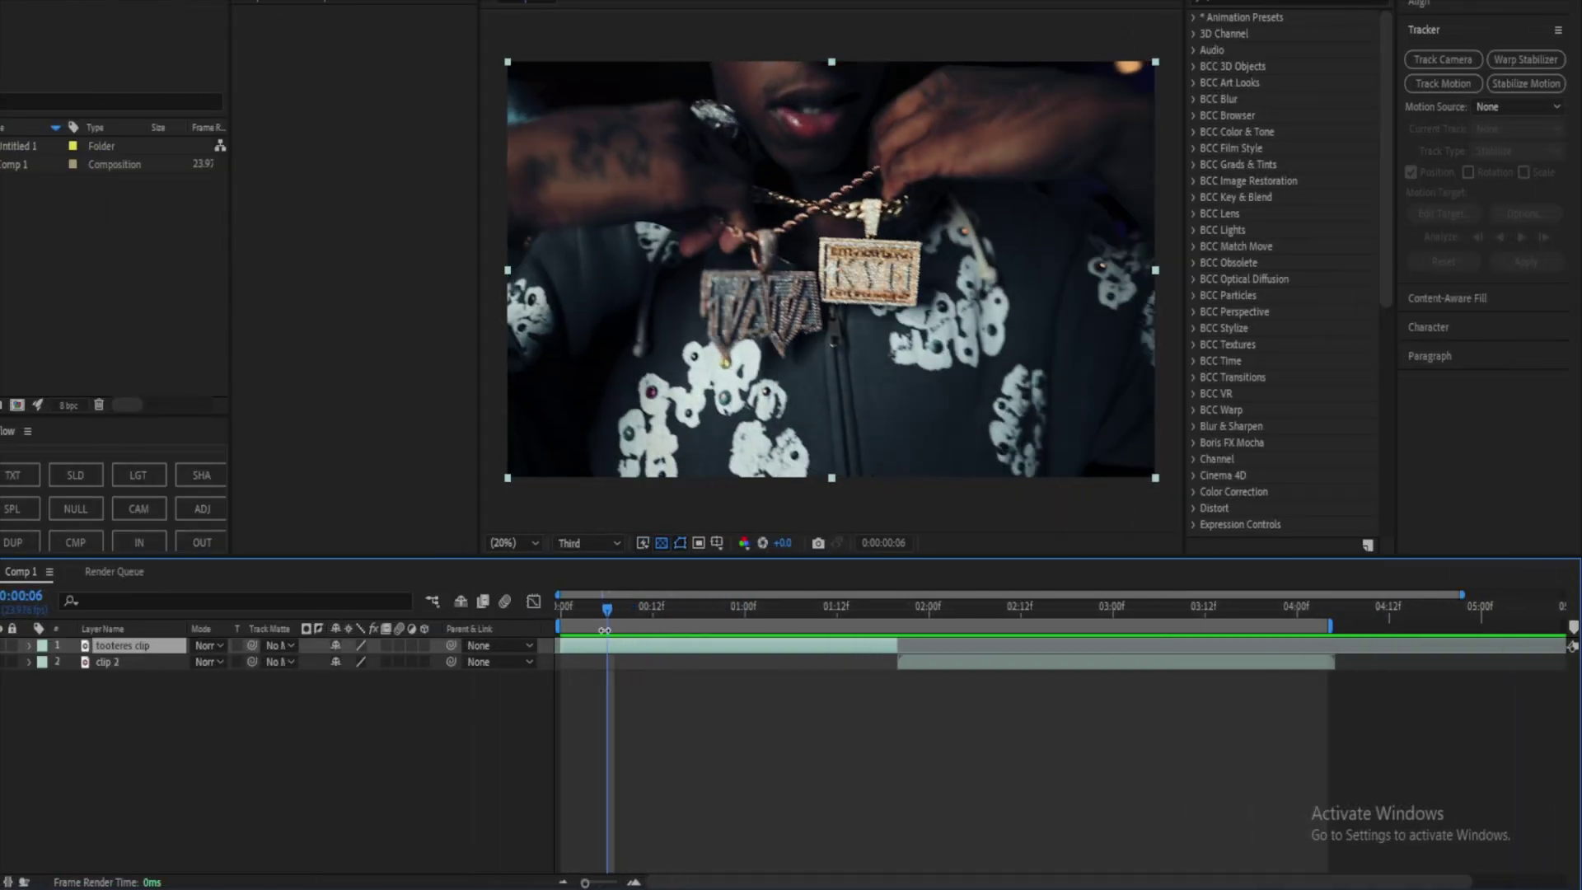
key("space")
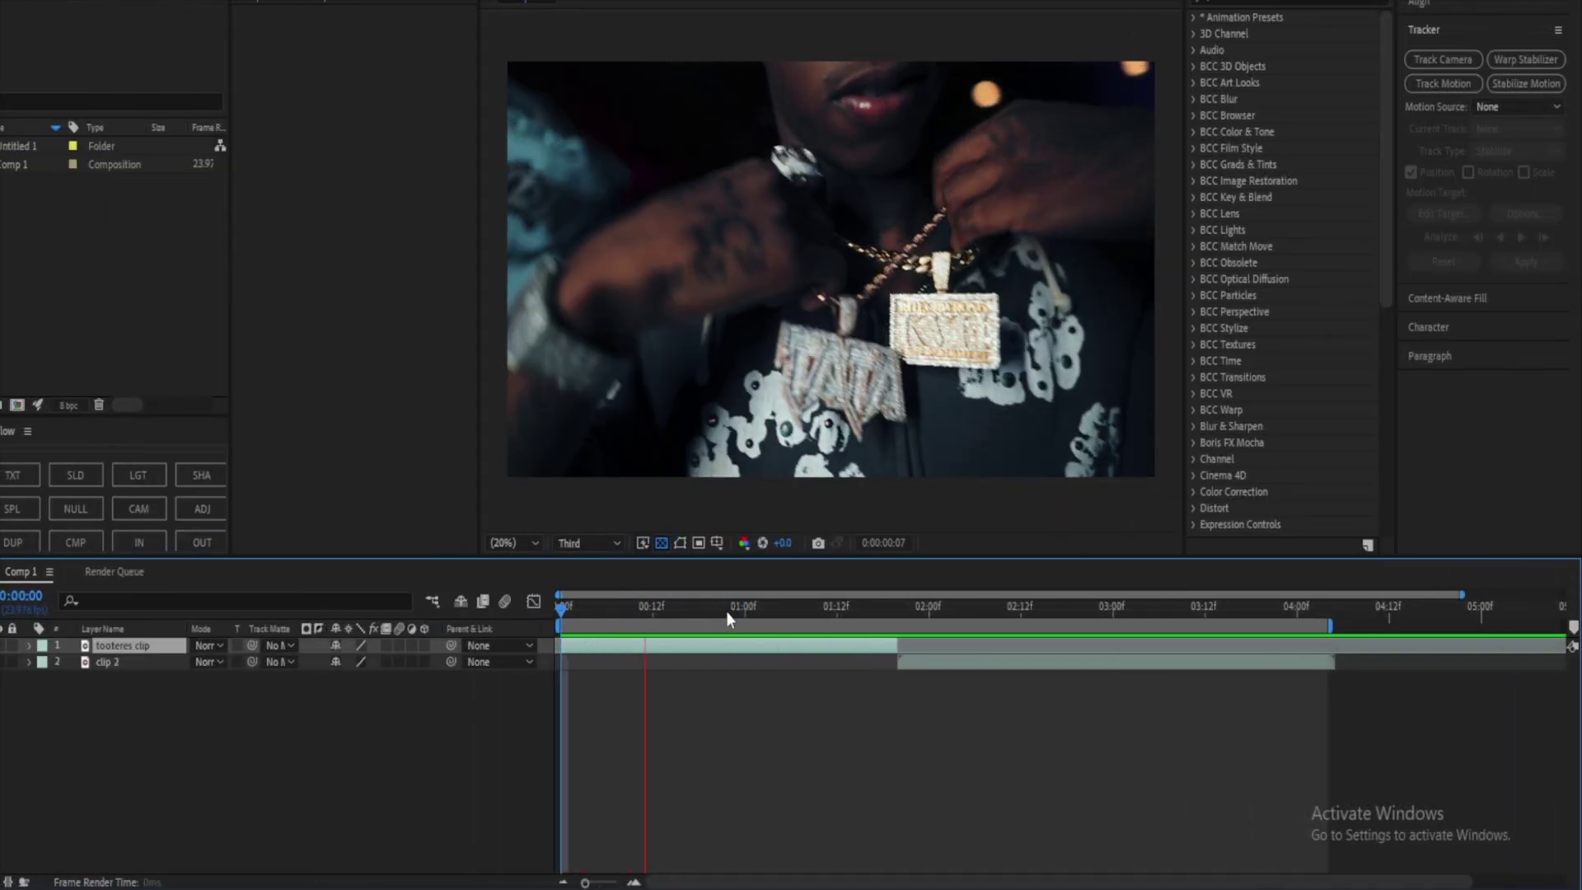
left_click_drag(847, 620, 923, 615)
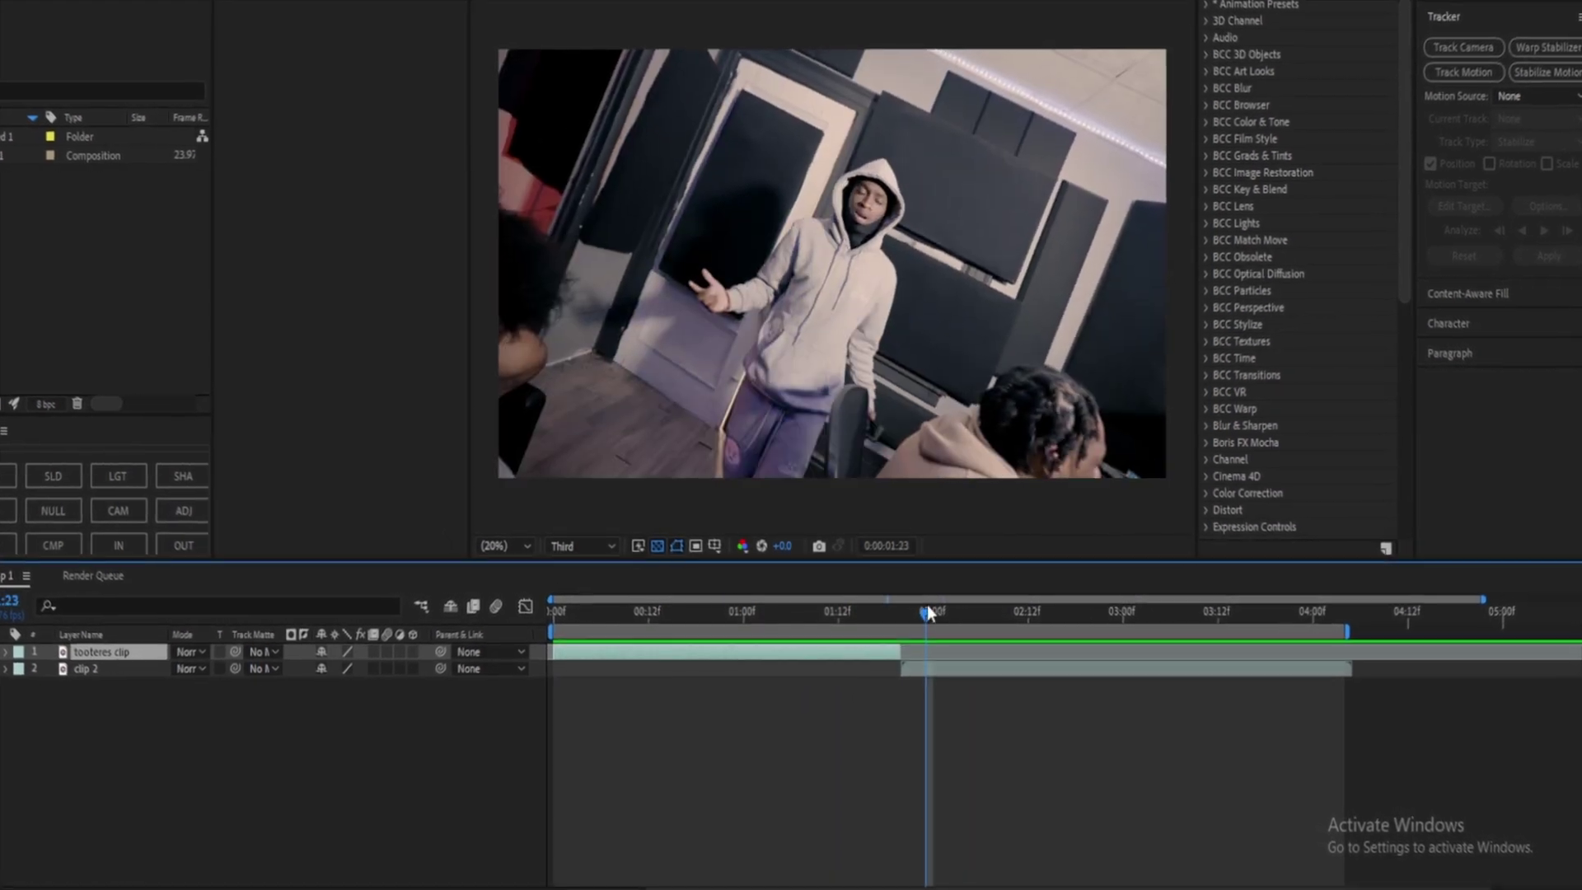
left_click_drag(892, 620, 990, 626)
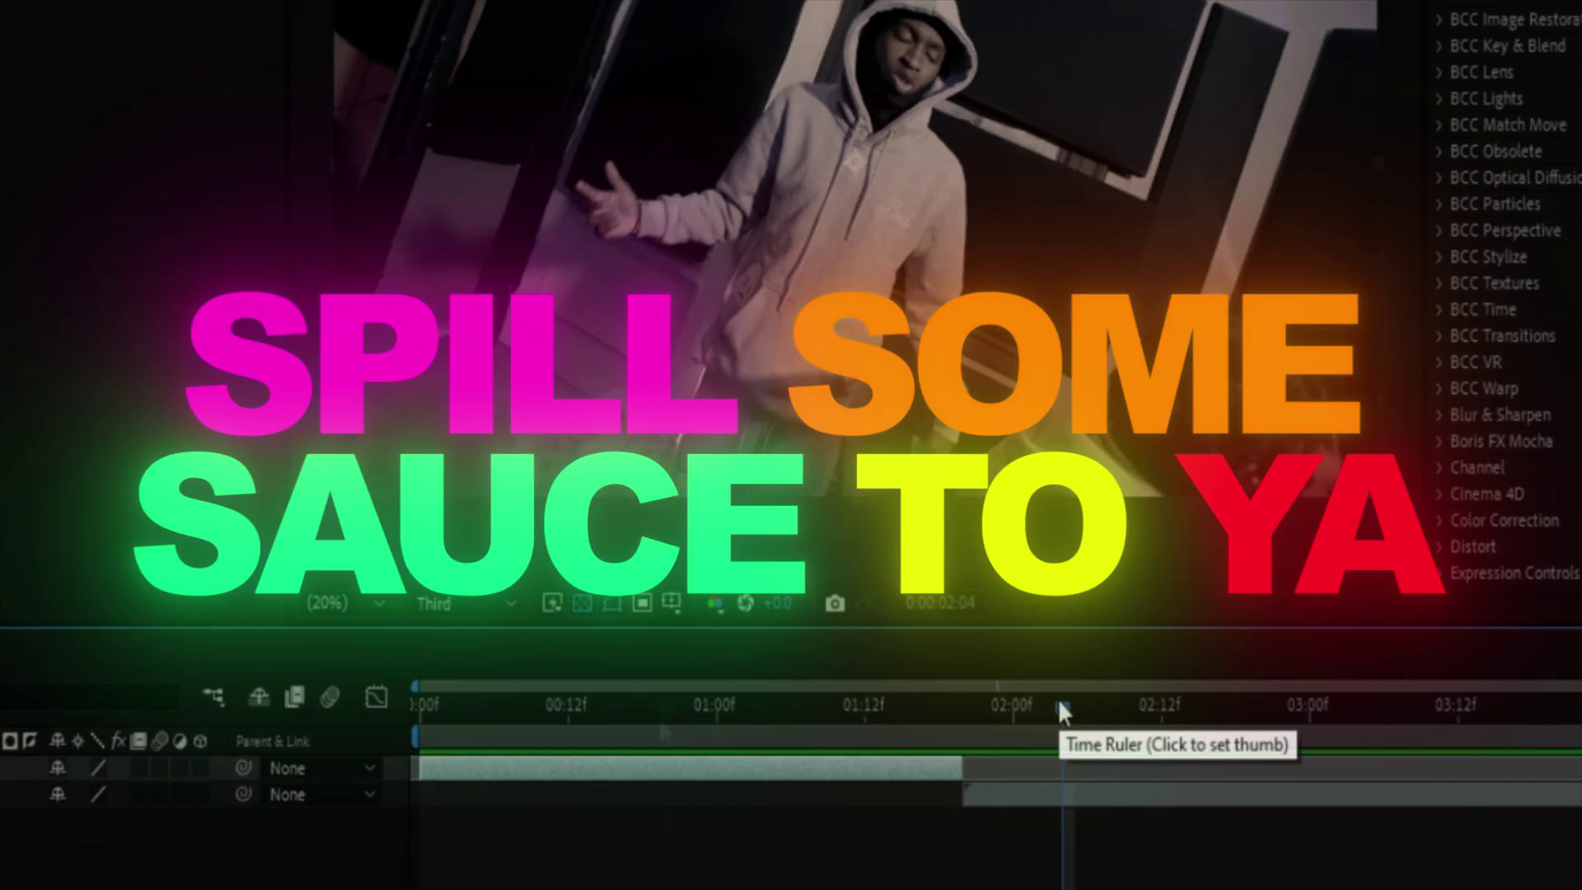
key("space")
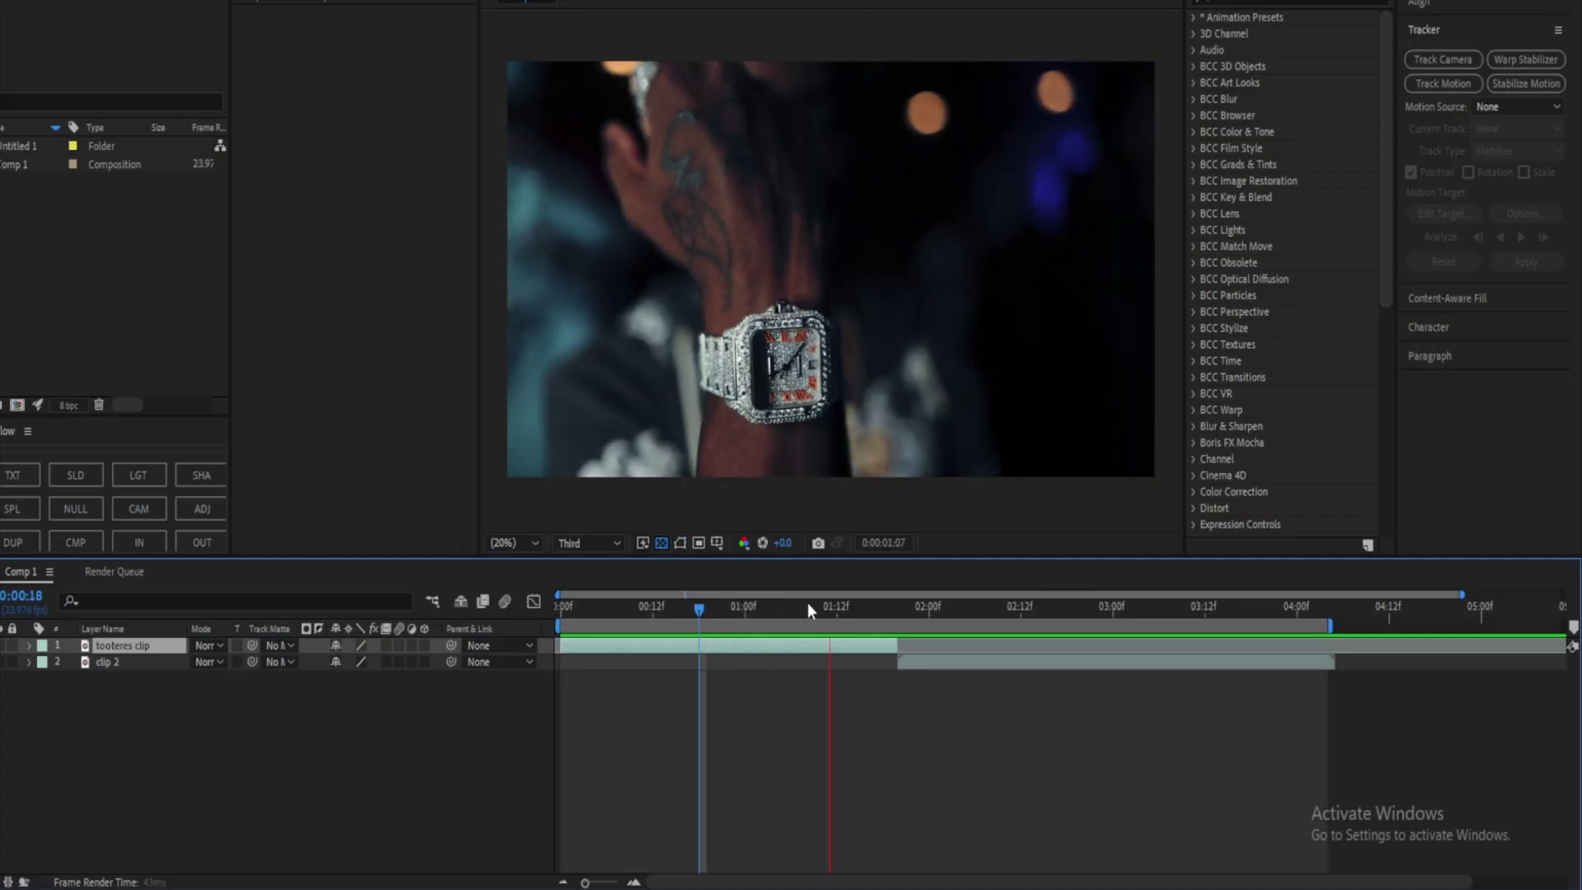
left_click(790, 608)
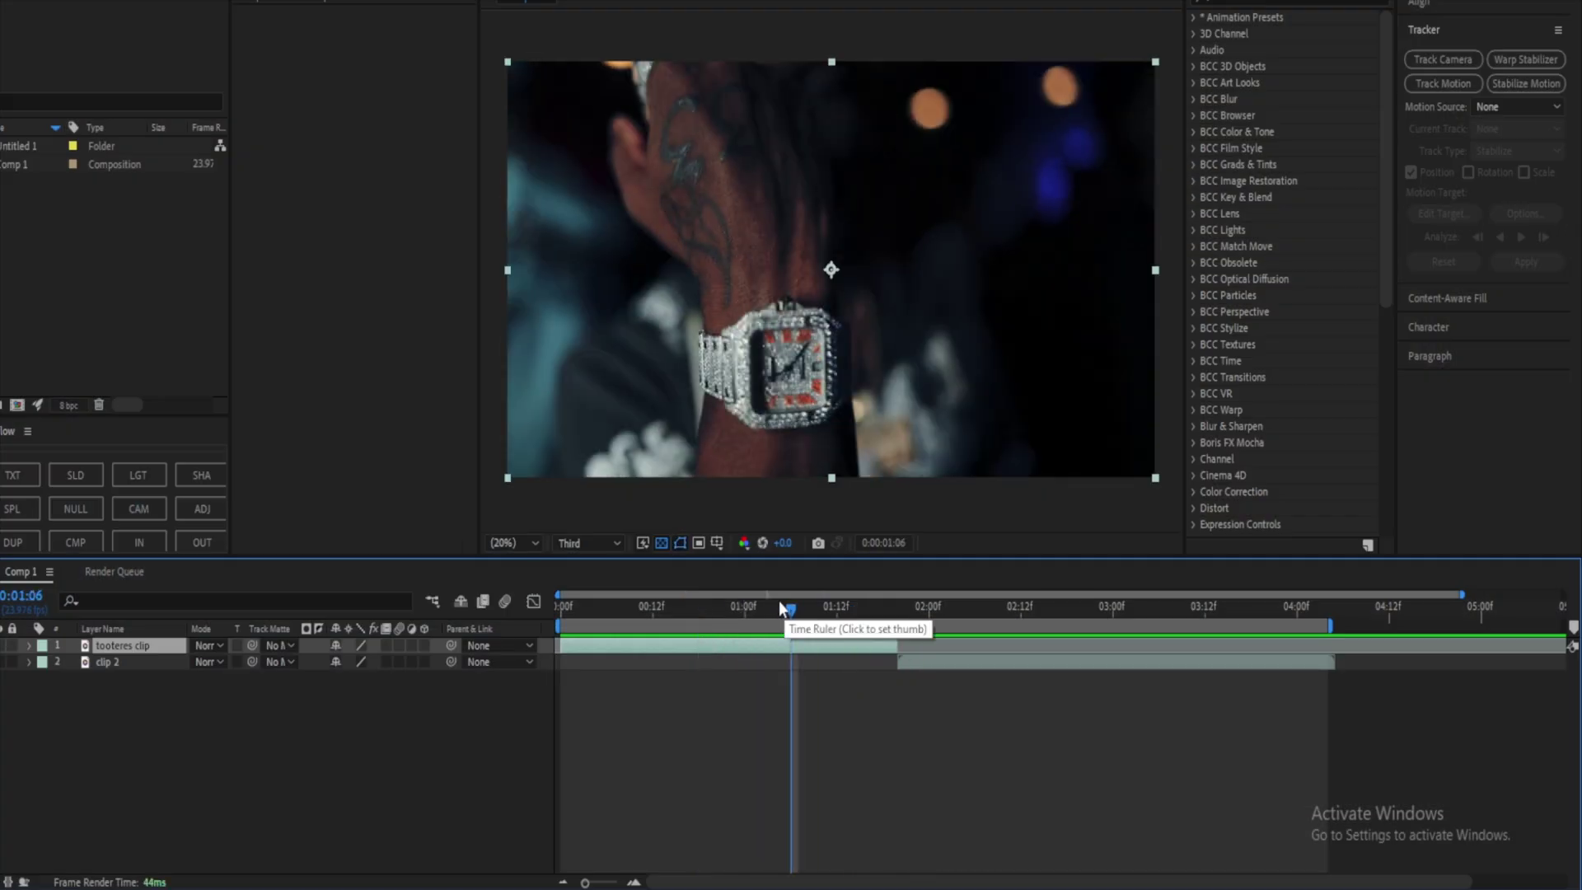
left_click_drag(778, 608, 748, 629)
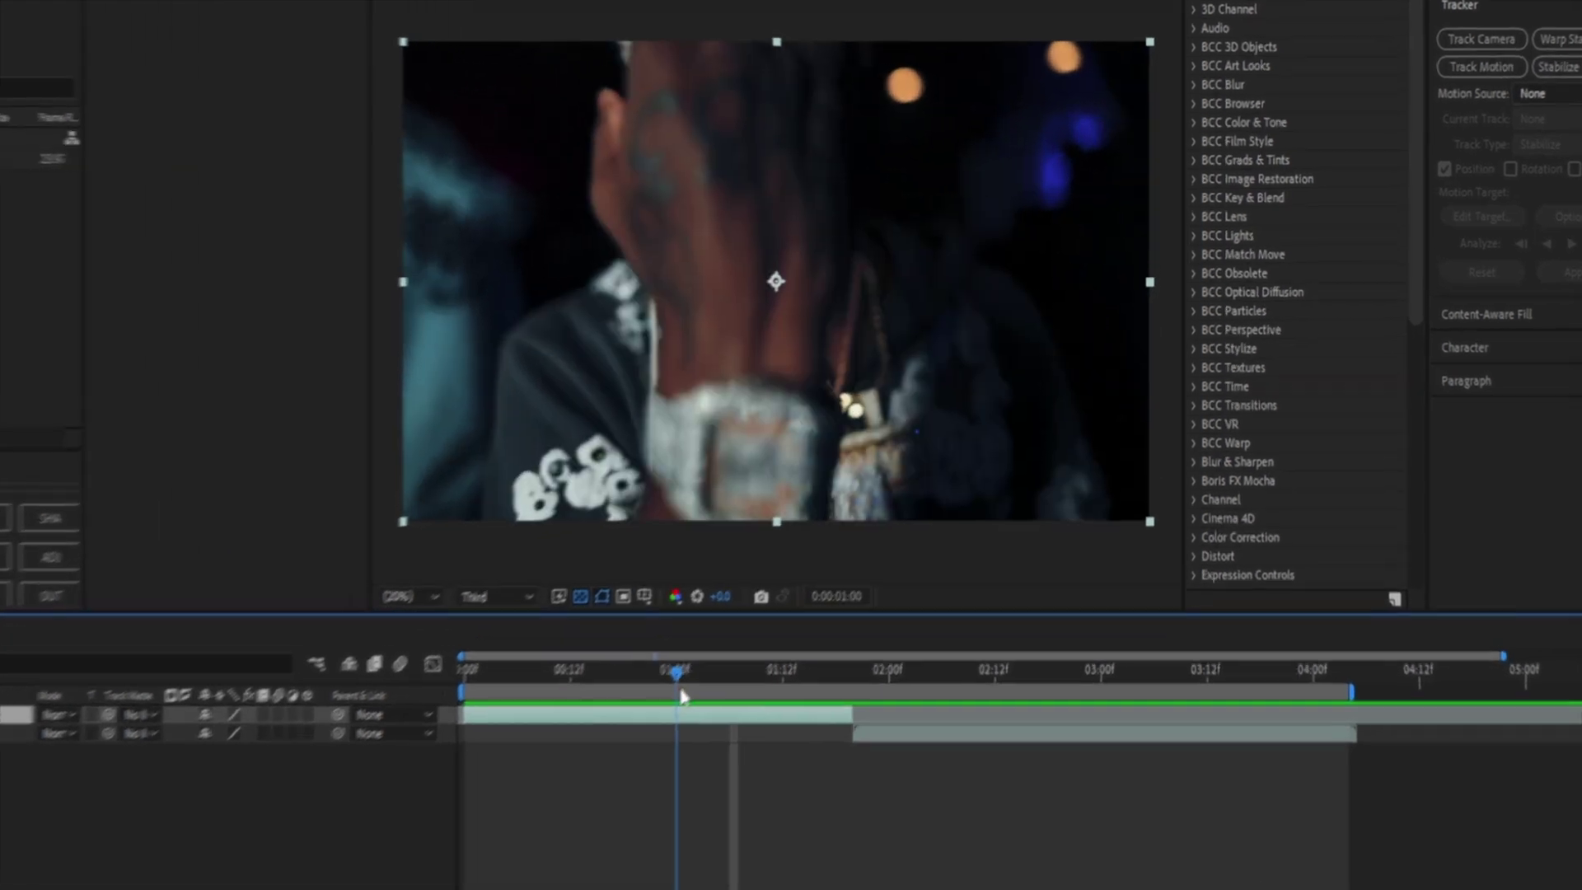
left_click_drag(680, 696, 745, 691)
left_click_drag(679, 755, 701, 750)
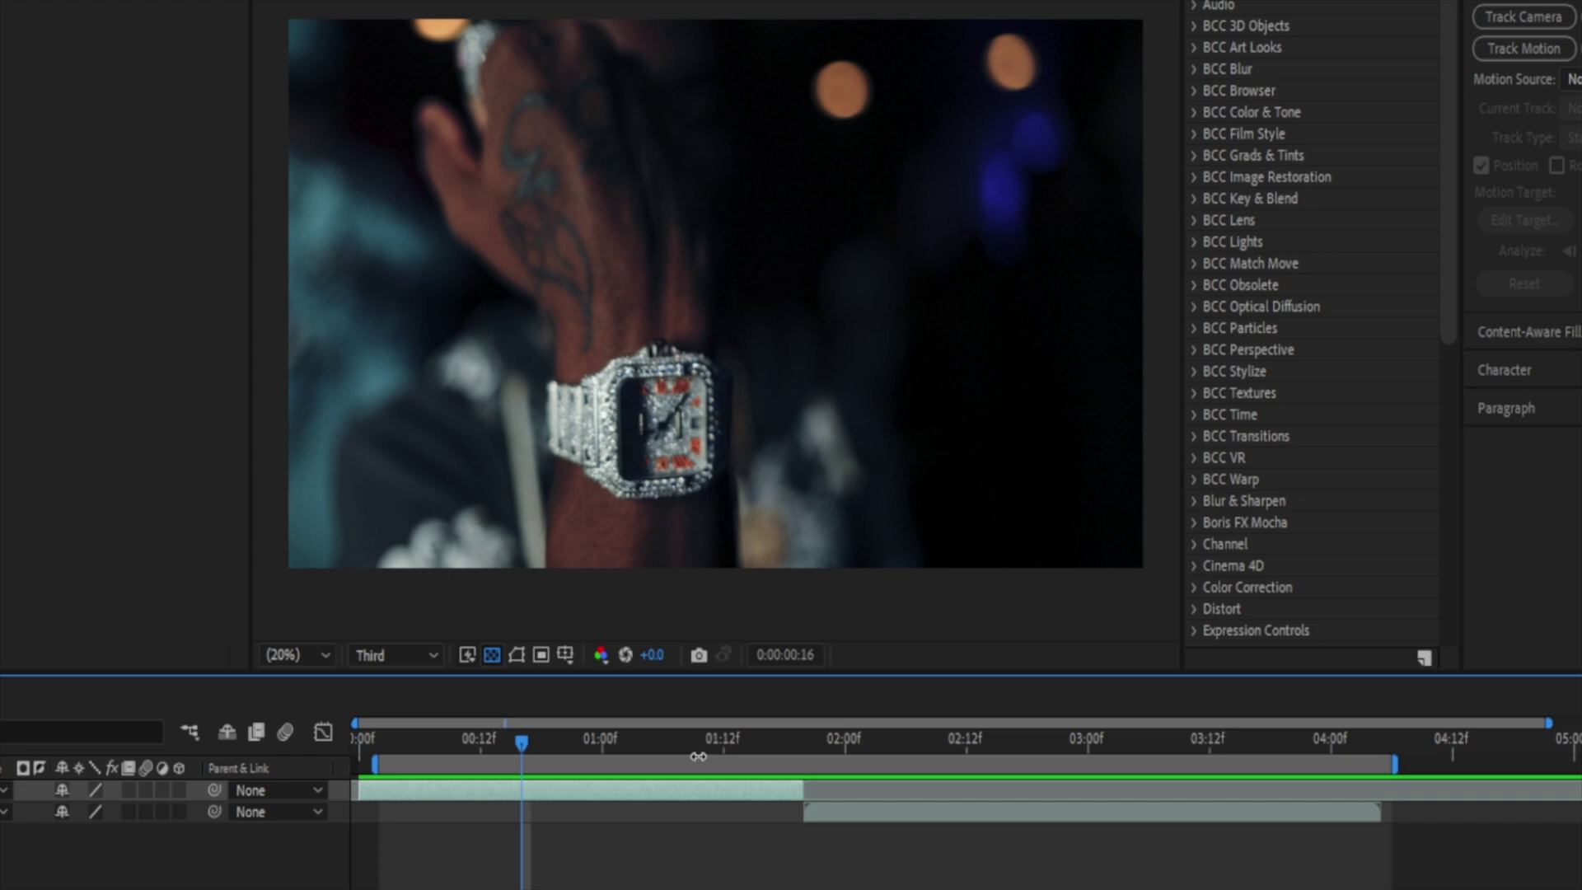
left_click_drag(698, 755, 677, 756)
Step: Split the first footage layer at 0:00:01:10, where the watch is in clear view
left_click_drag(620, 744, 683, 754)
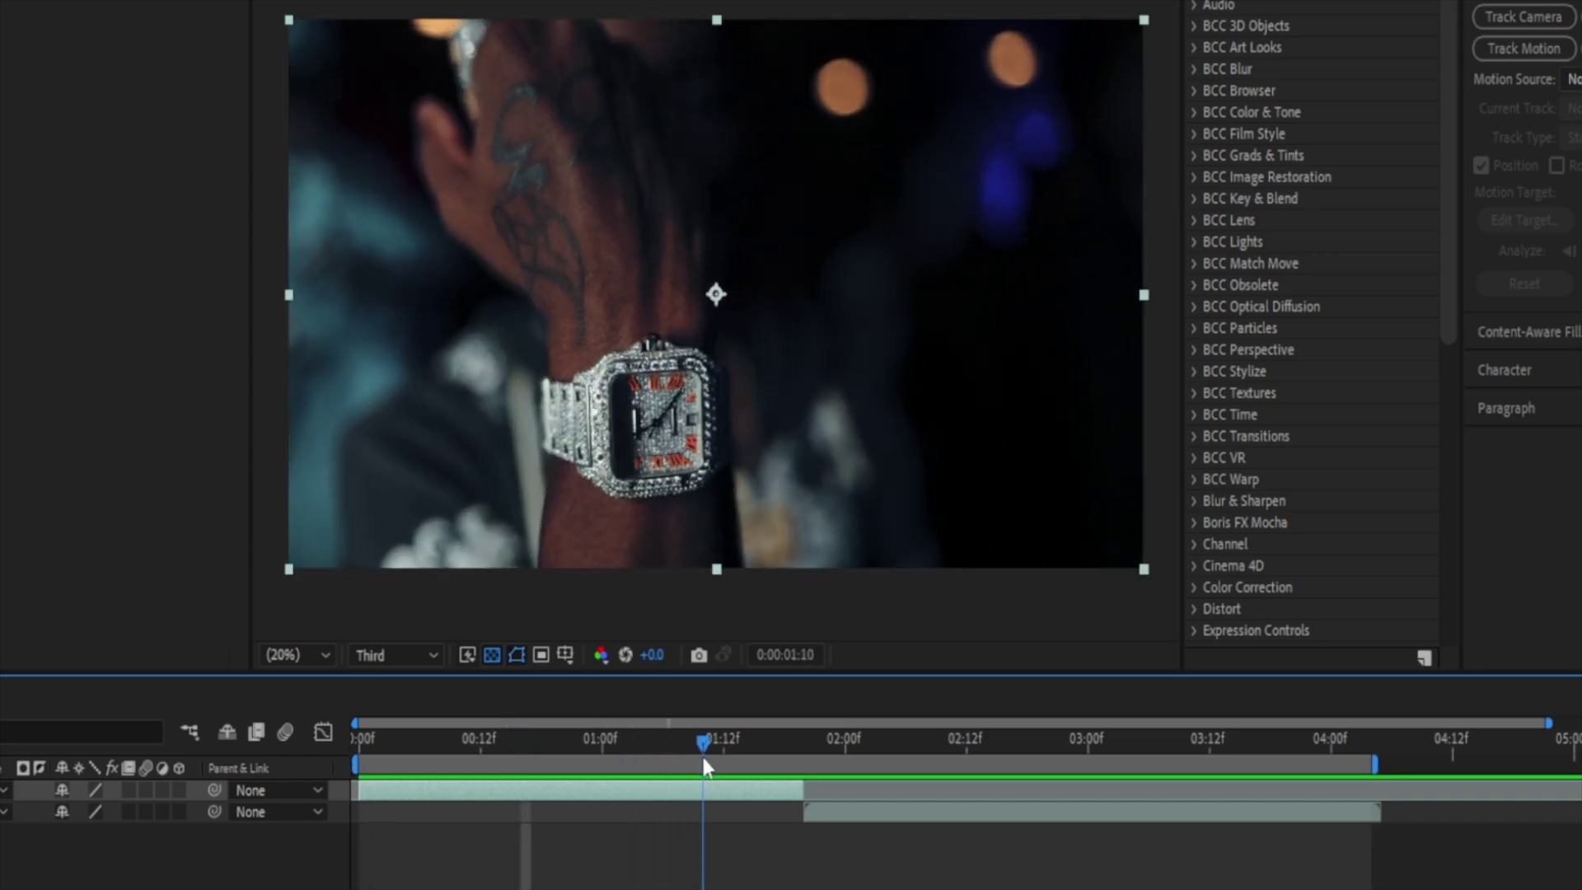
right_click(716, 793)
left_click(715, 800)
key("ctrl+shift+d")
Step: Freeze the frame on the second part of the split clip and extend its end to about 0:00:02:15, overlapping clip 2
right_click(714, 790)
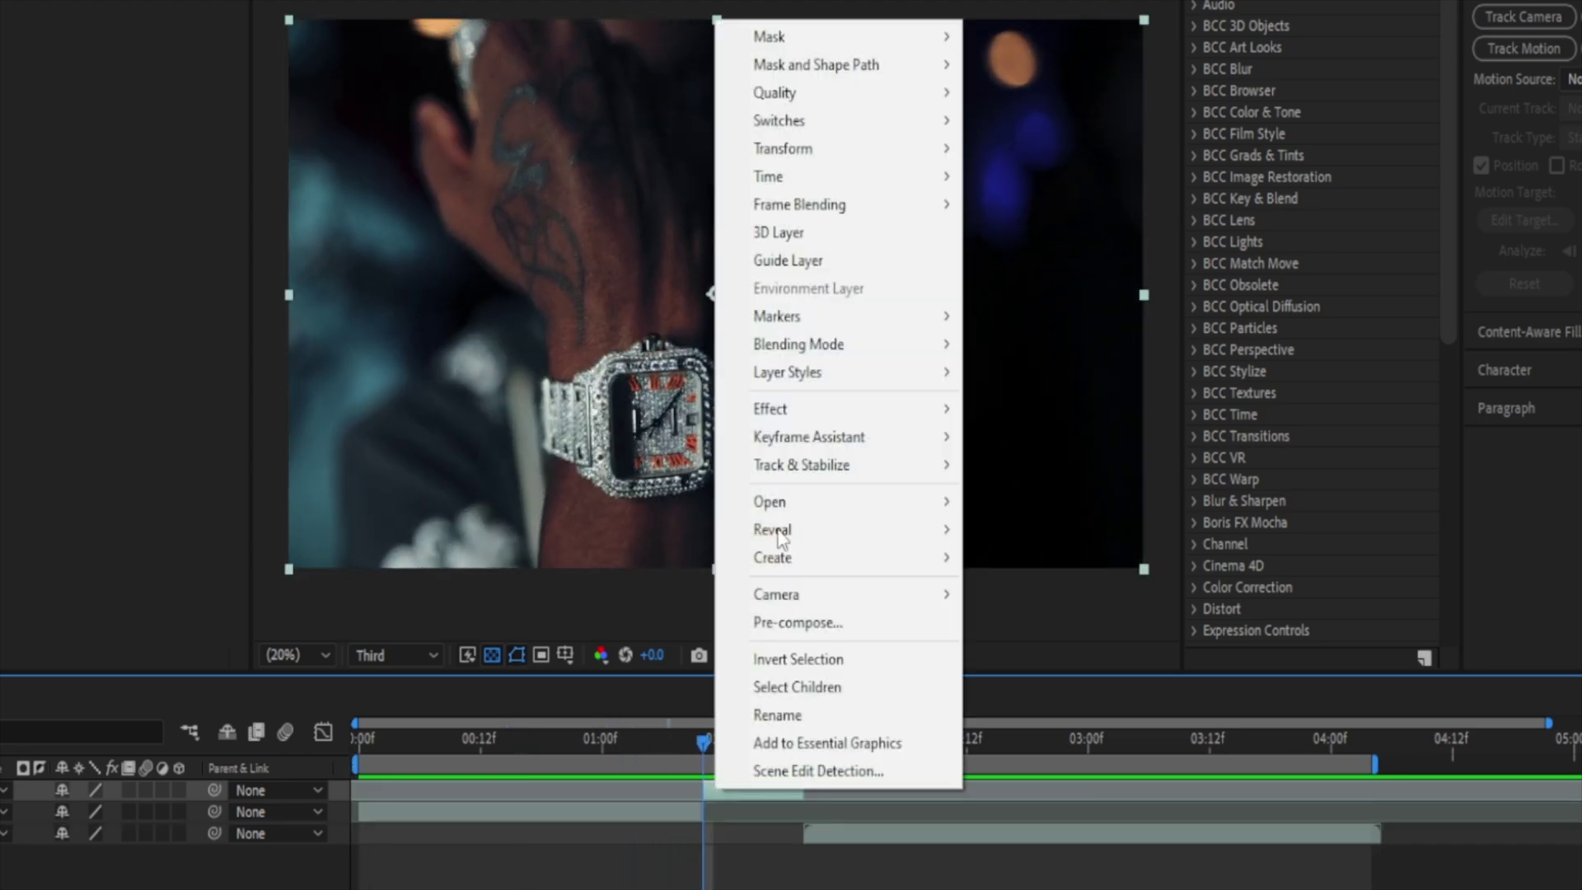
mouse_move(837, 176)
left_click(1030, 171)
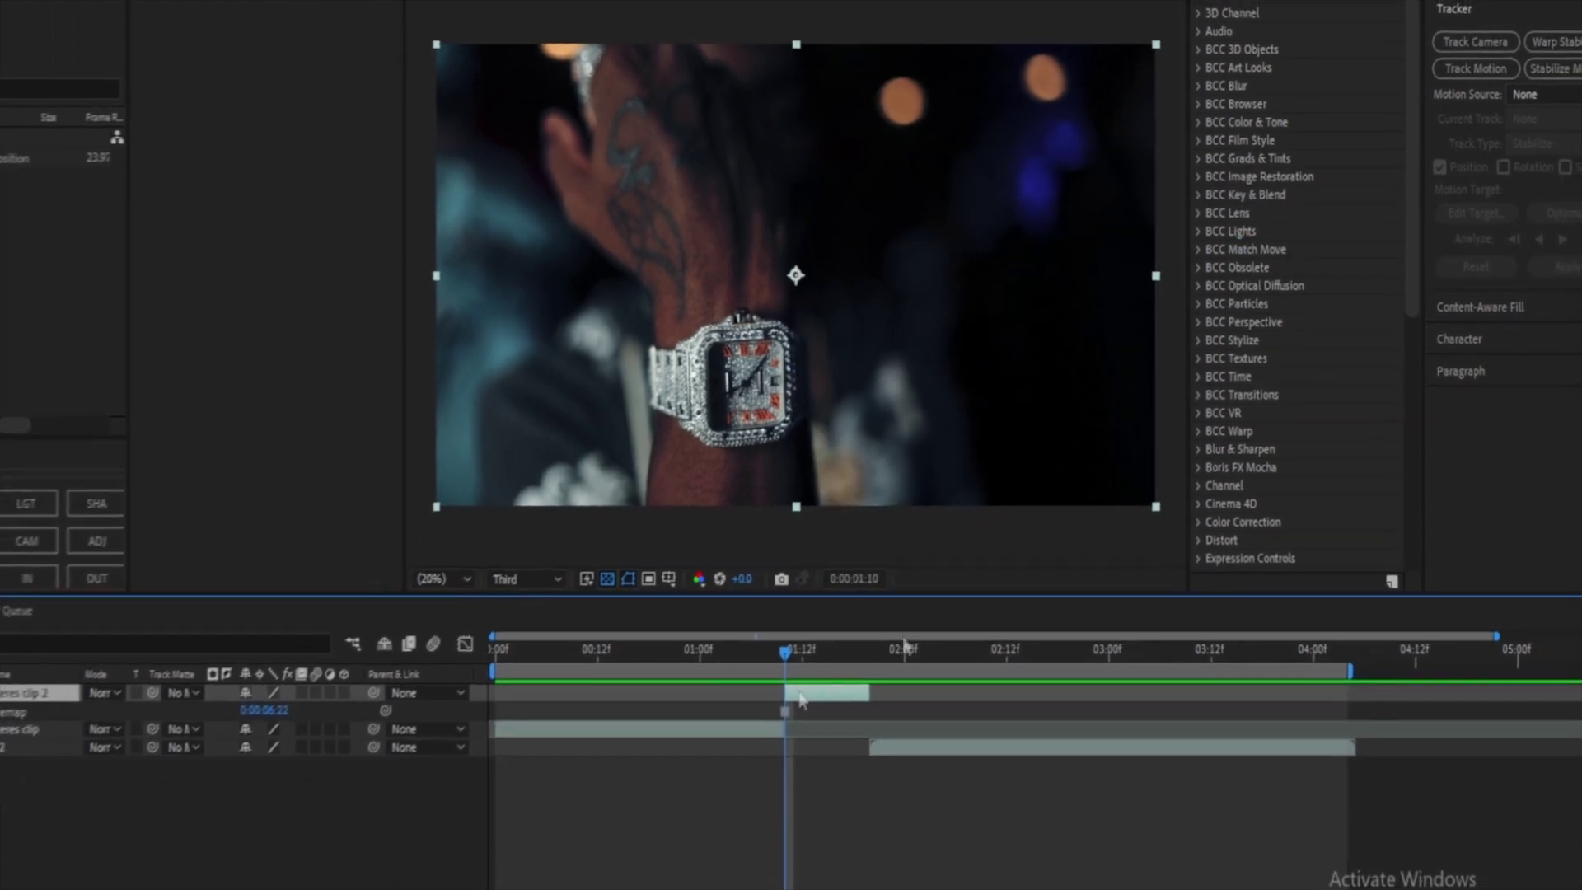
scroll(791, 369, "up", 2)
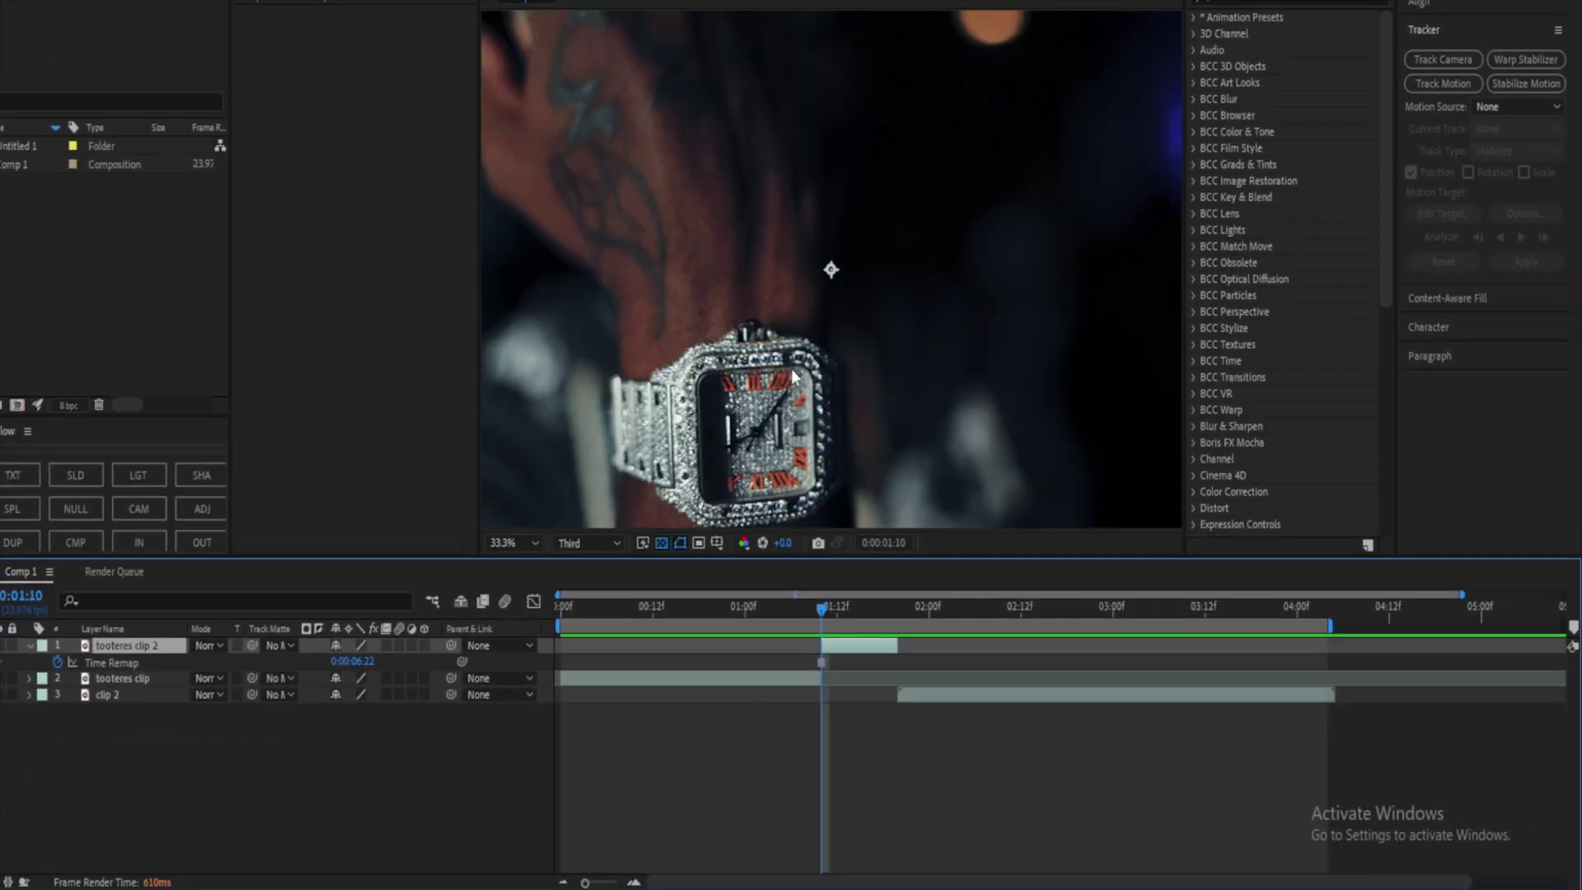
scroll(791, 369, "down", 2)
left_click_drag(898, 644, 1007, 603)
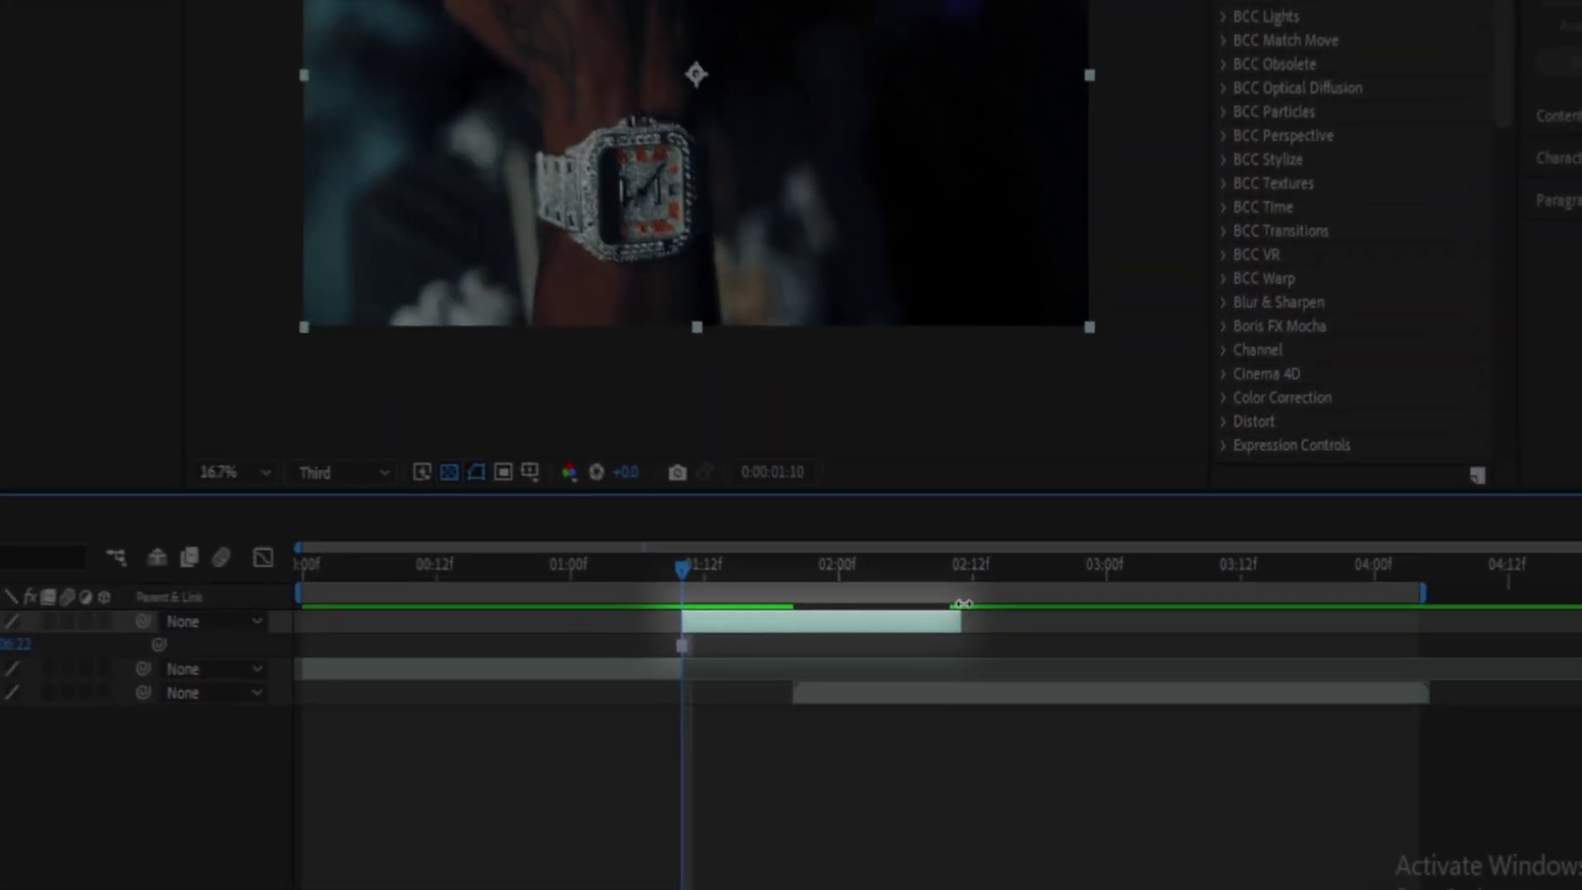
left_click_drag(682, 569, 805, 574)
mouse_move(895, 608)
left_mouse_down()
mouse_move(1020, 618)
mouse_move(915, 623)
left_mouse_up()
key("space")
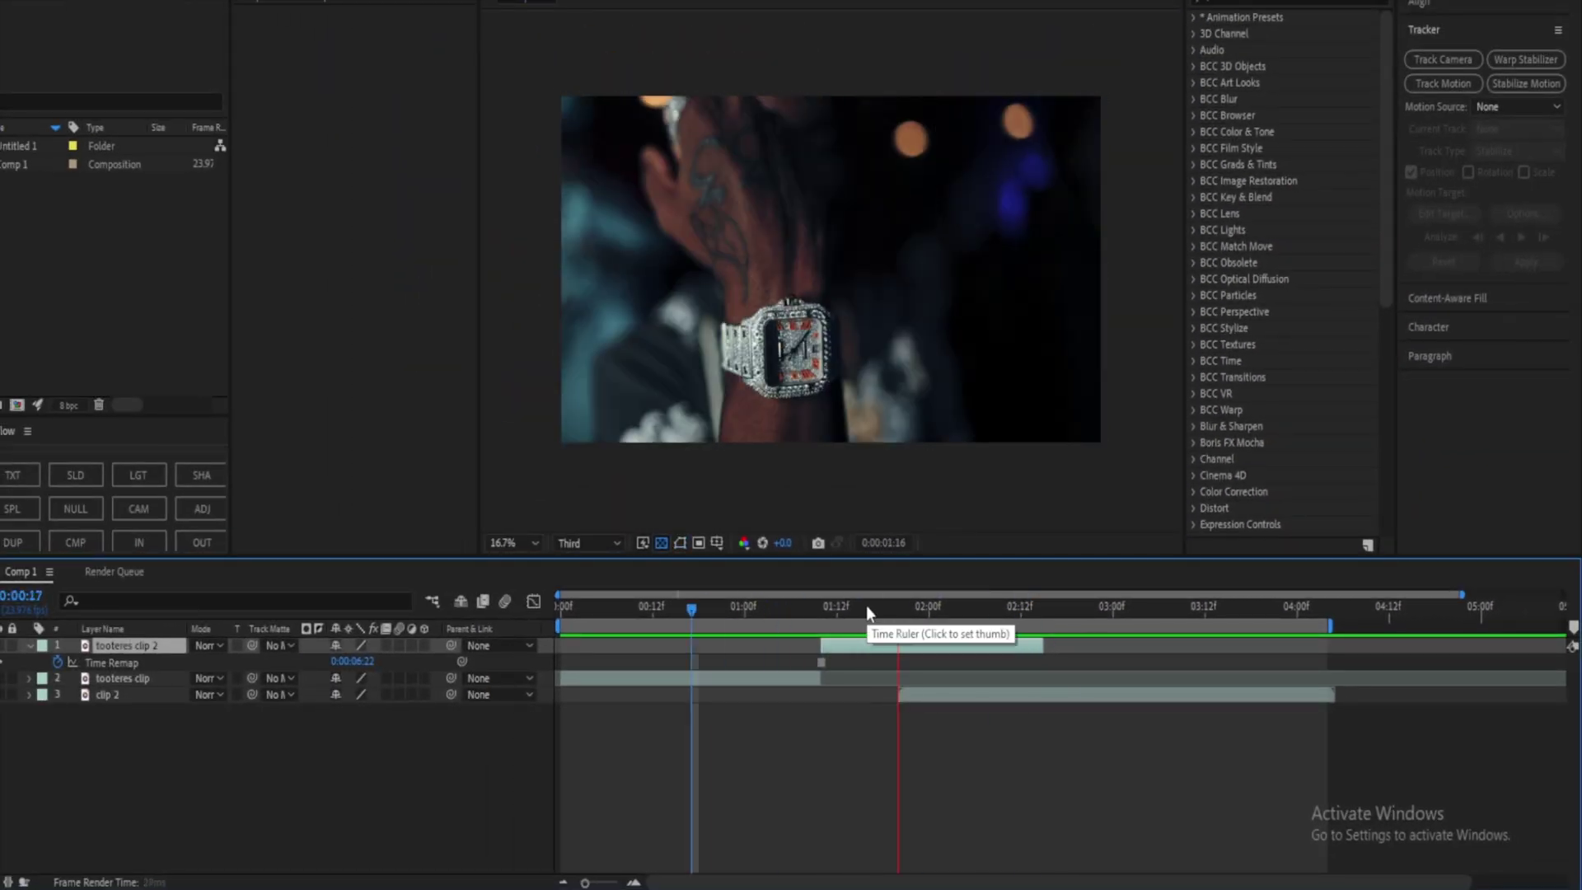
left_click(883, 606)
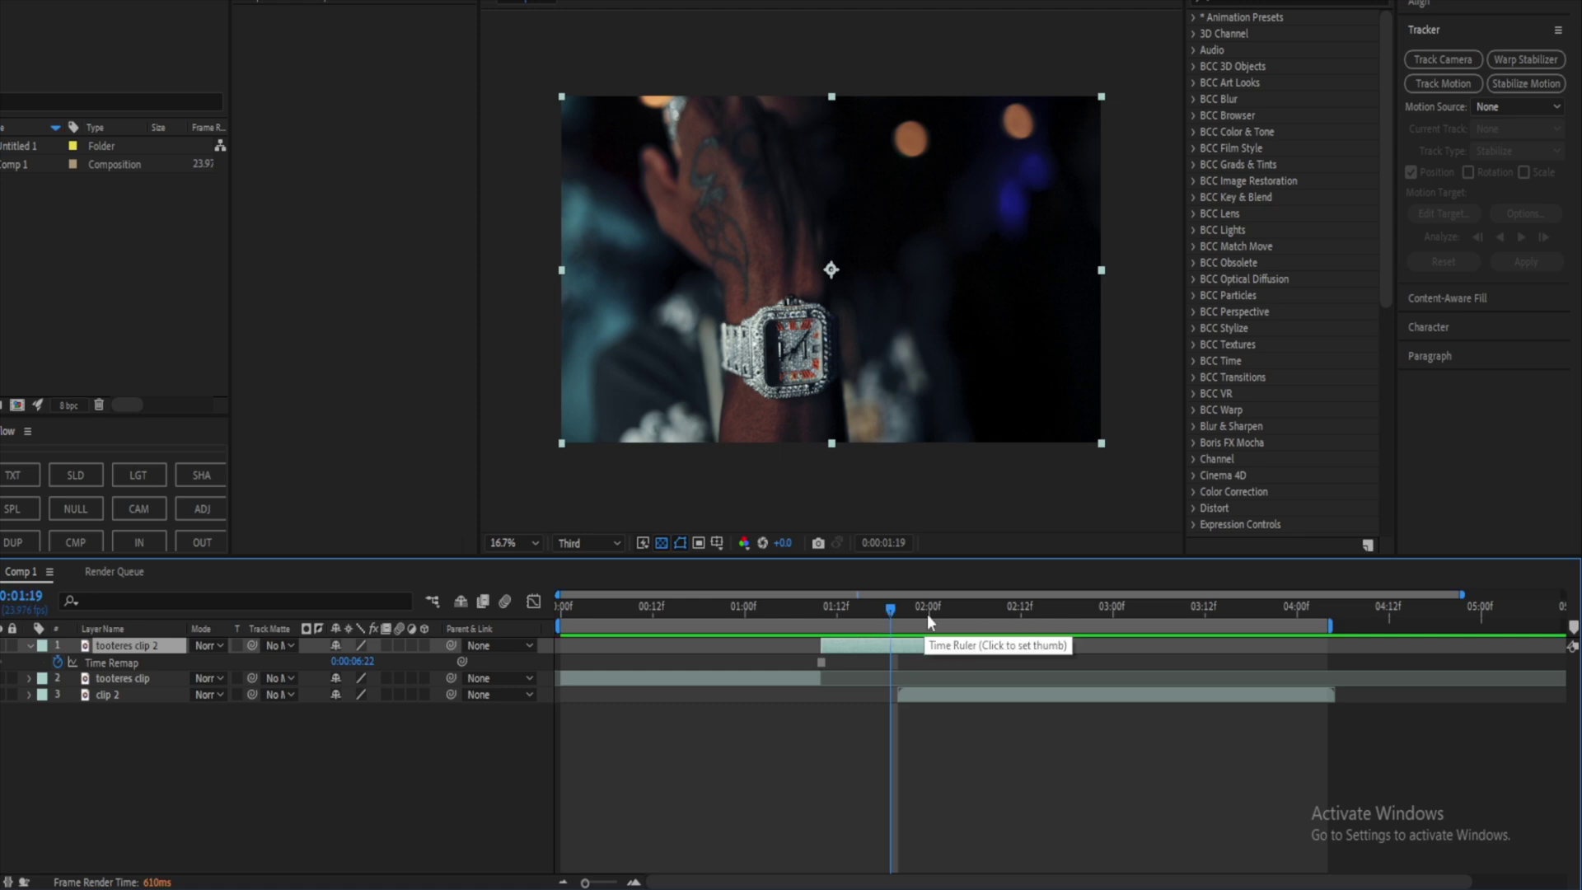
Step: At 0:00:01:10, show the preview at Full resolution and draw a closed rounded mask around the watch face on the frozen layer
left_click_drag(1030, 608, 821, 607)
scroll(798, 356, "up", 5)
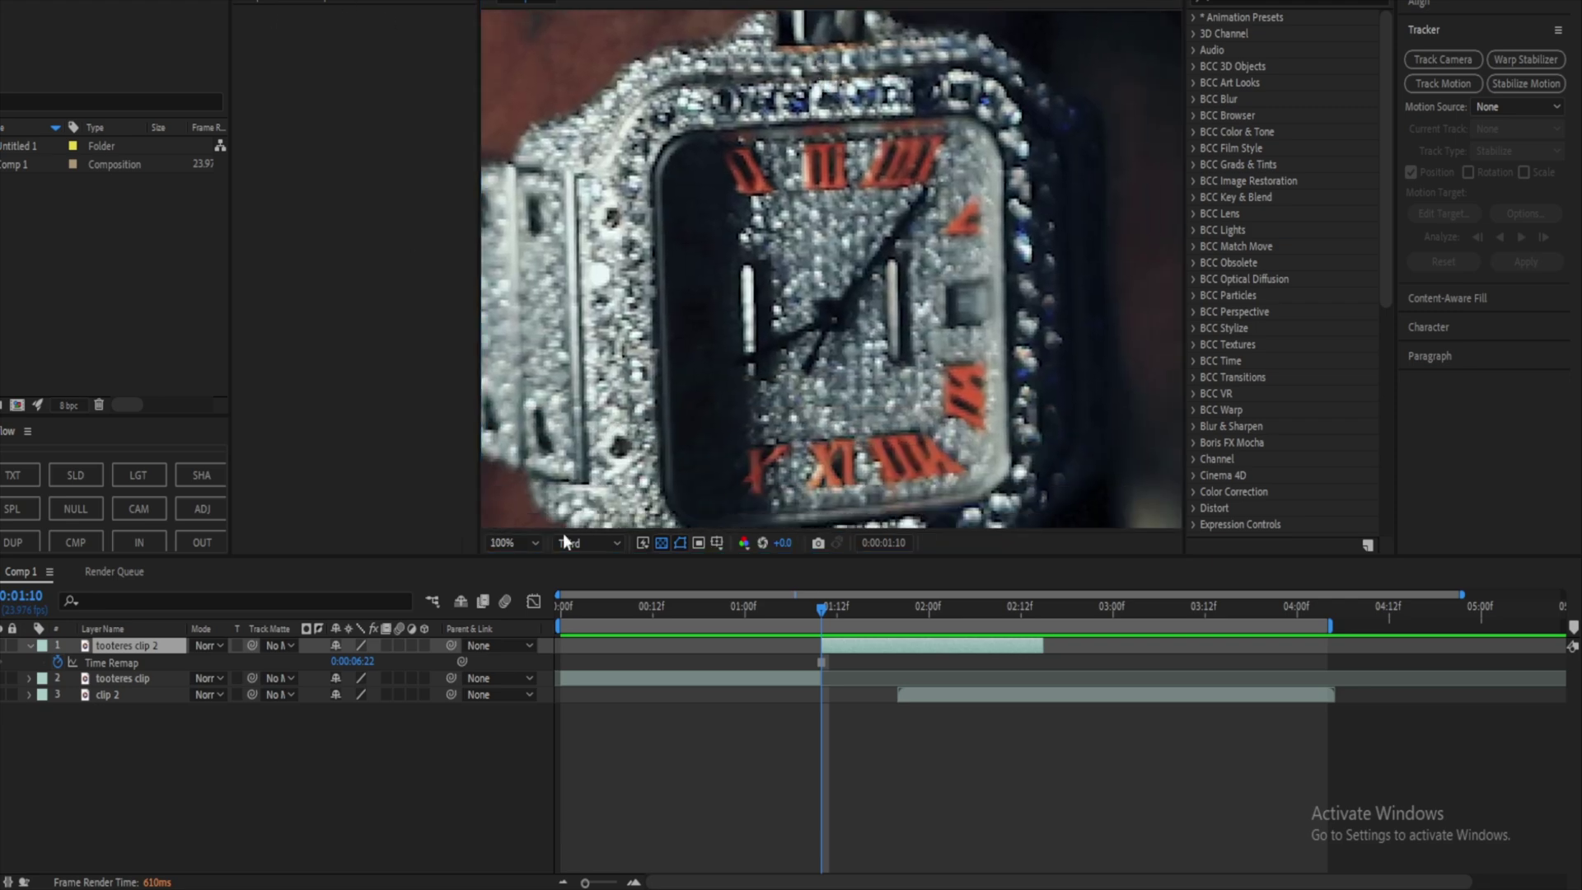
left_click_drag(863, 407, 818, 387)
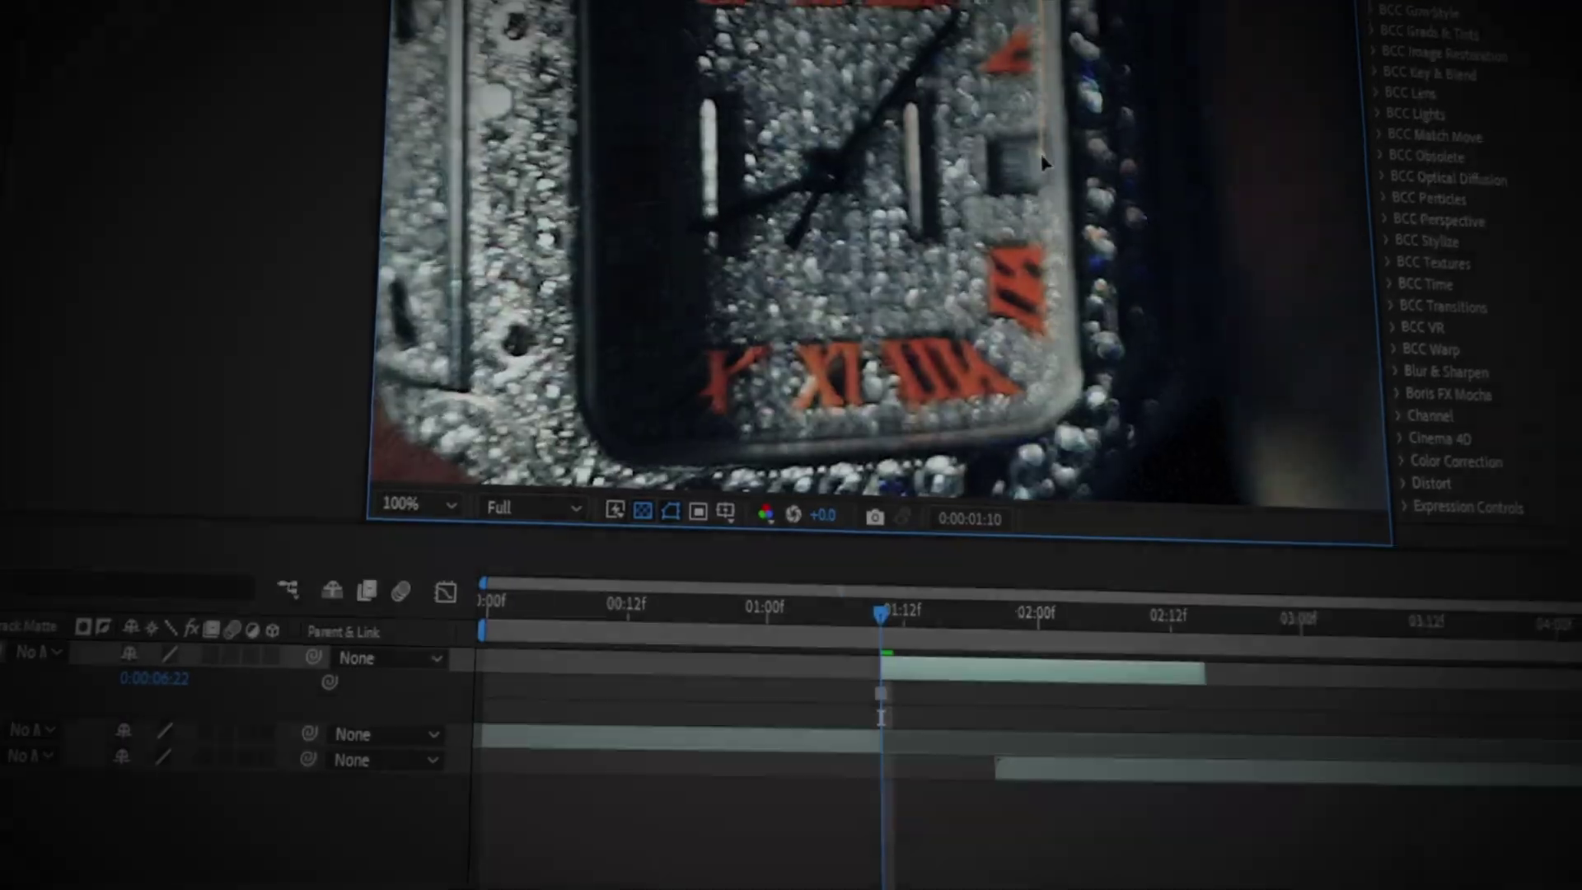
left_click_drag(1047, 346, 1044, 398)
left_click_drag(962, 425, 838, 437)
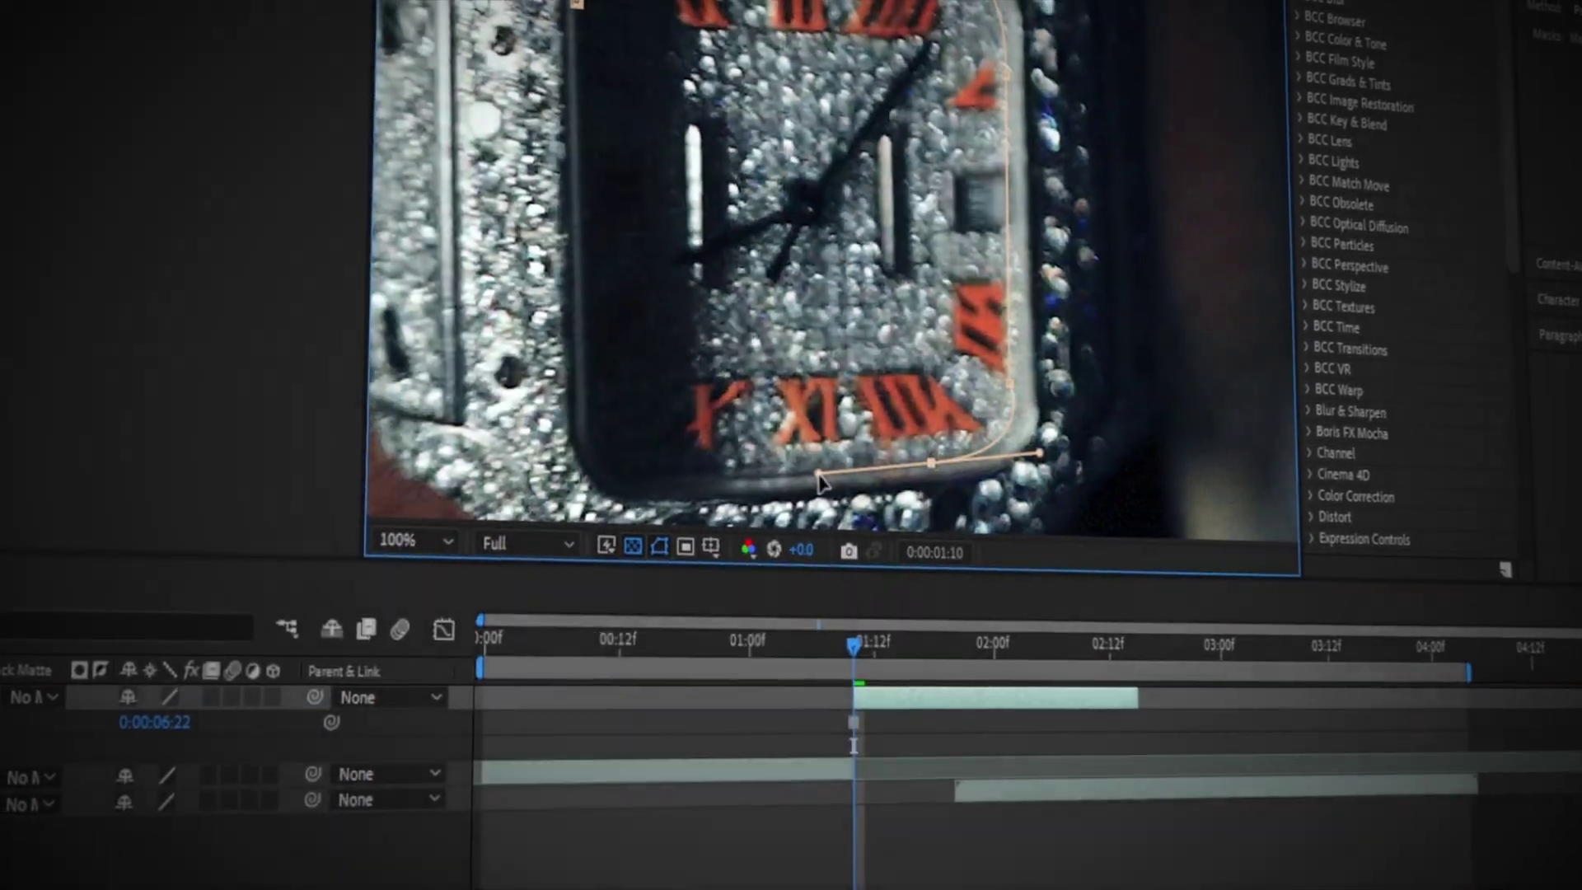
left_click_drag(671, 444, 615, 450)
left_click_drag(600, 366, 597, 262)
left_click(616, 352)
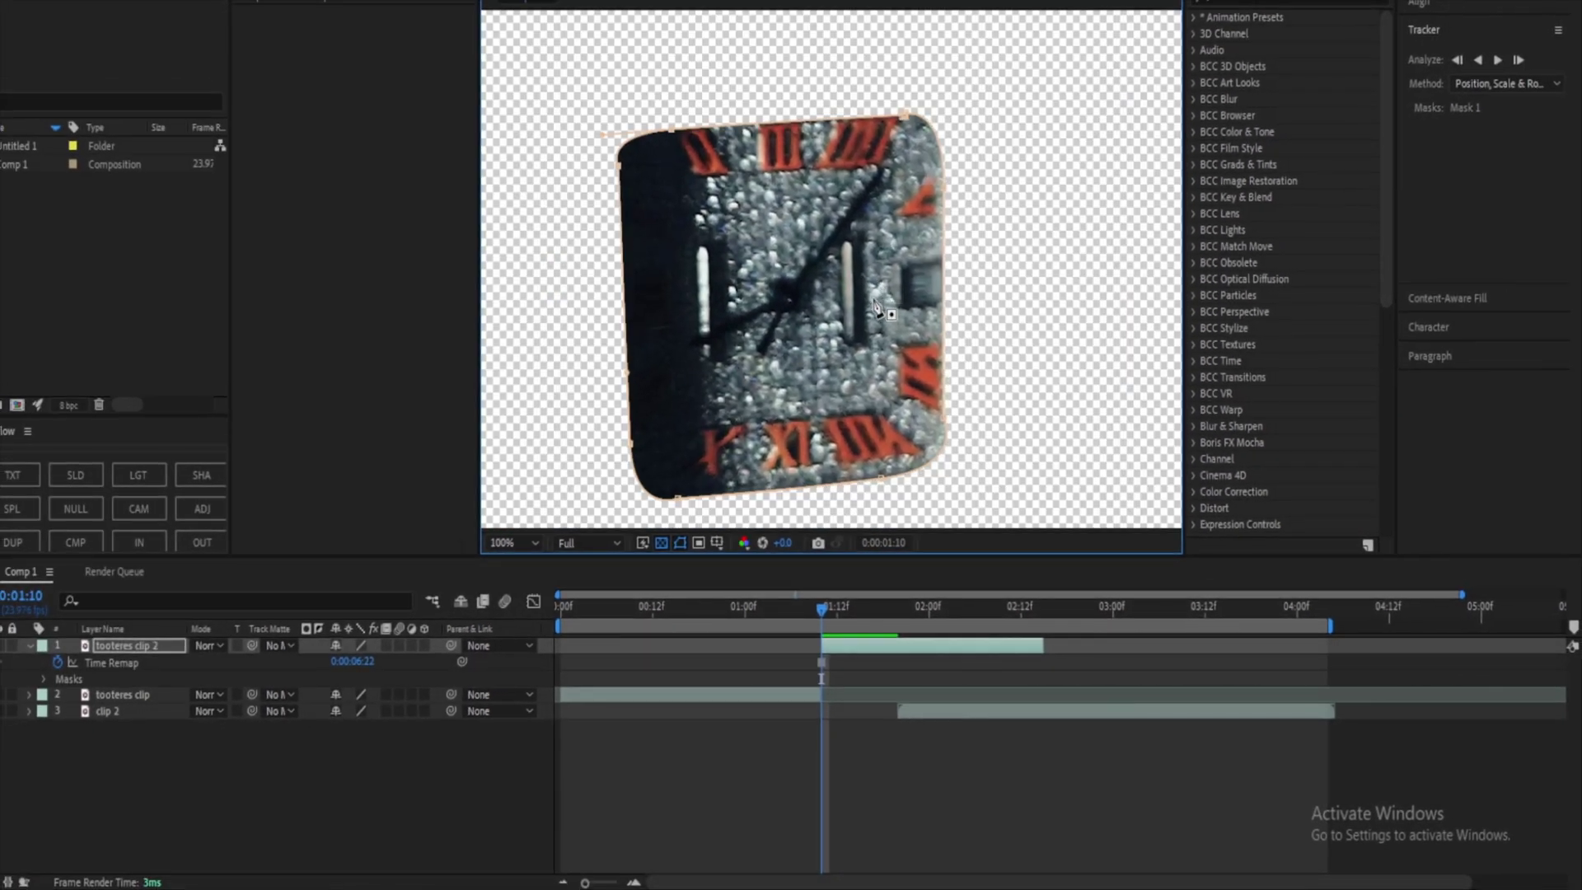
Step: Set the watch-face mask's mode to Subtract and its feather to 4 pixels
left_click(384, 661)
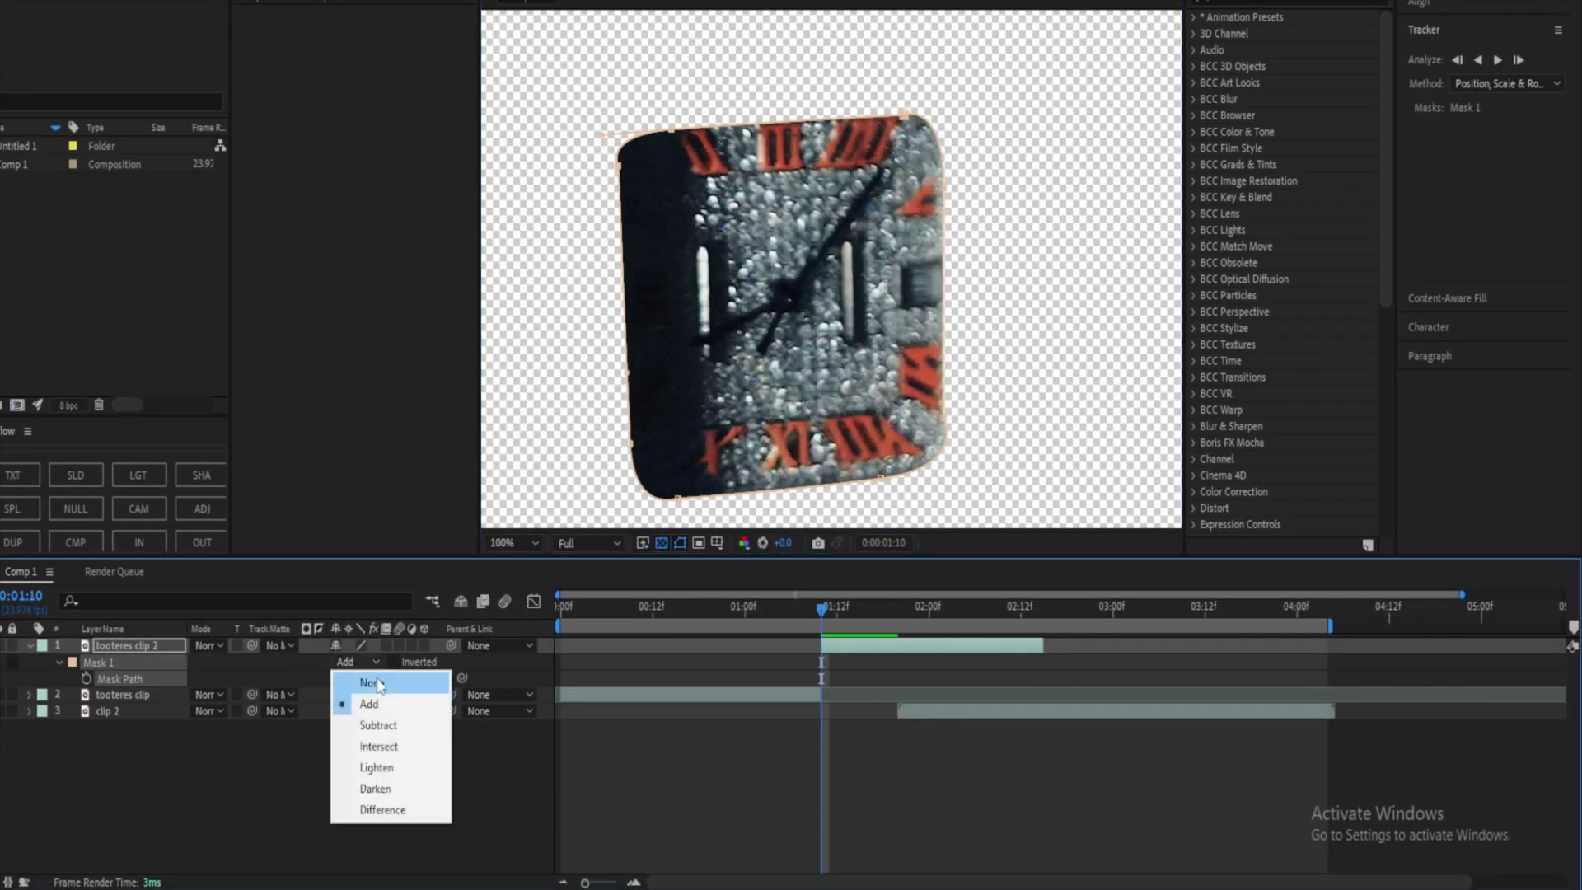
left_click(377, 679)
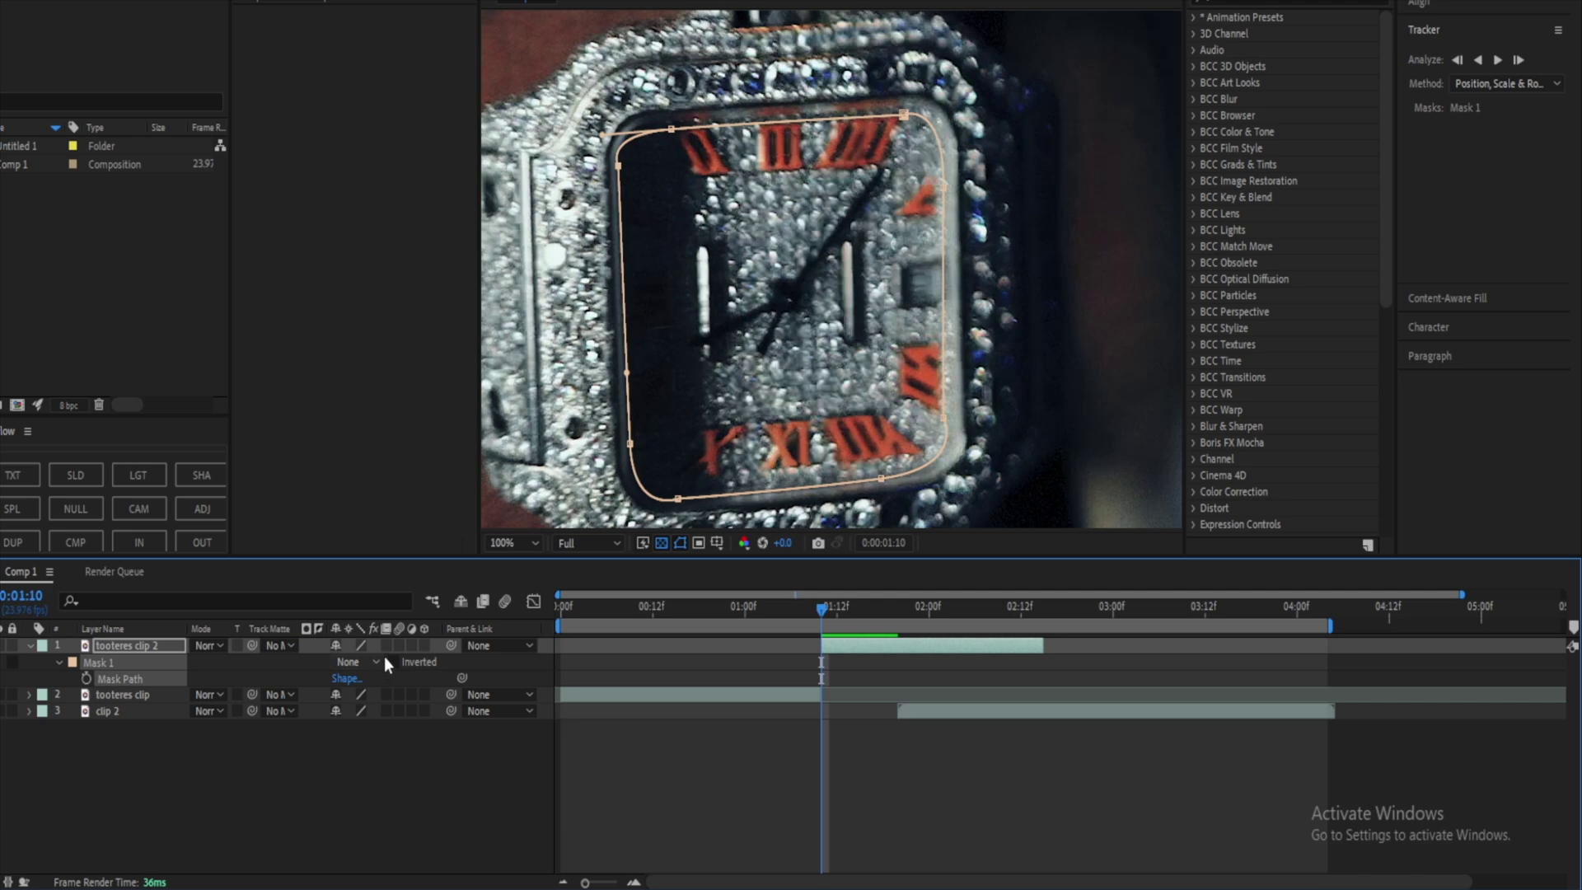
left_click(373, 661)
left_click(375, 726)
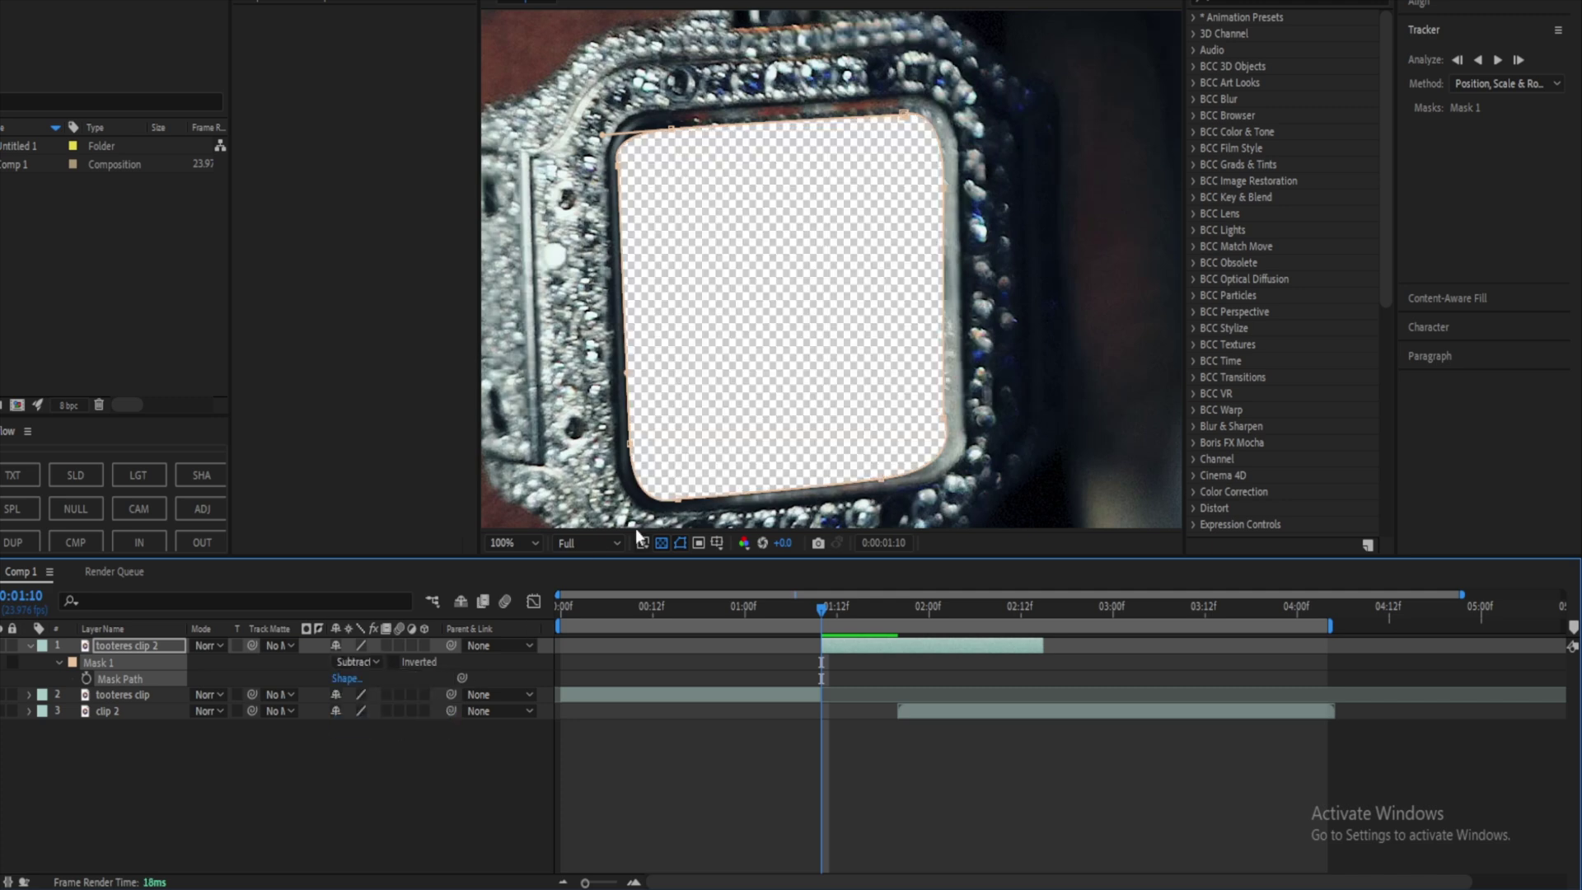
key("m")
key("m")
type("4")
key("Return")
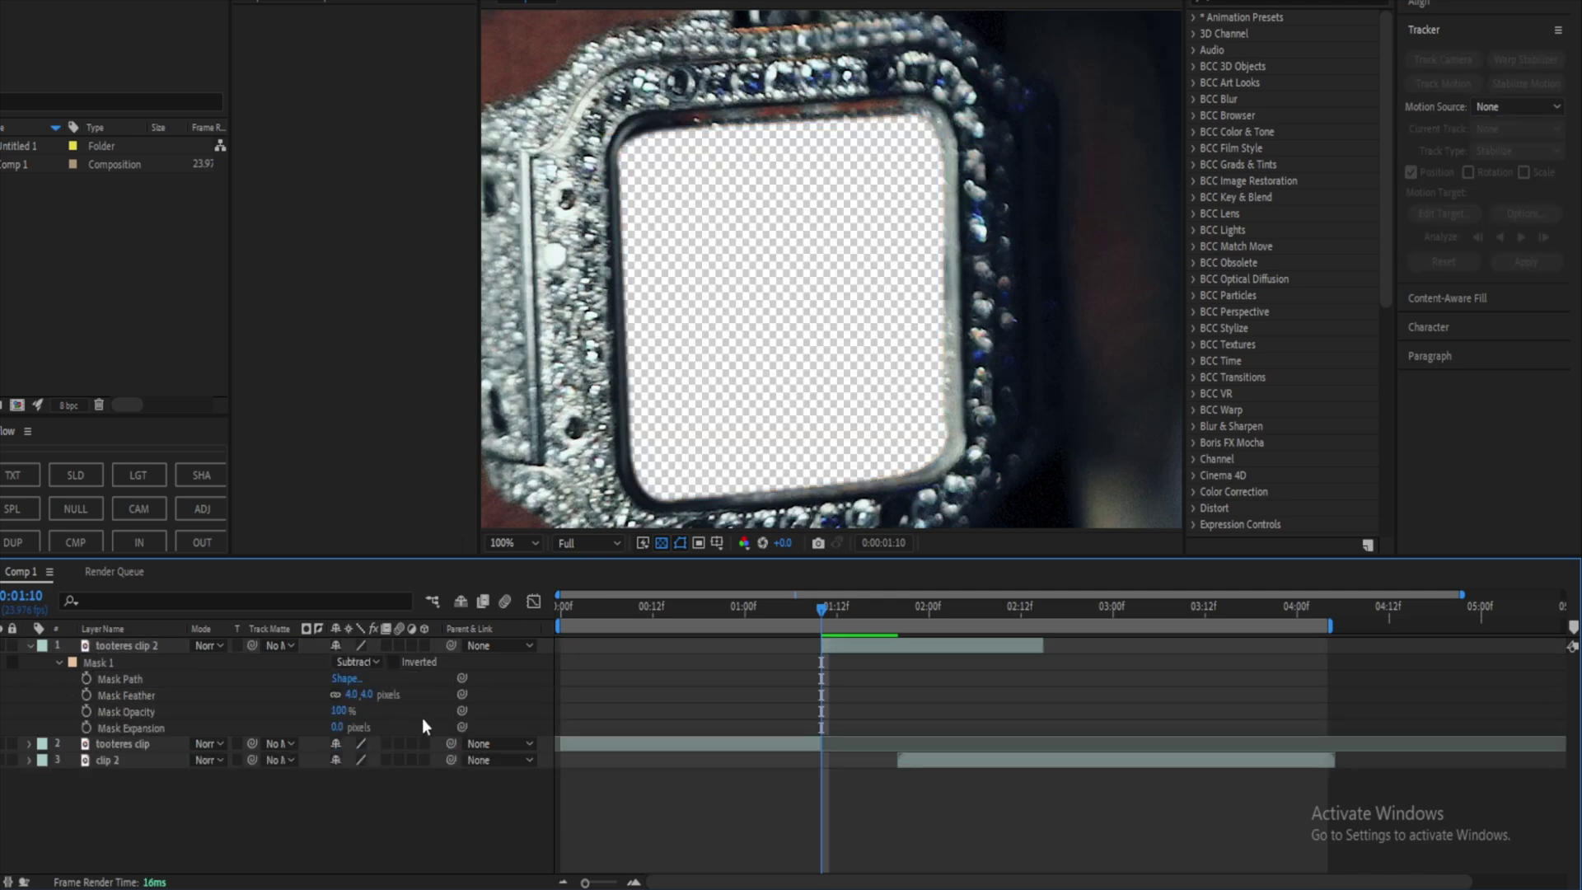
Step: Duplicate the masked frozen layer and set the copy's mask mode to Add so it holds only the watch face
left_click(893, 646)
key("ctrl+d")
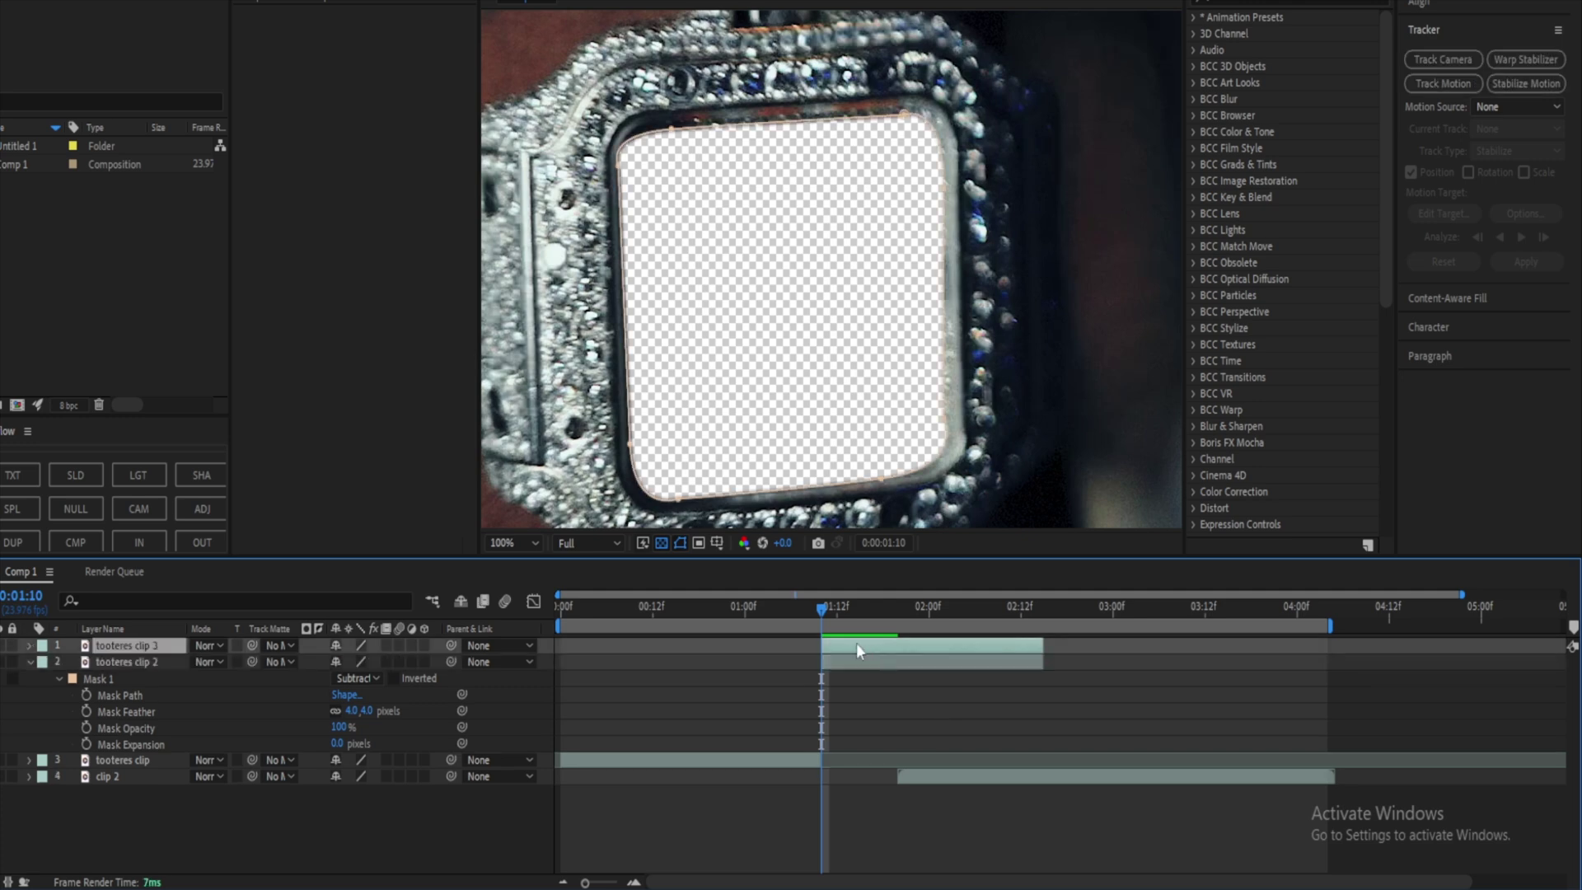
key("m")
left_click(348, 662)
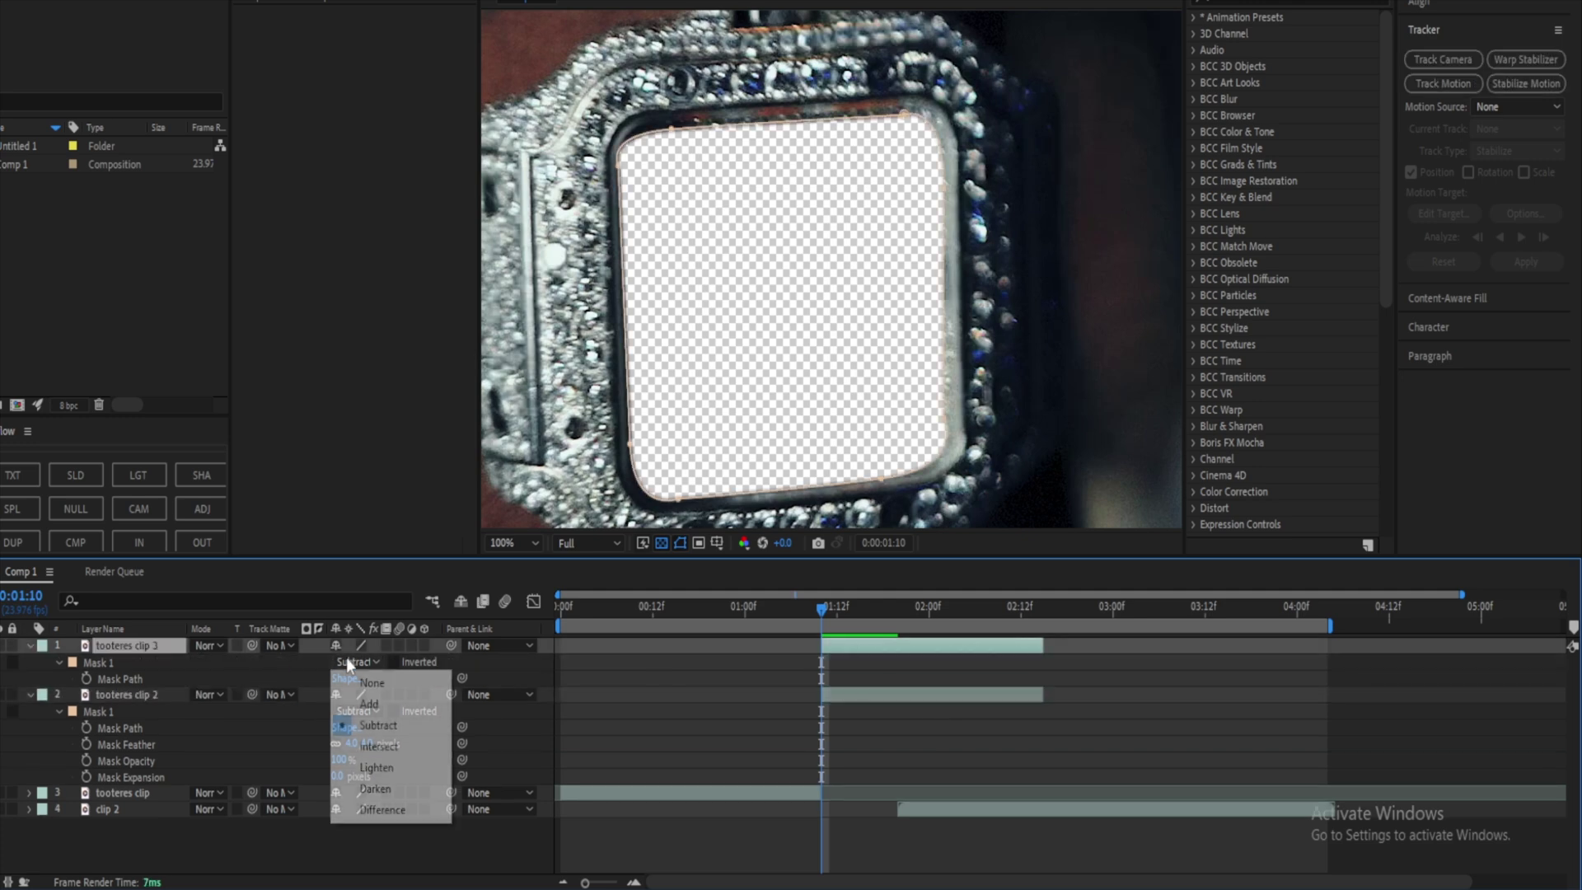
left_click(369, 704)
left_click(3, 646)
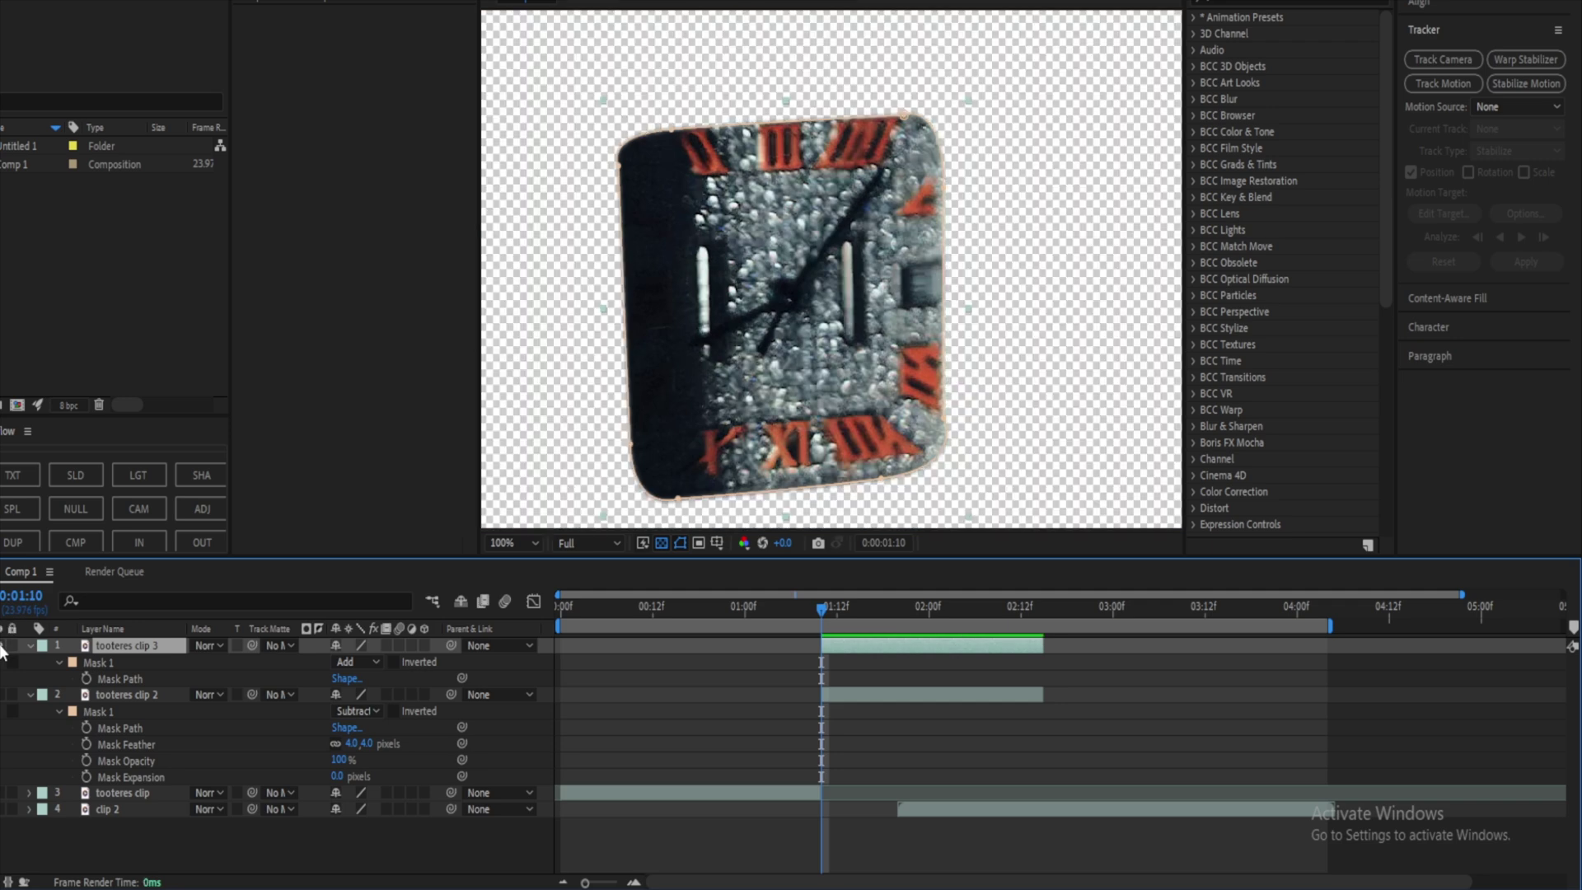
left_click(2, 646)
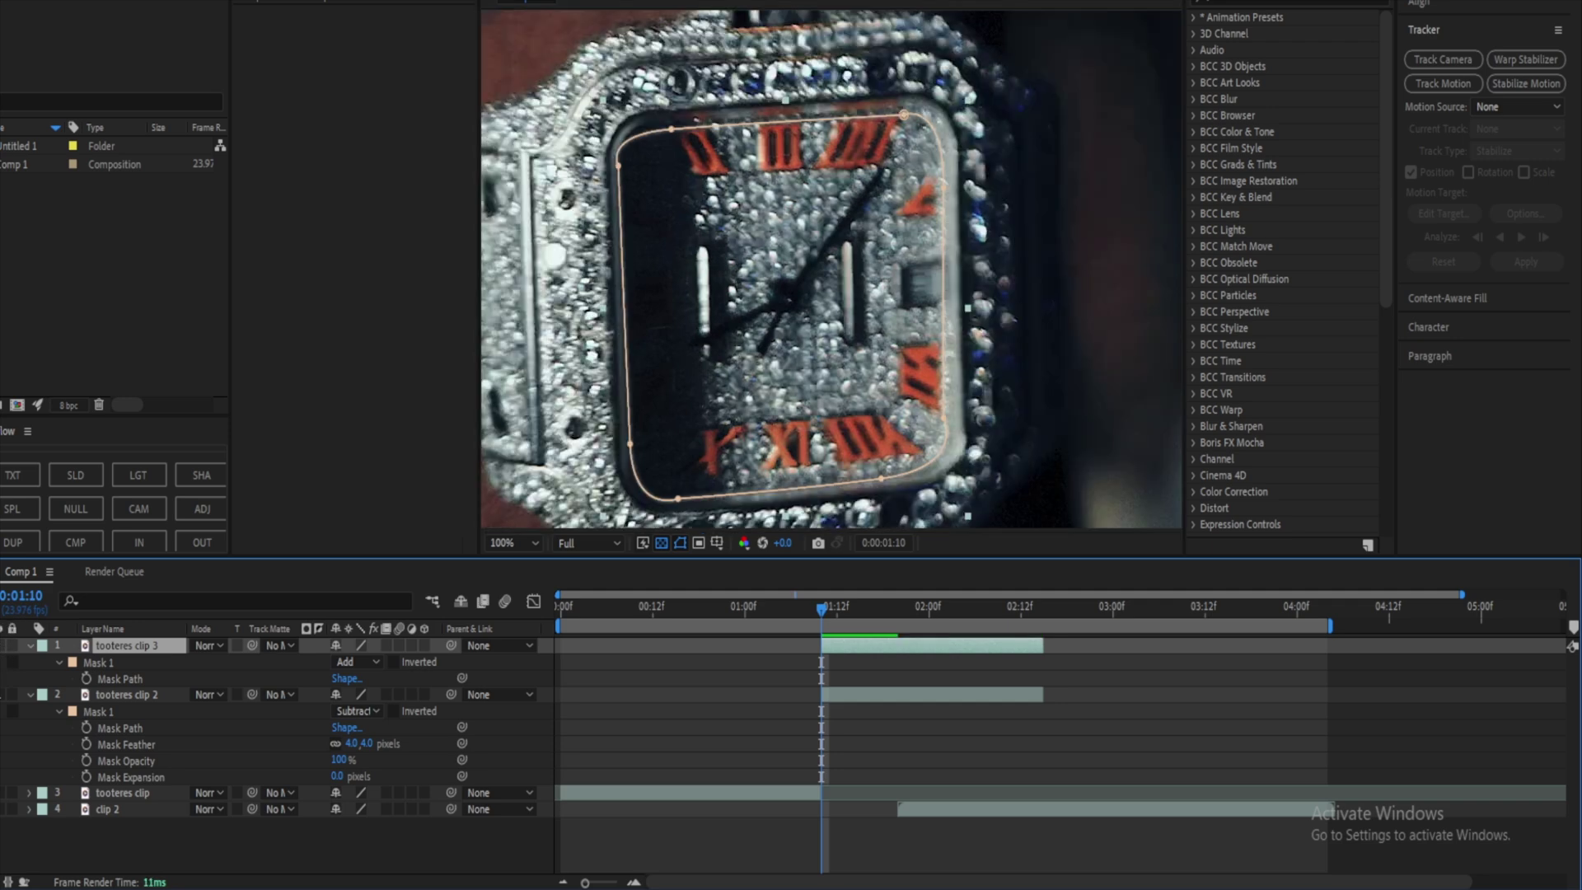
left_click(2, 696)
left_click(2, 696)
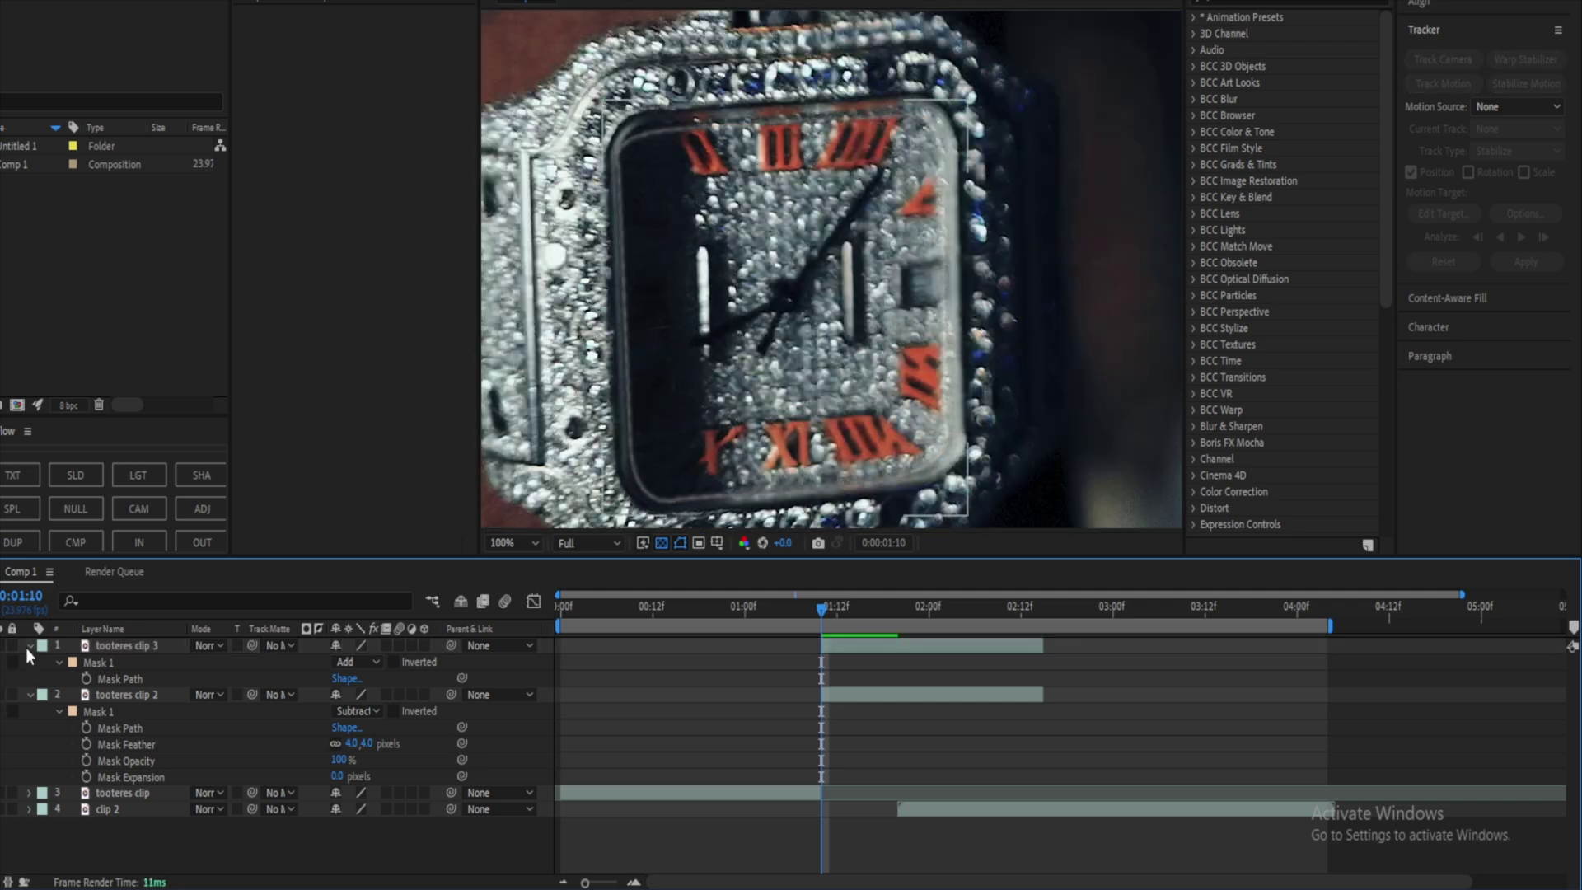
Step: Collapse both masked layers and colour-label the watch-face layer Yellow and the cut-out layer Red
left_click(28, 647)
left_click(29, 660)
left_click(40, 647)
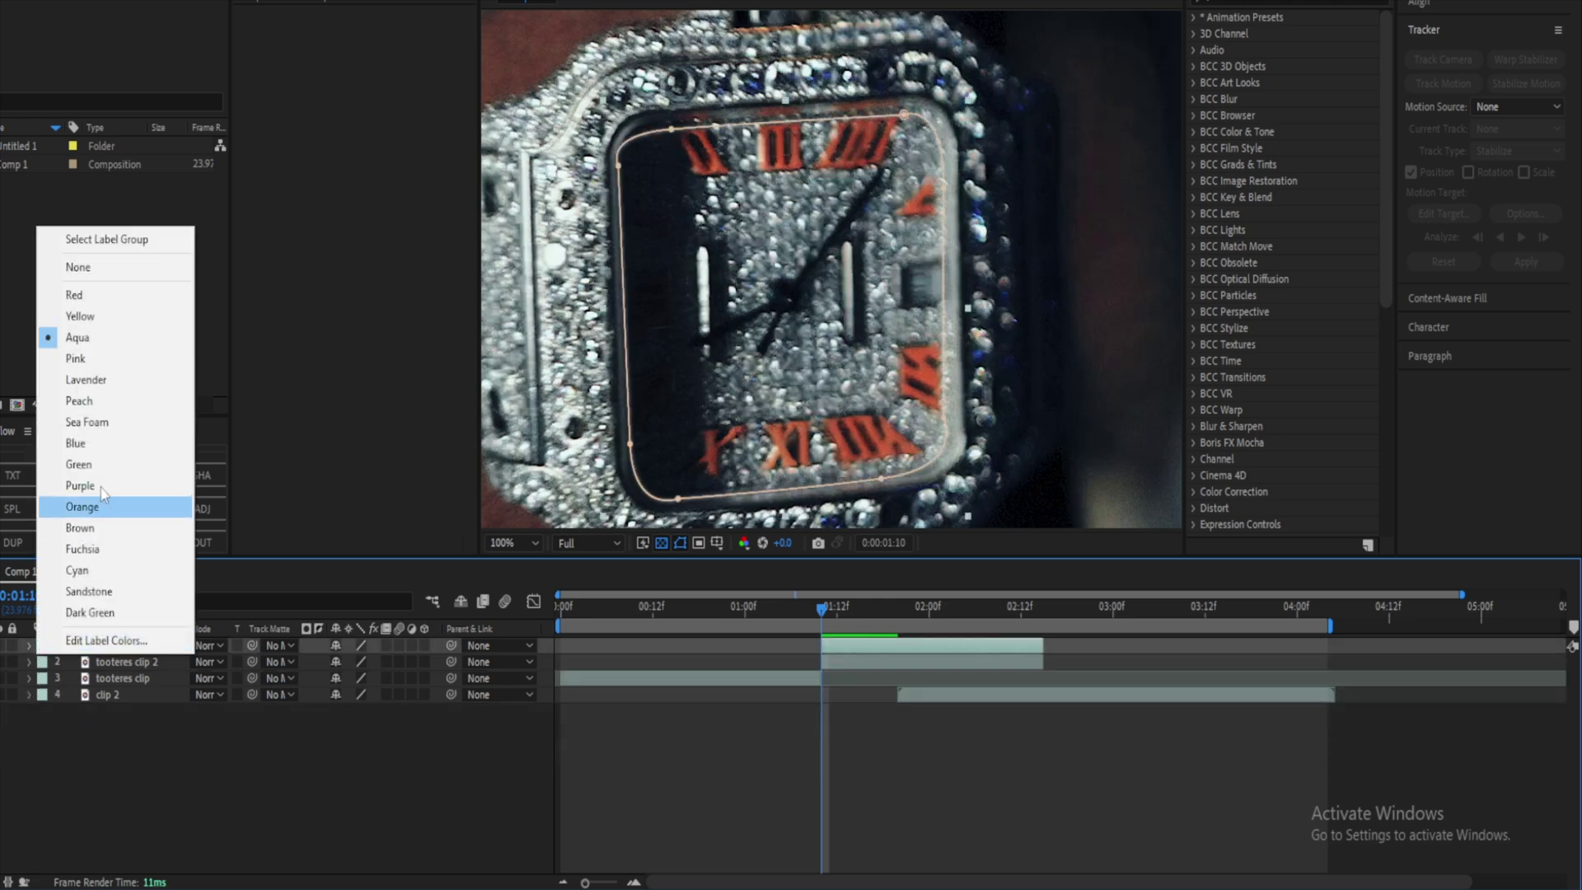
left_click(80, 316)
left_click(40, 661)
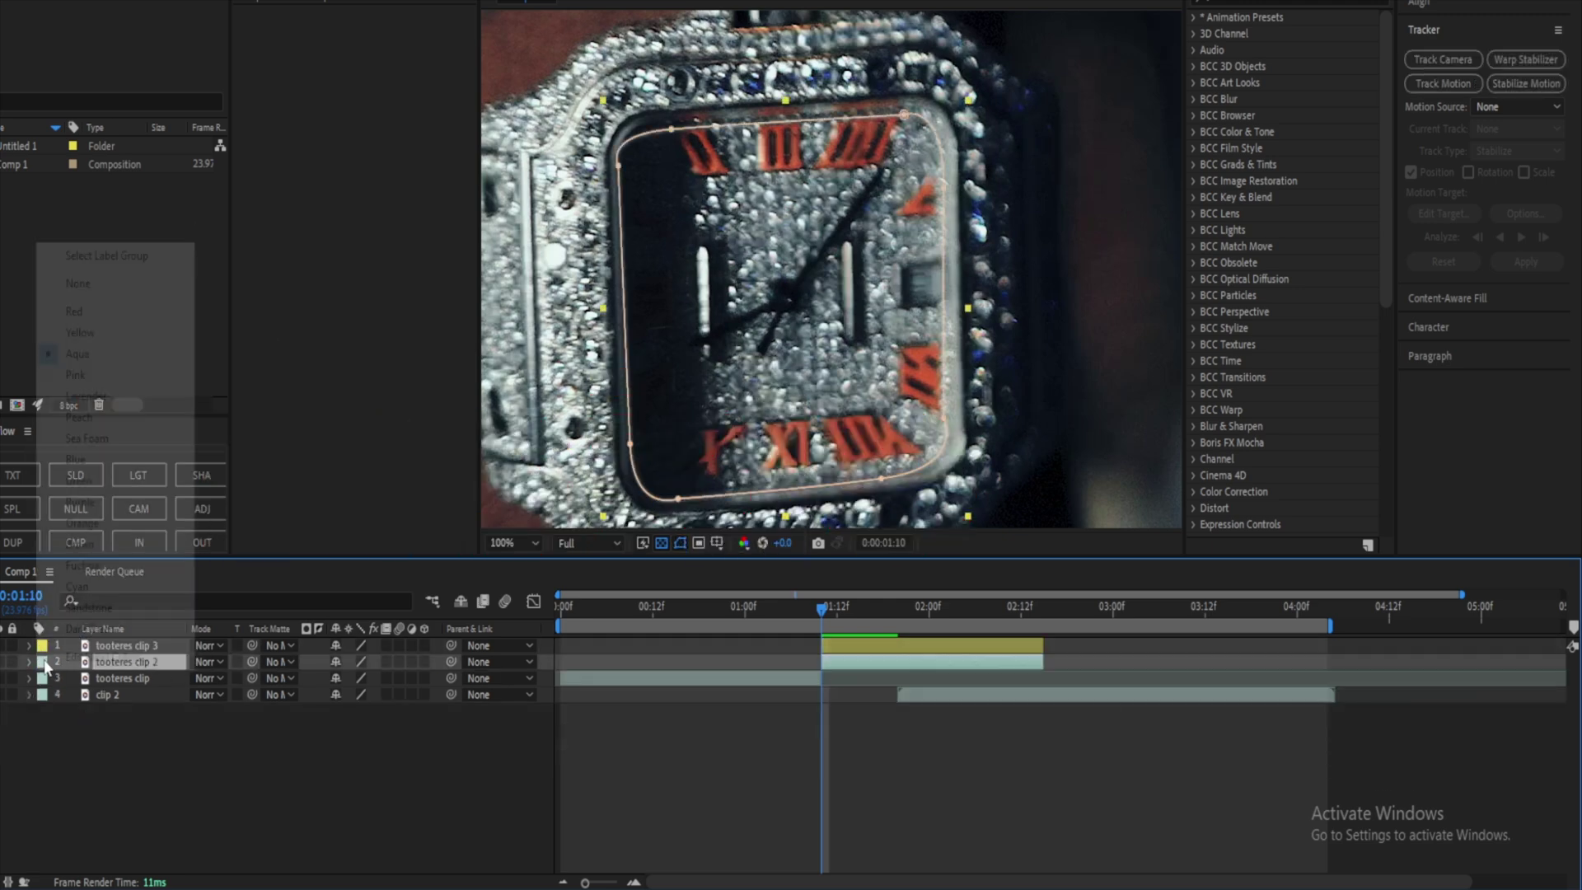
left_click(105, 319)
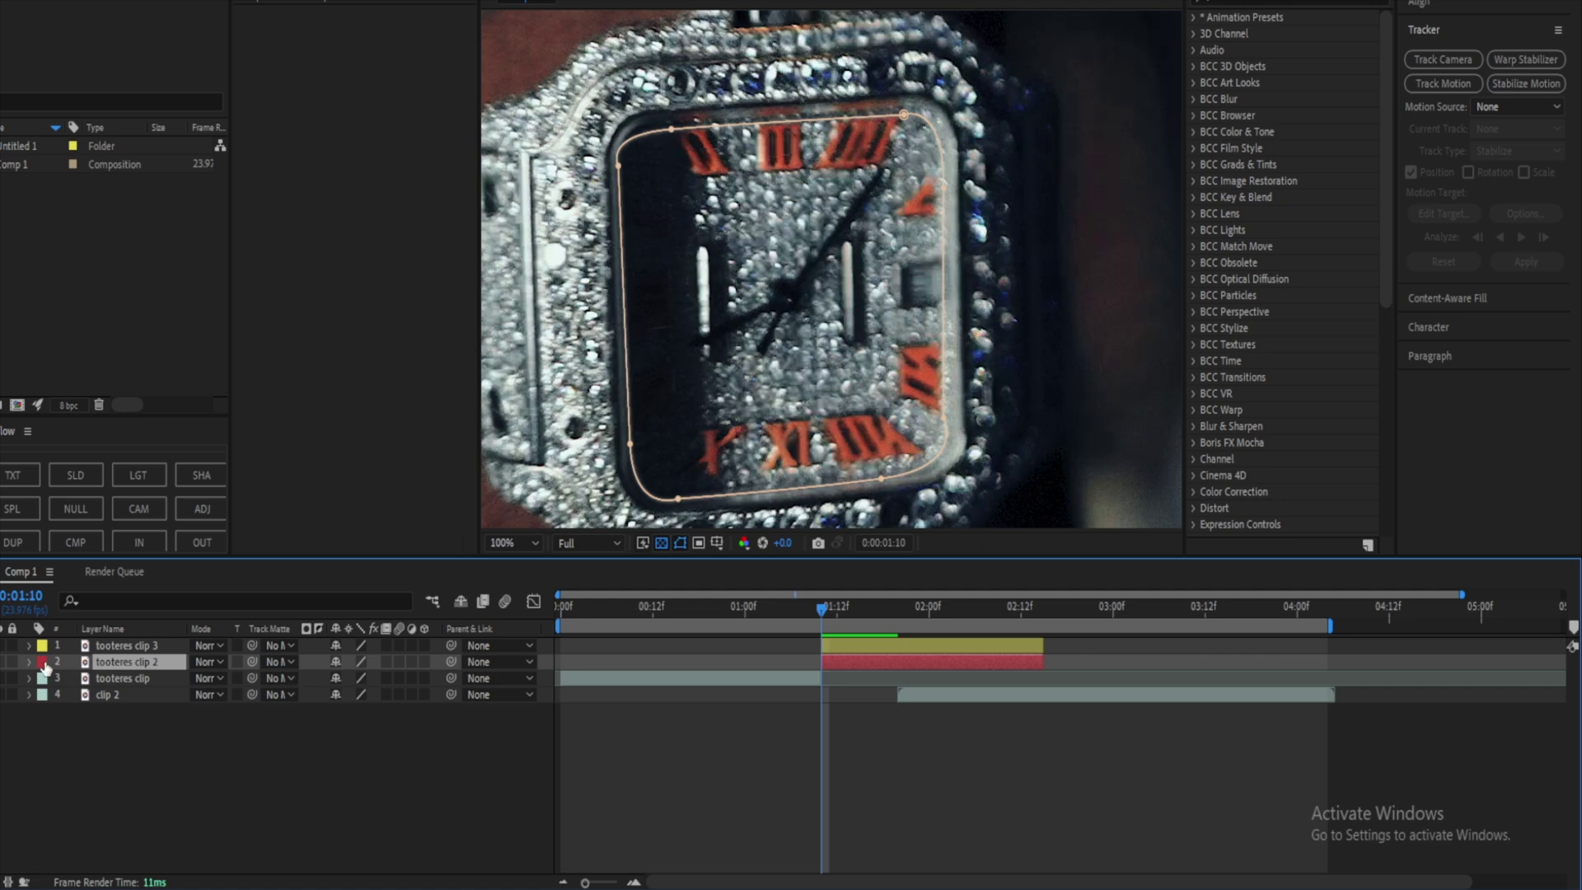
Step: Hide the yellow watch-face layer and duplicate the red cut-out layer four times
left_click(1, 645)
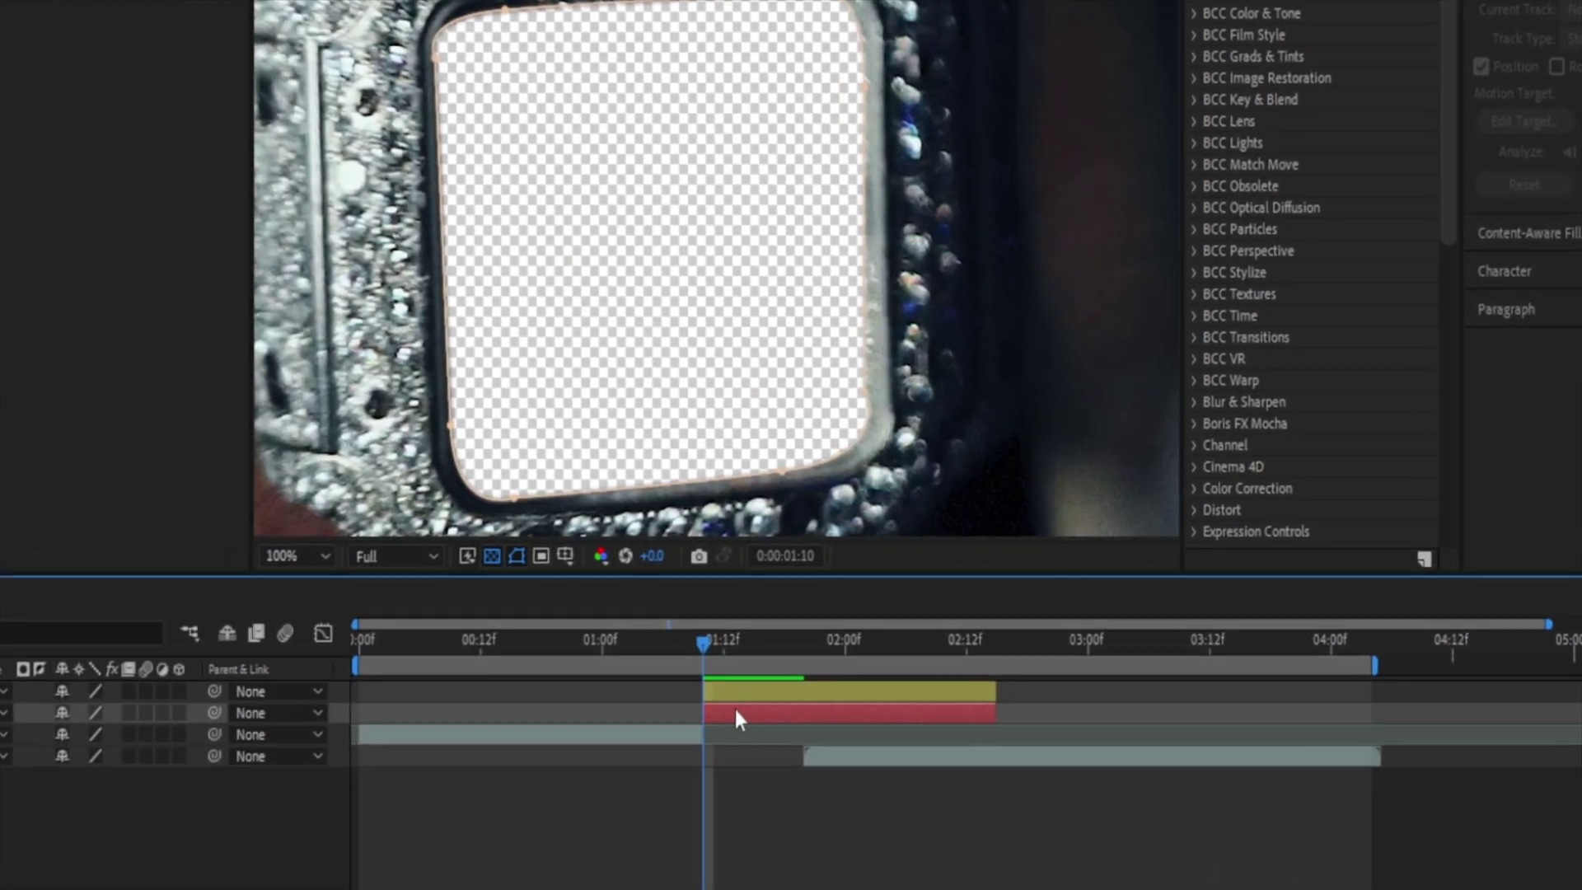
key("ctrl+d")
key("ctrl+d")
key("ctrl+d")
key("ctrl+d")
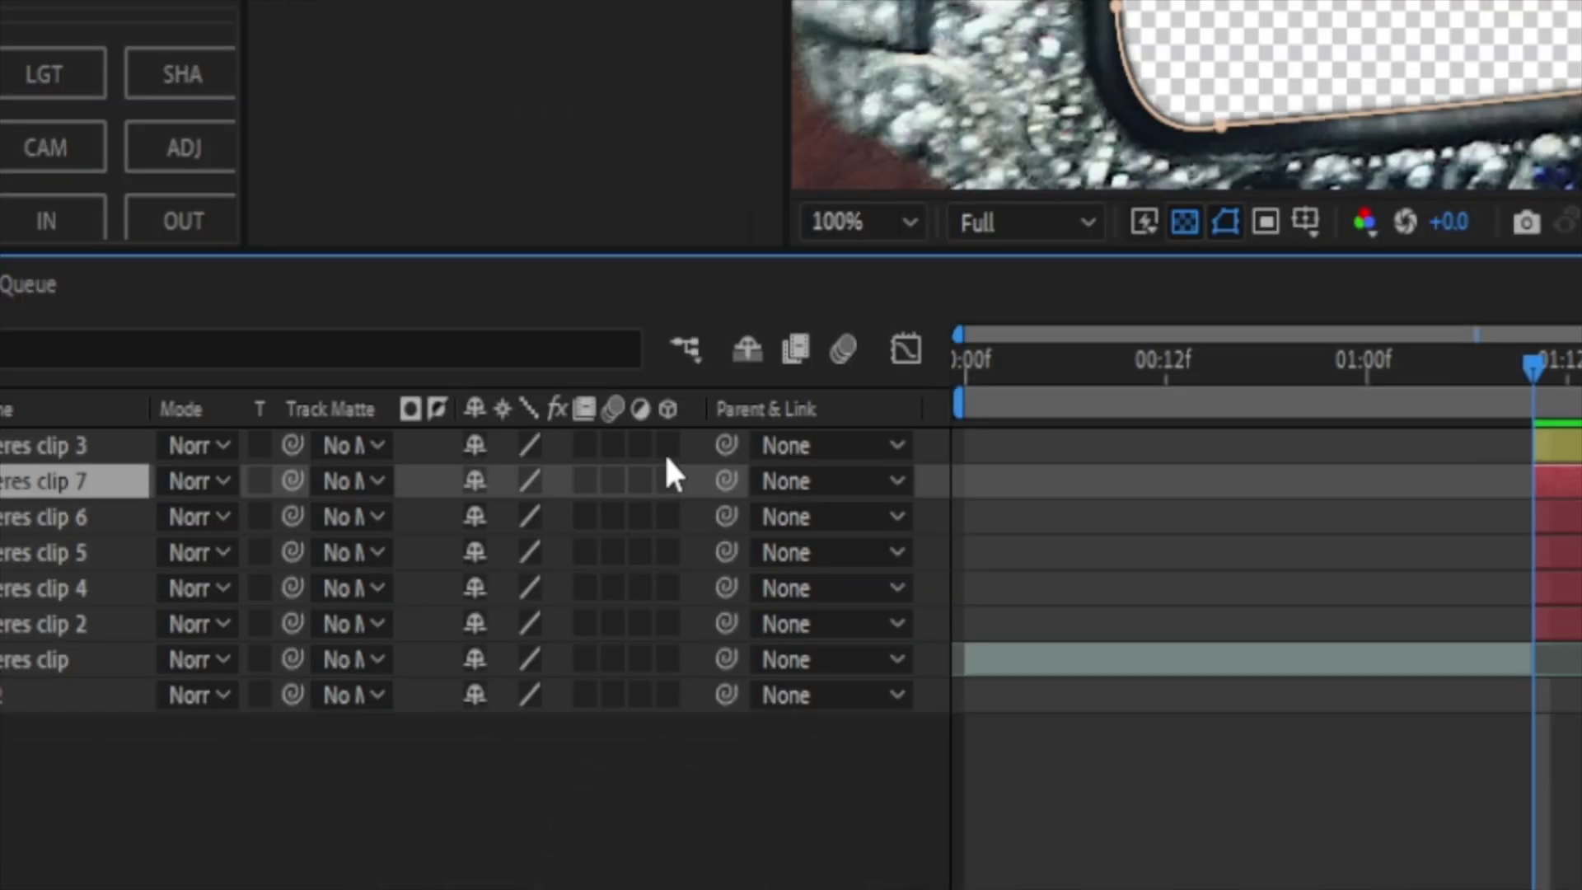
Step: Make the yellow watch-face layer and all five red cut-out layers 3D layers
left_click_drag(178, 696, 181, 744)
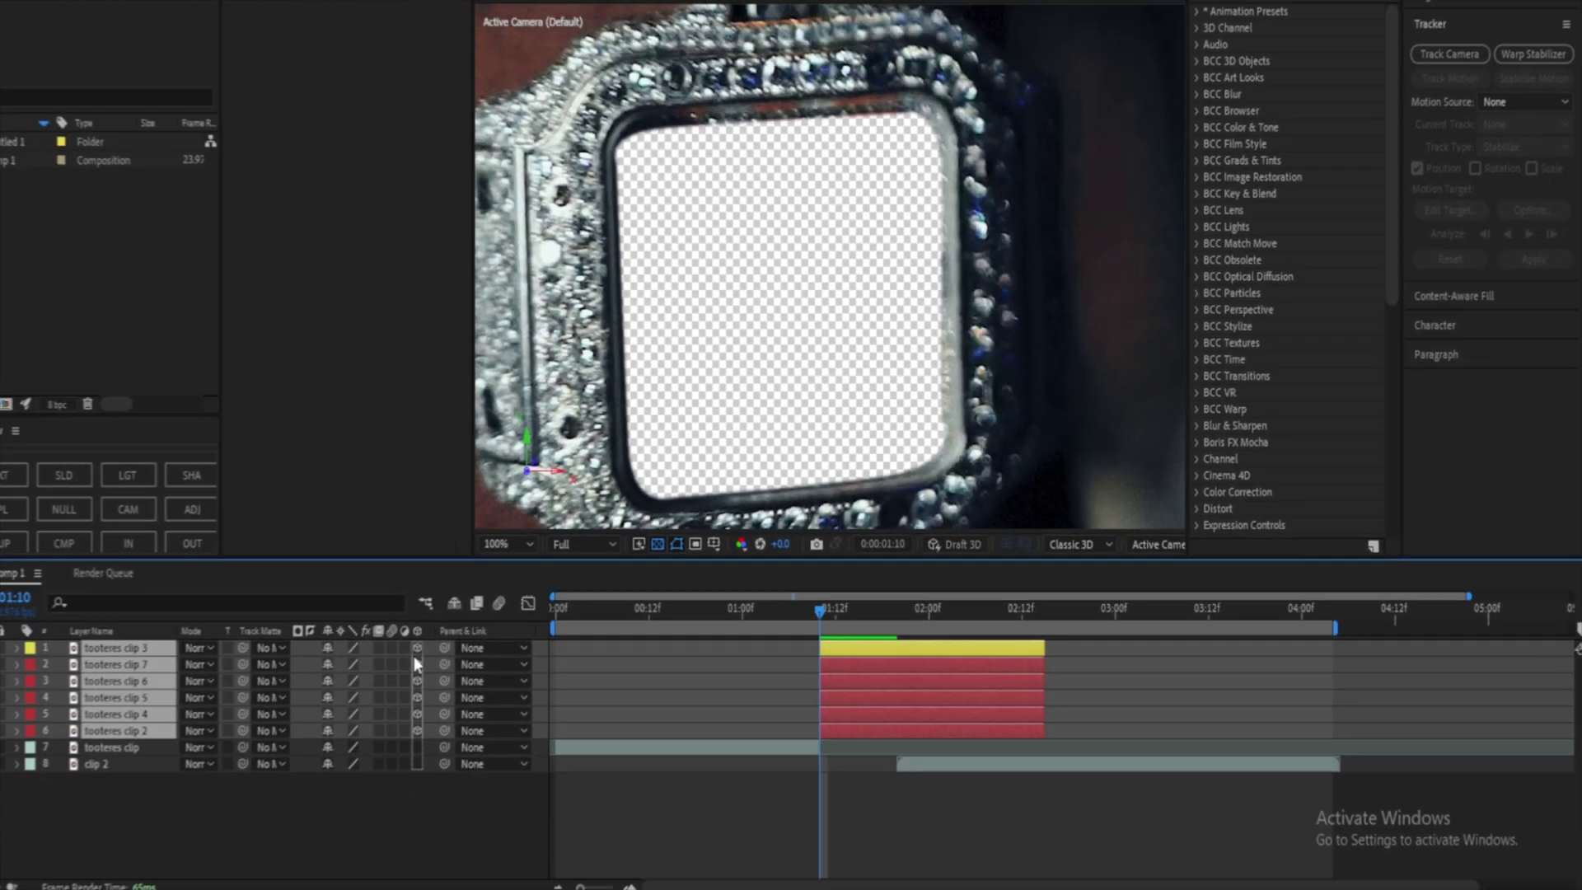
left_click(763, 834)
left_click(831, 727)
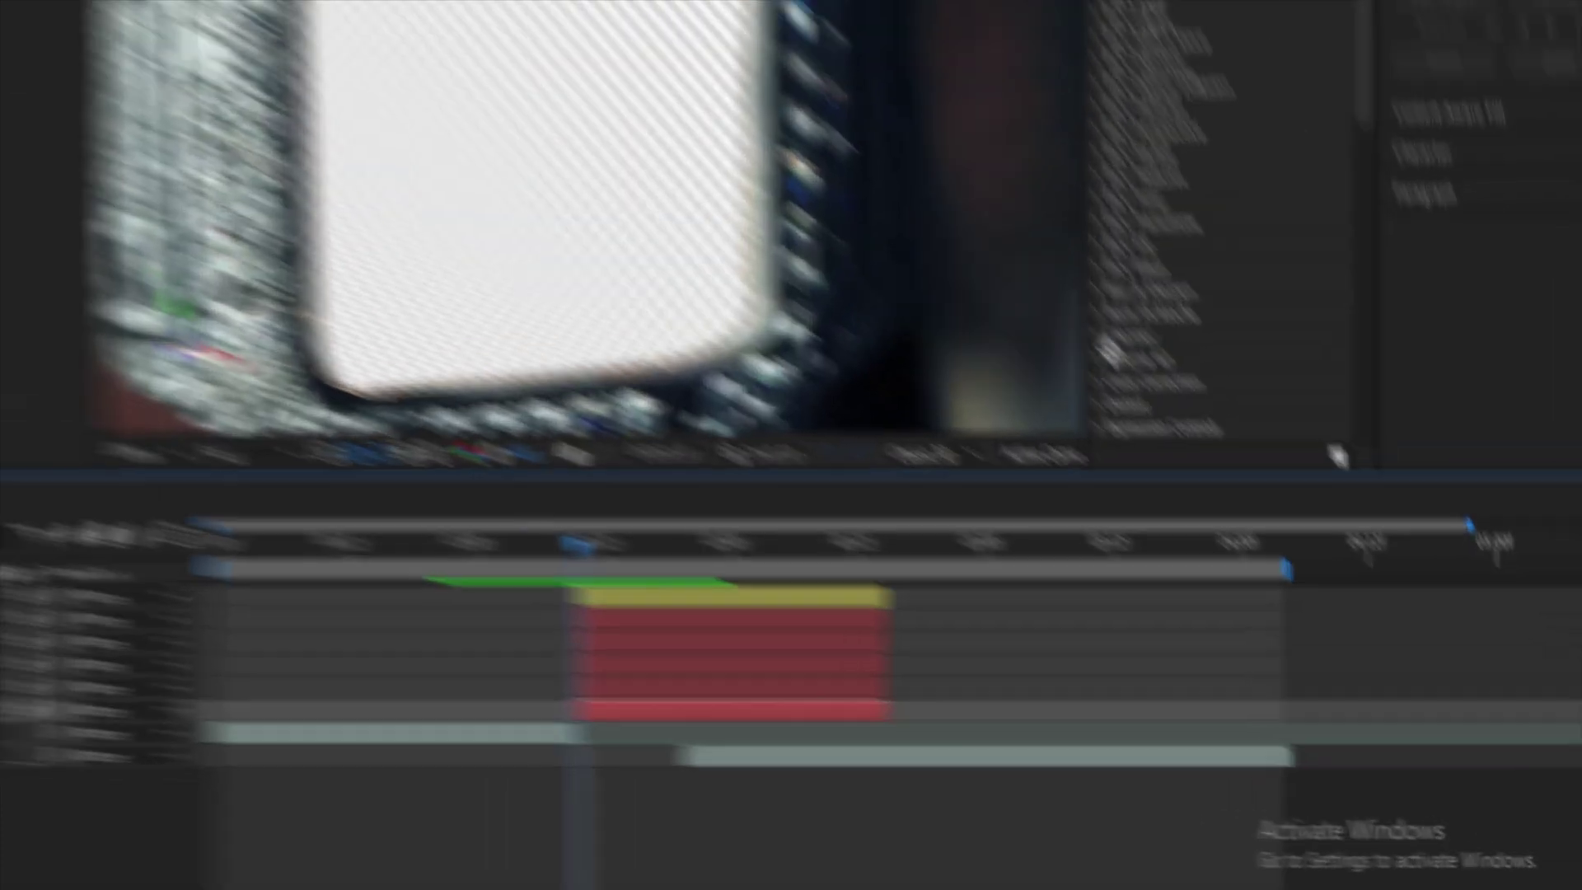
Step: Show the composition in two views, Active Camera beside Custom View 1, and pull the custom view back from the layers
left_click(1154, 543)
left_click(855, 710)
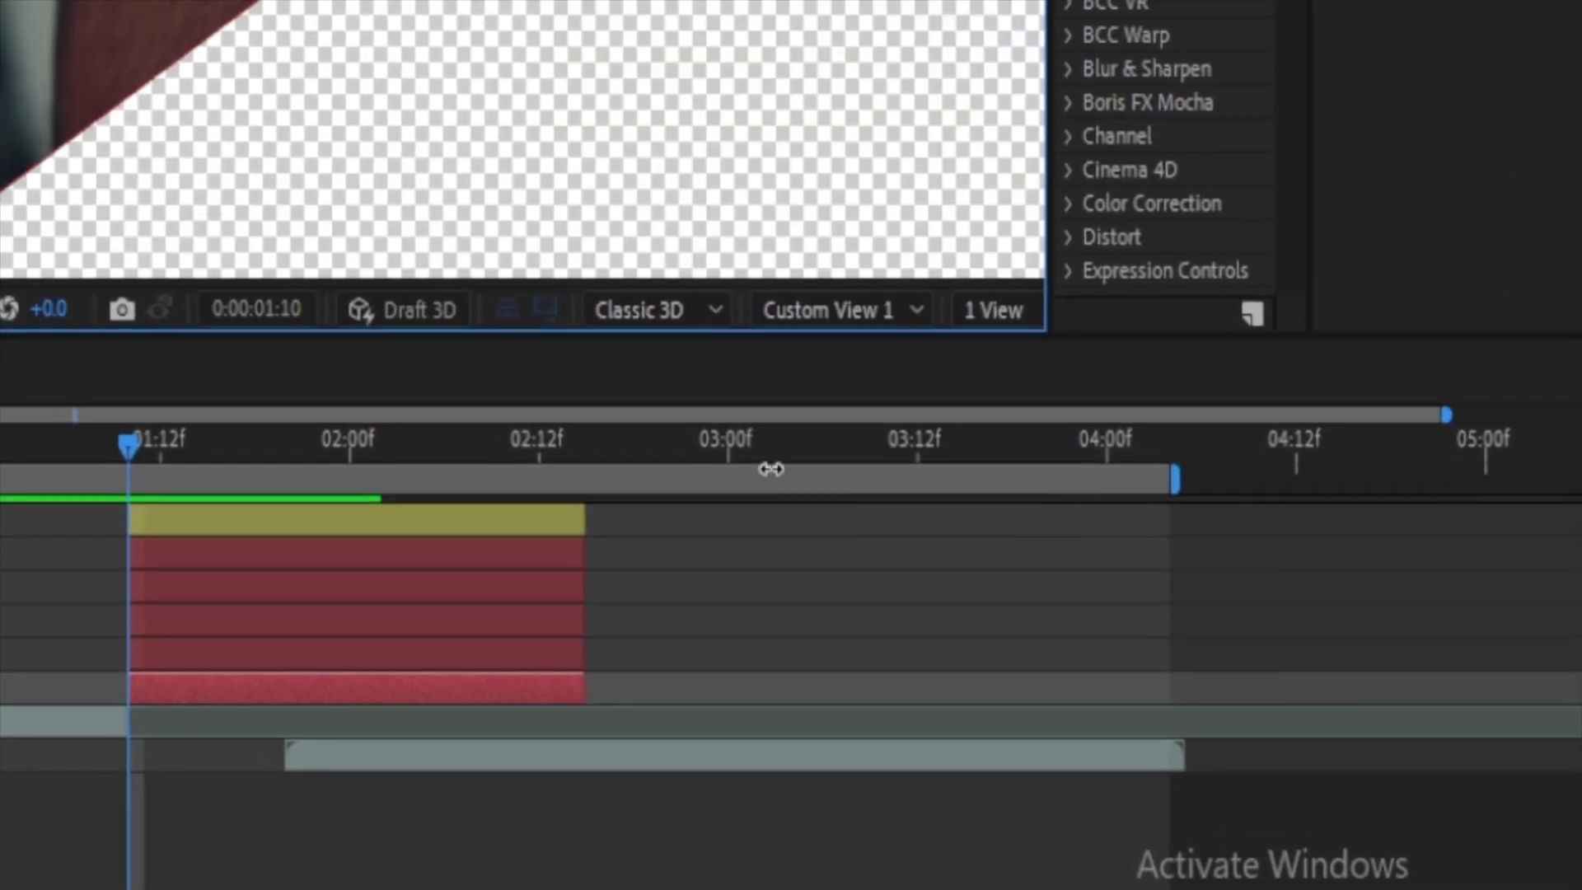
left_click(989, 298)
left_click(1065, 430)
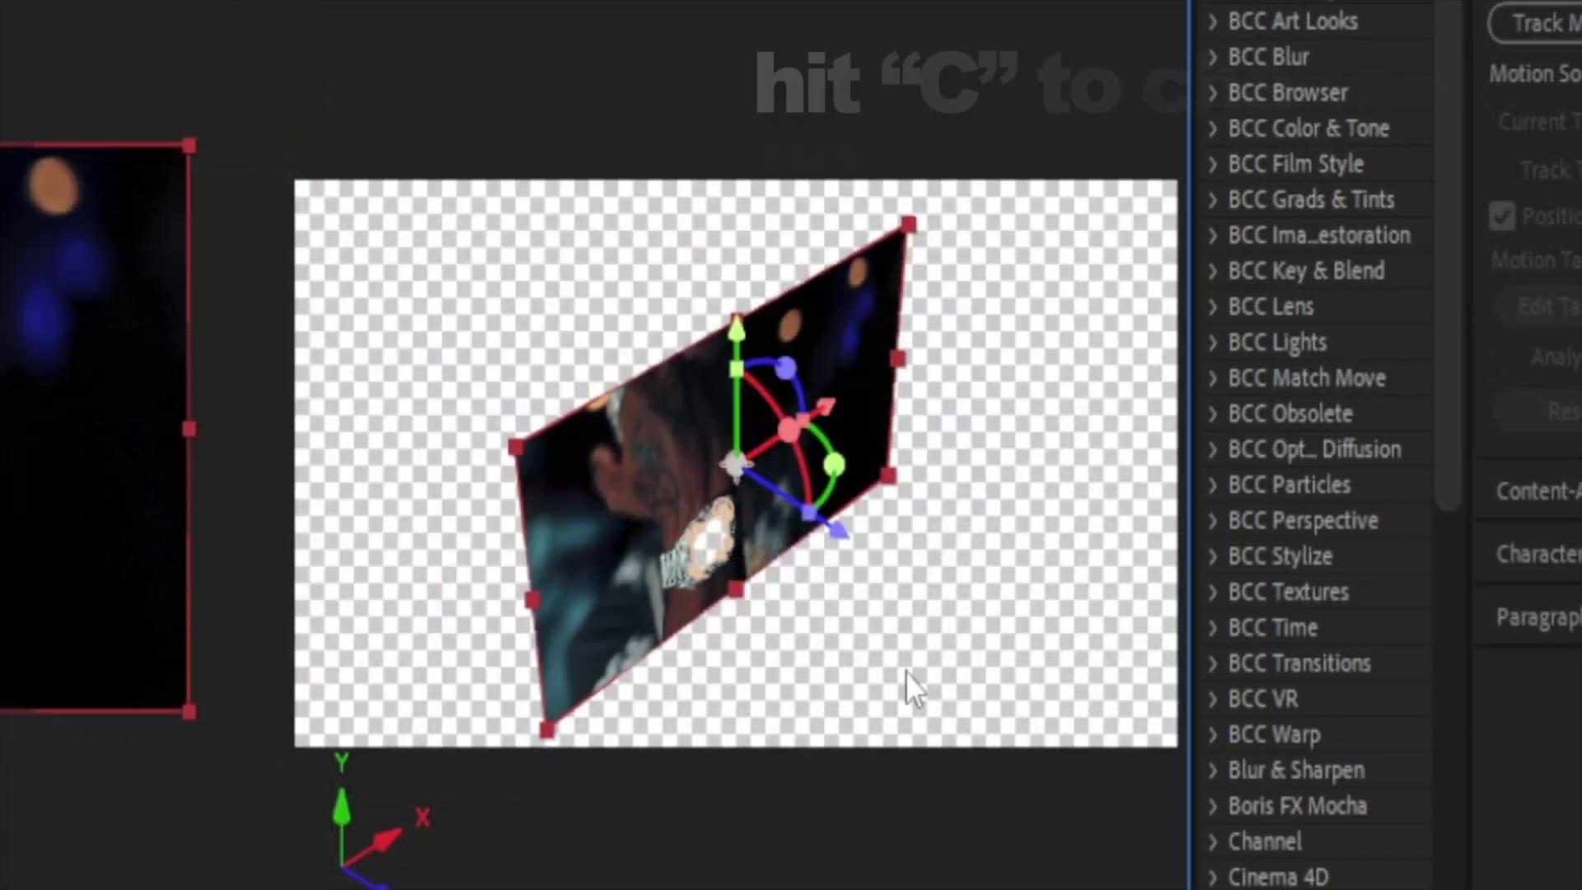
key("c")
key("c")
left_click(856, 643)
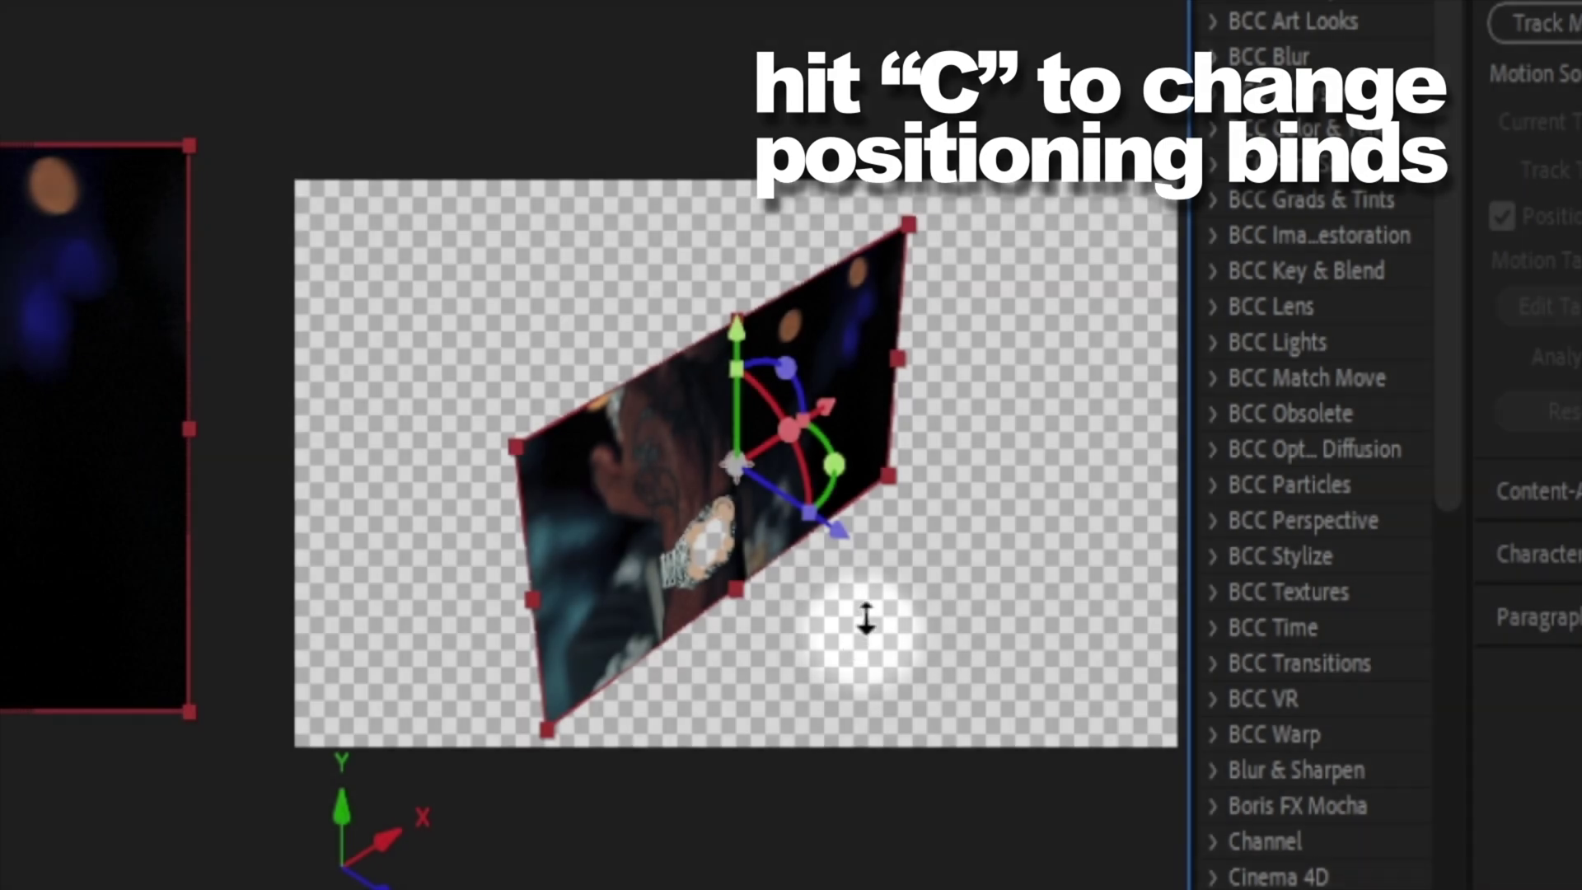
left_click_drag(865, 621, 805, 889)
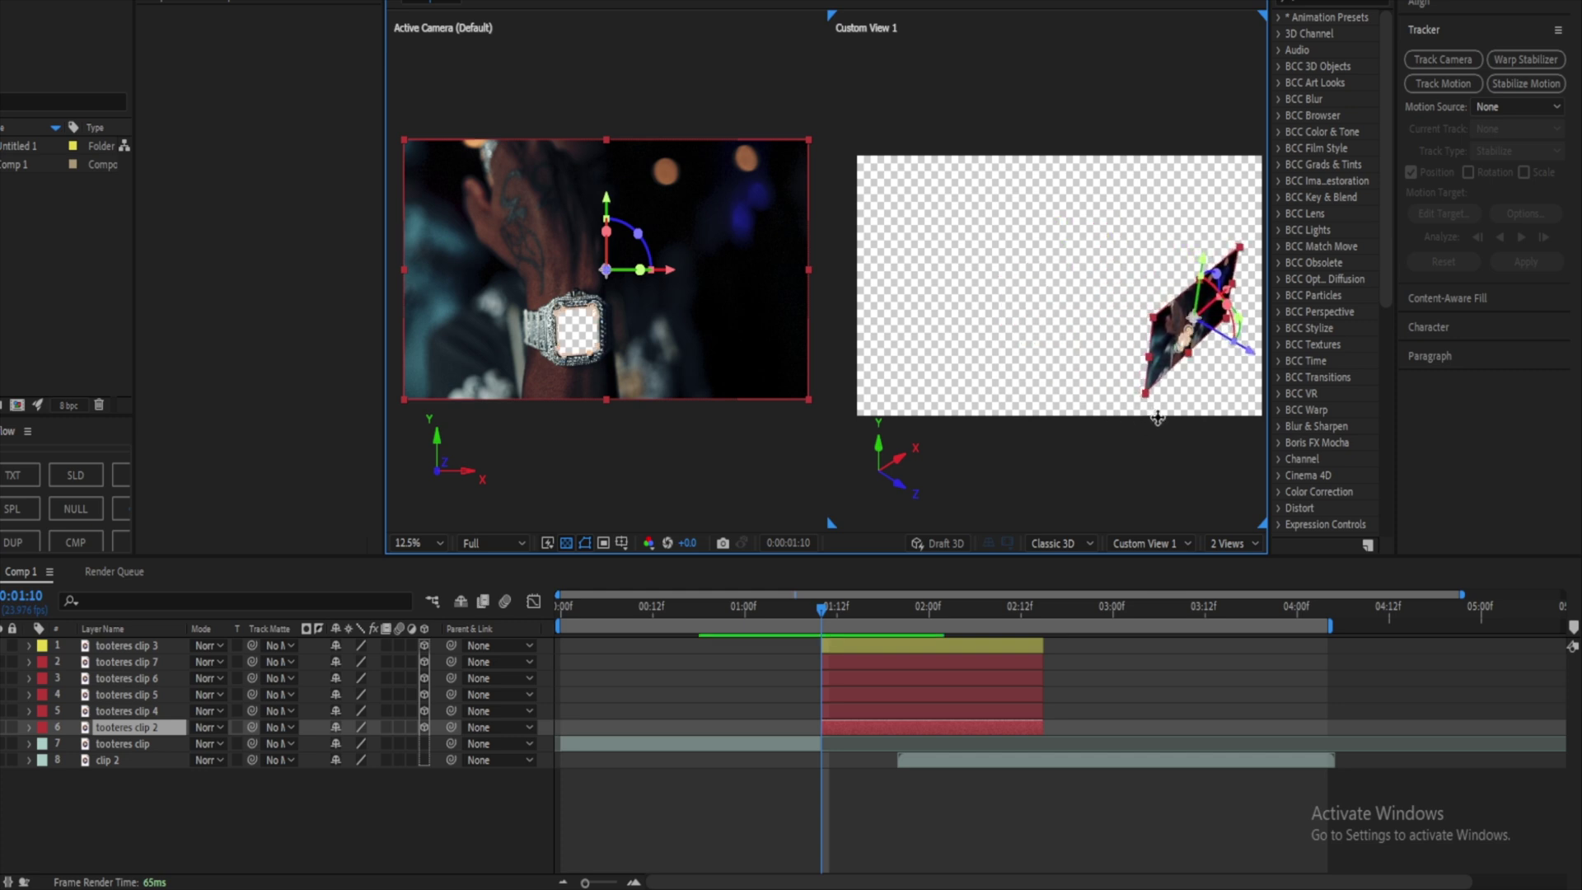
Step: Push the red tooteres clip 6 layer back to about Z 1891 and centre its cut-out at about X 1800, Y 1232
left_click(830, 665)
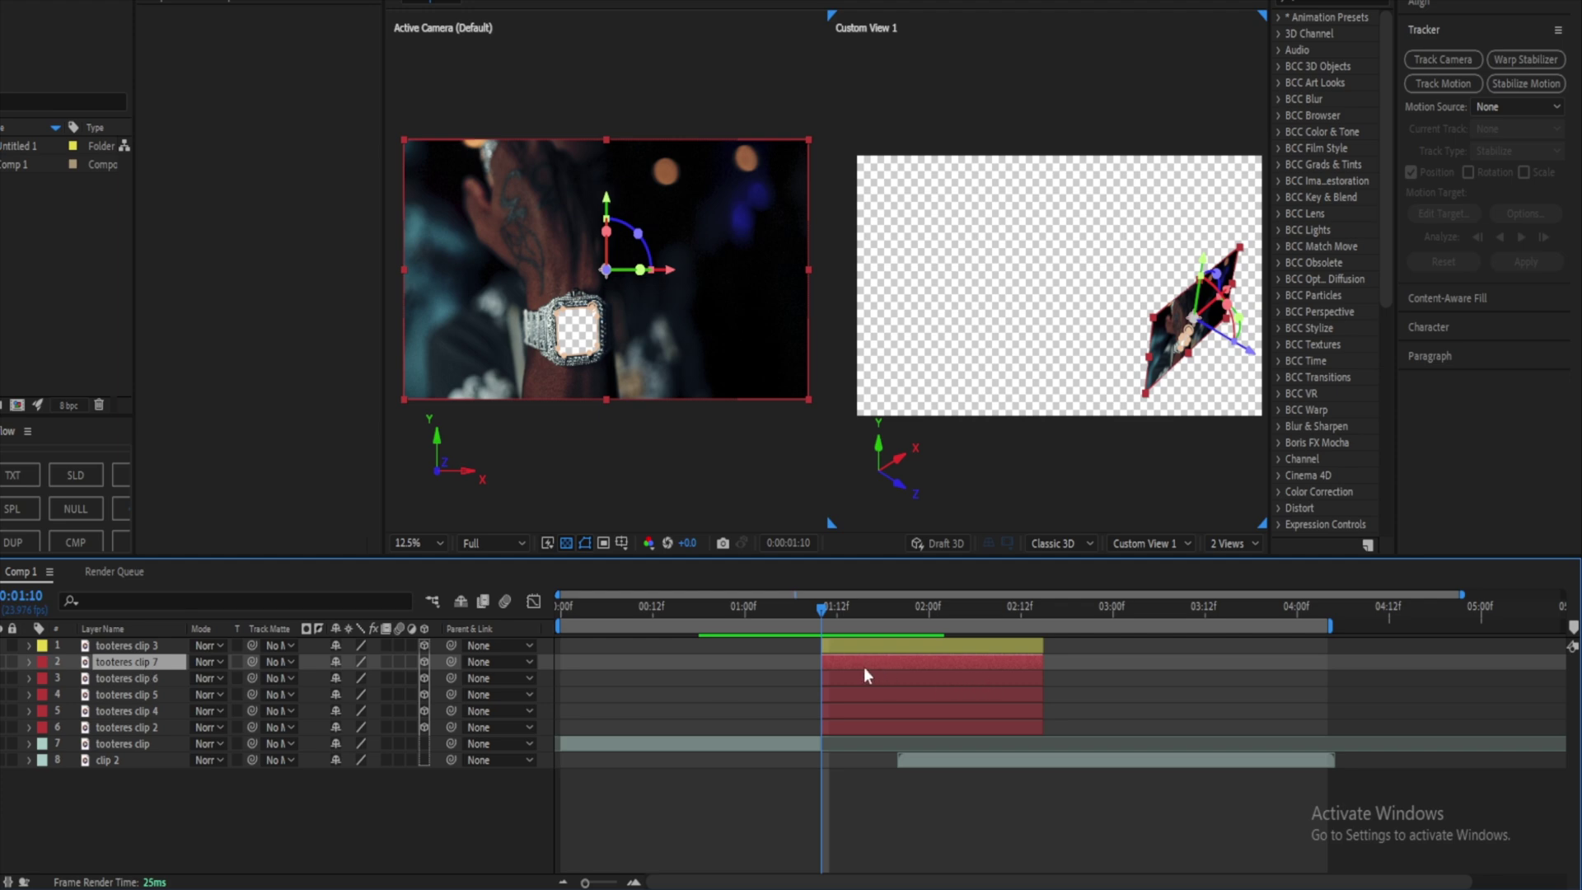
left_click(854, 649)
left_click(848, 664)
left_click(847, 676)
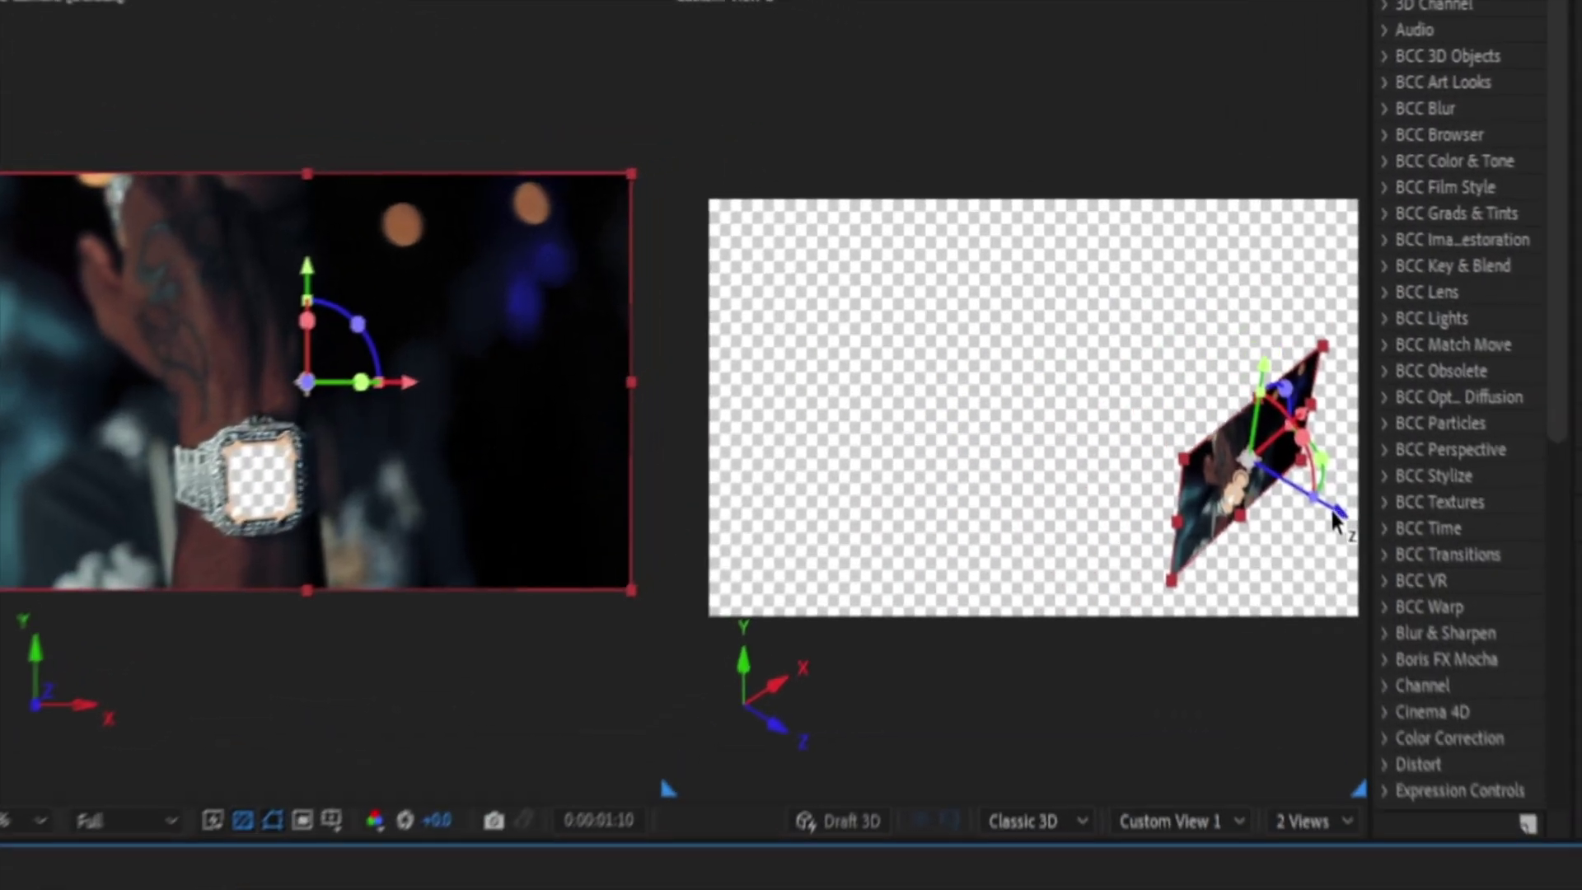
left_click_drag(1244, 354, 1192, 334)
left_click_drag(1253, 508, 1229, 494)
left_click_drag(1223, 381, 1201, 388)
scroll(531, 420, "up", 1)
left_click_drag(683, 488, 832, 388)
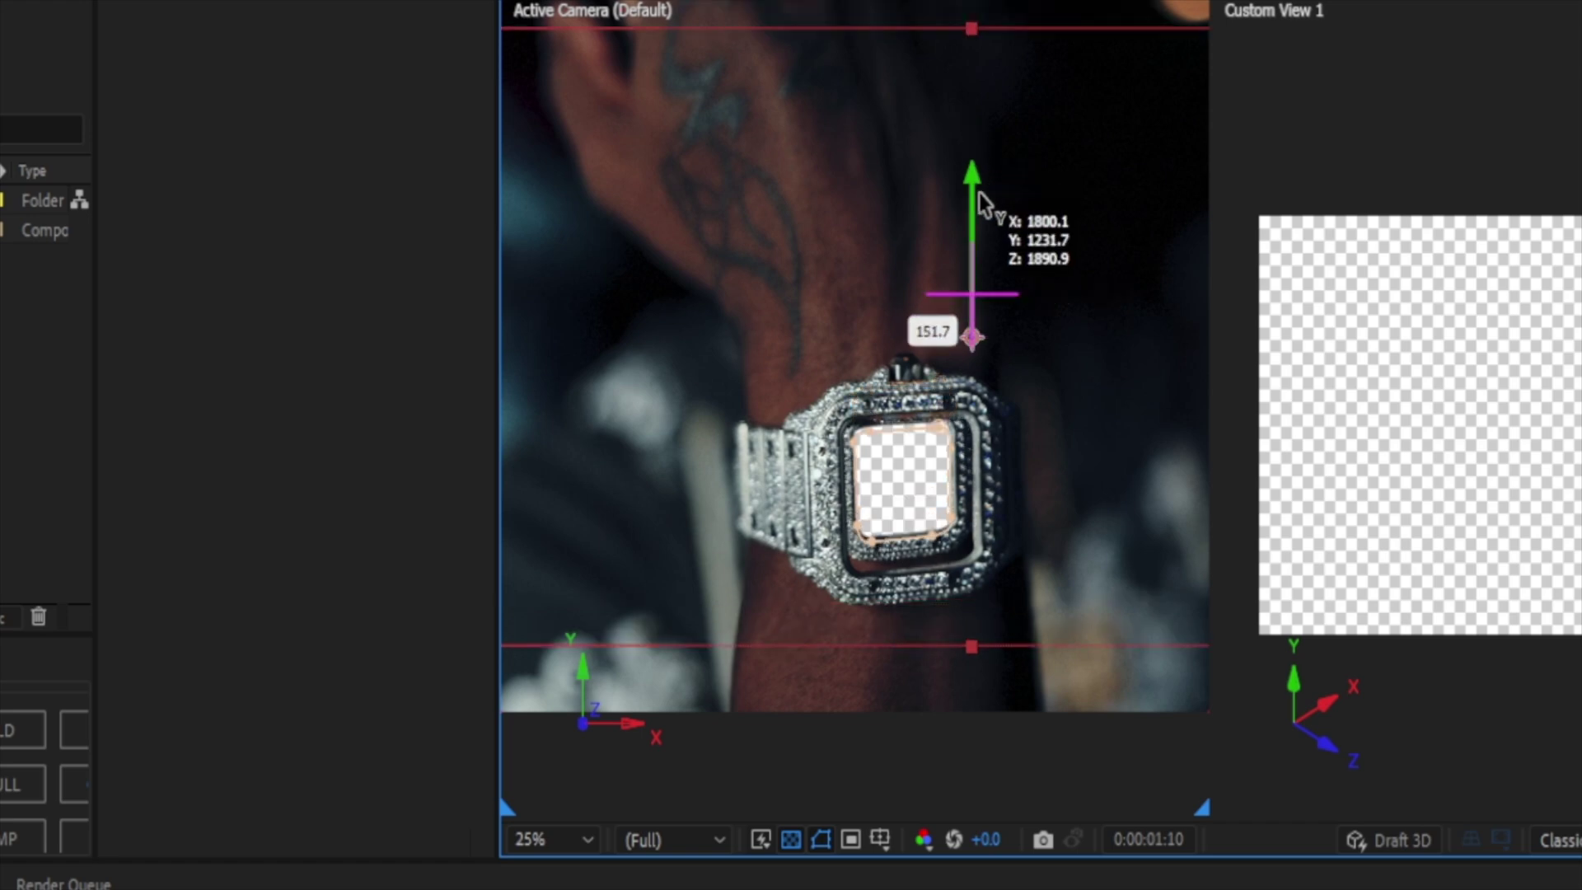
left_click_drag(979, 190, 978, 187)
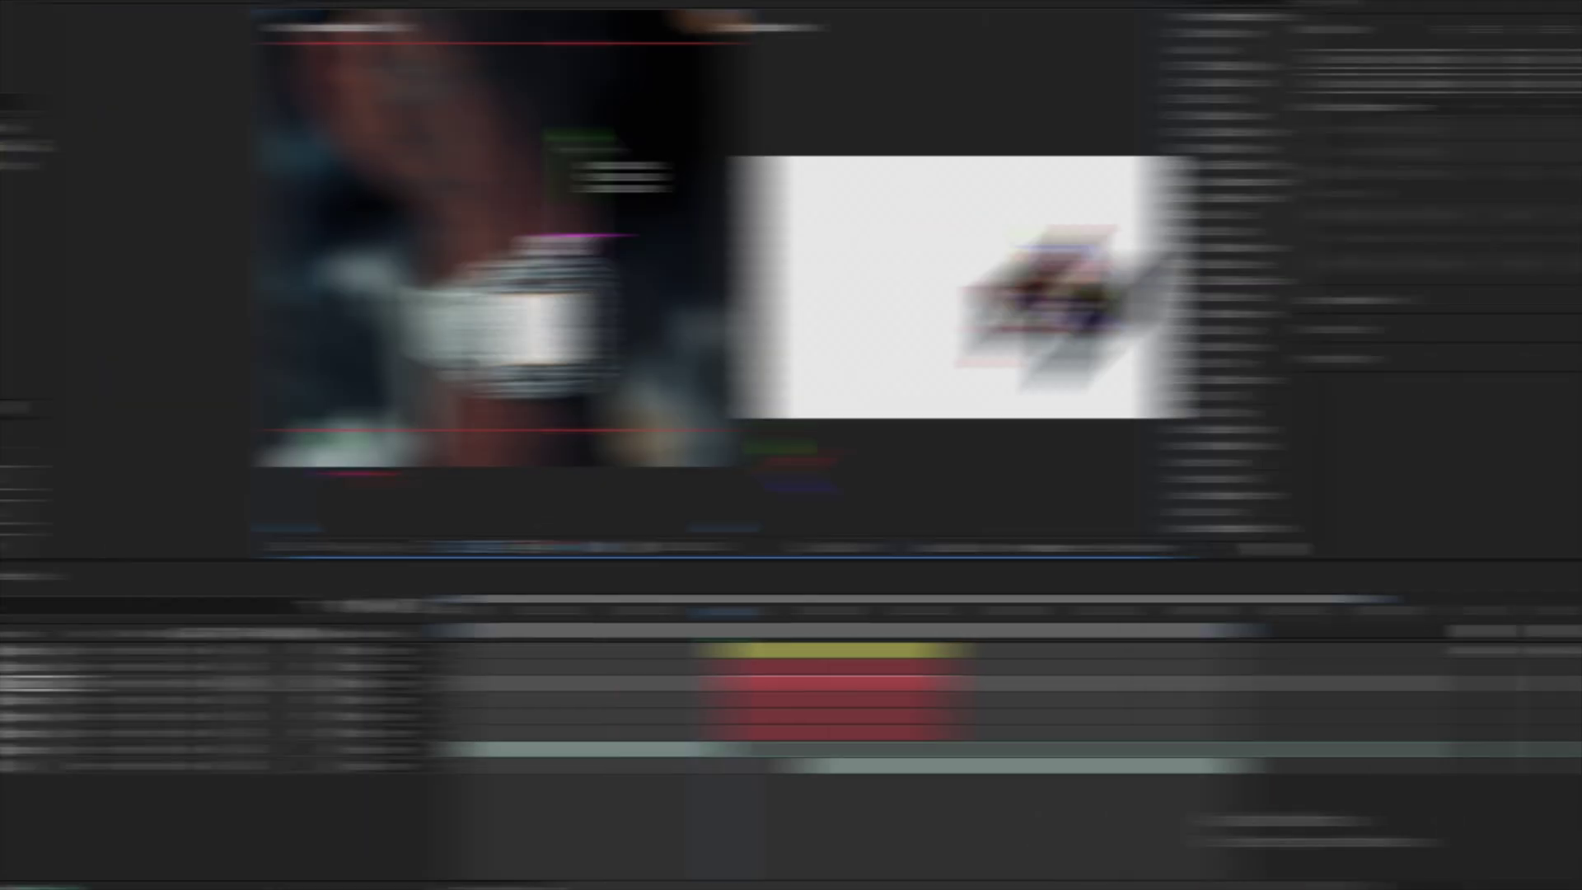
Step: Push the tooteres clip 5 layer back behind tooteres clip 6 and align its cut-out inside the watch face
left_click(790, 700)
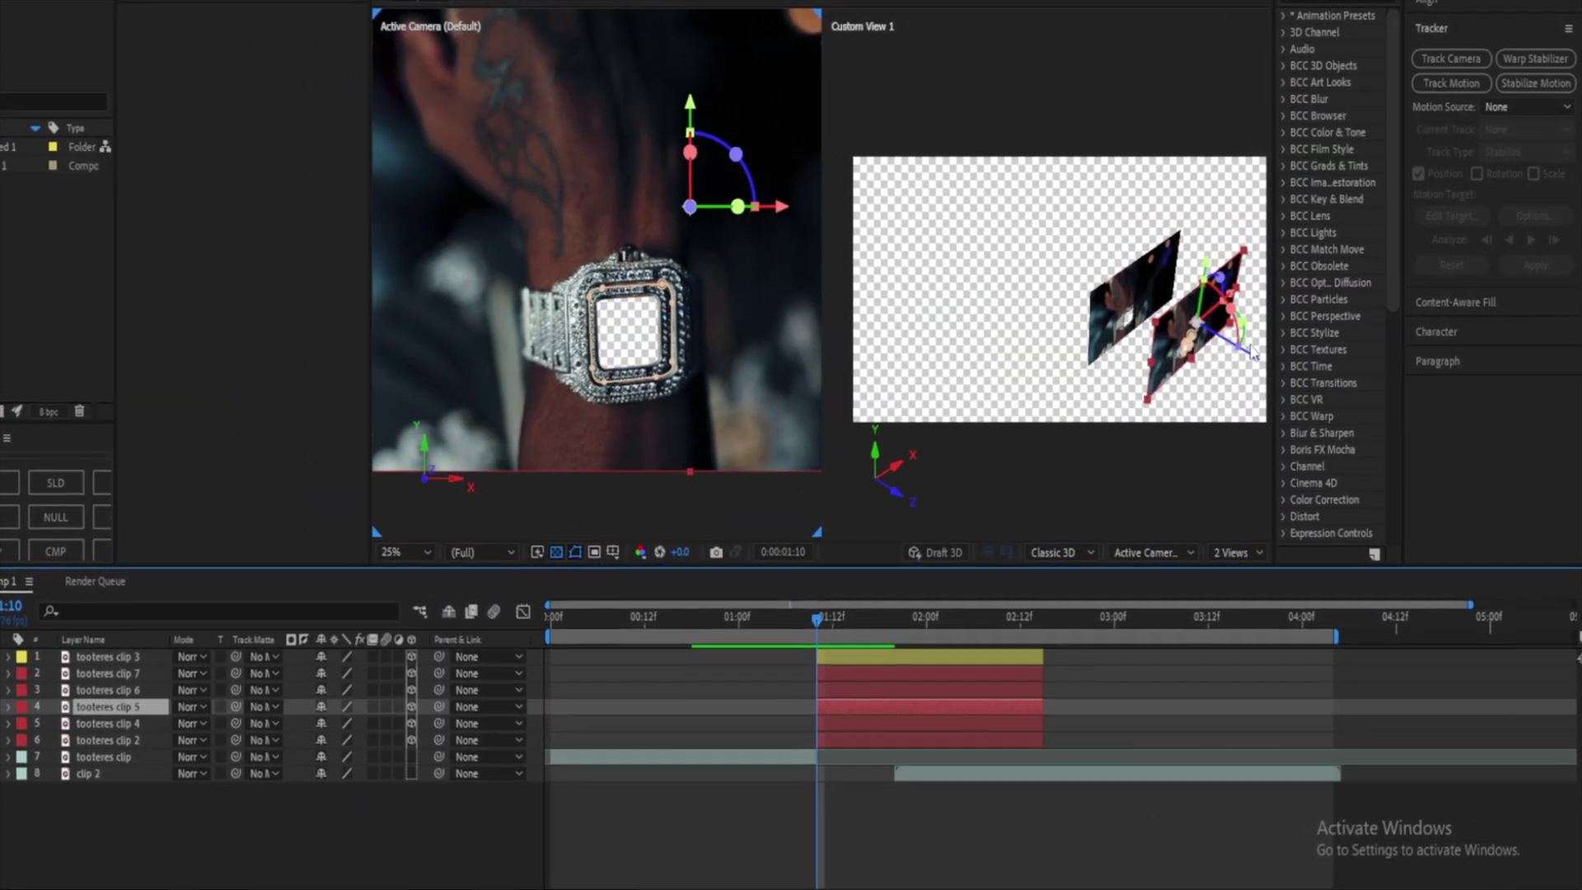
left_click_drag(1220, 348, 1129, 243)
left_click_drag(647, 121, 642, 176)
left_click_drag(741, 265, 739, 262)
Step: Push the tooteres clip 4 layer back behind tooteres clip 5 and align its cut-out inside the watch face
left_click(860, 756)
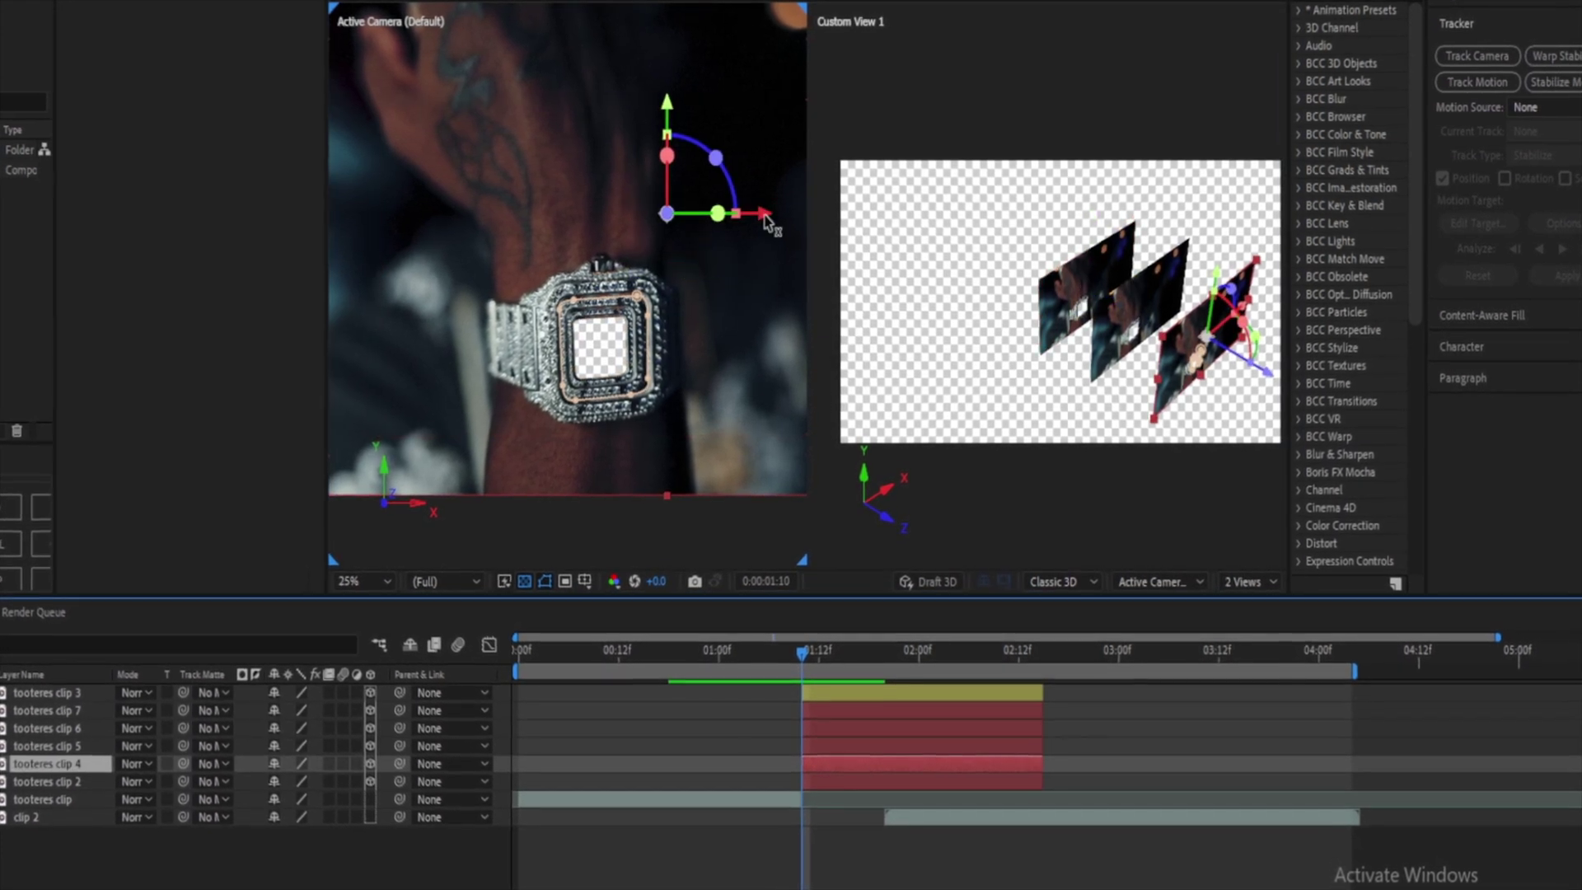
left_click_drag(1258, 368, 1090, 283)
left_click_drag(1091, 228, 1079, 234)
left_click_drag(629, 123, 622, 195)
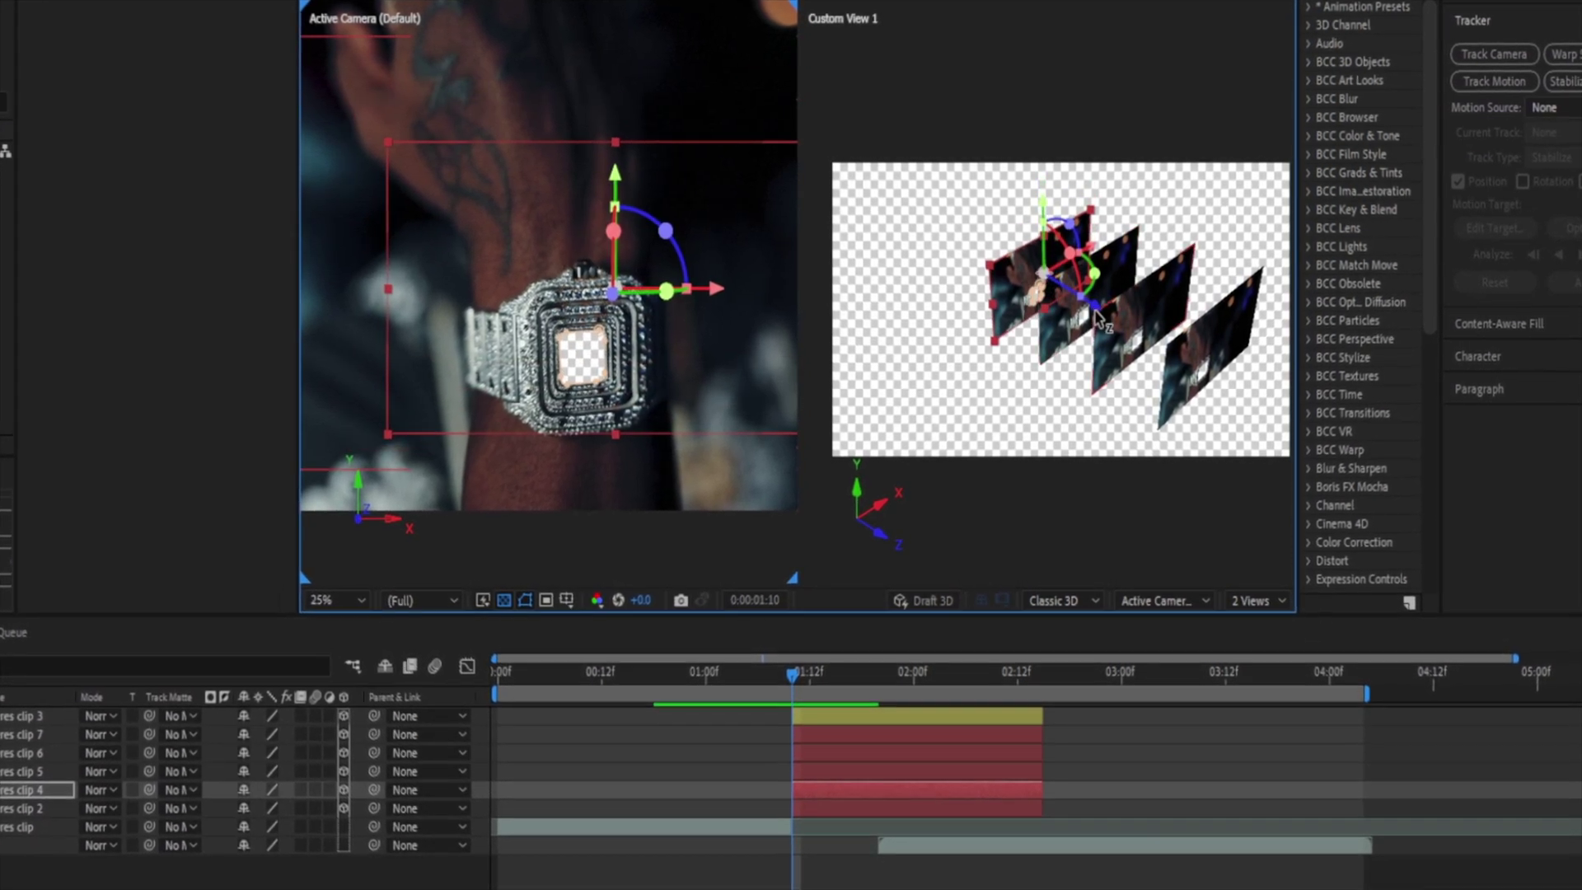
Step: Push the tooteres clip 2 layer back in depth as the rearmost red layer and align its cut-out with the others
key("1")
mouse_move(1144, 359)
left_mouse_down()
mouse_move(1143, 393)
mouse_move(1147, 363)
left_mouse_up()
key("v")
left_click(853, 835)
left_click_drag(1248, 418, 1124, 309)
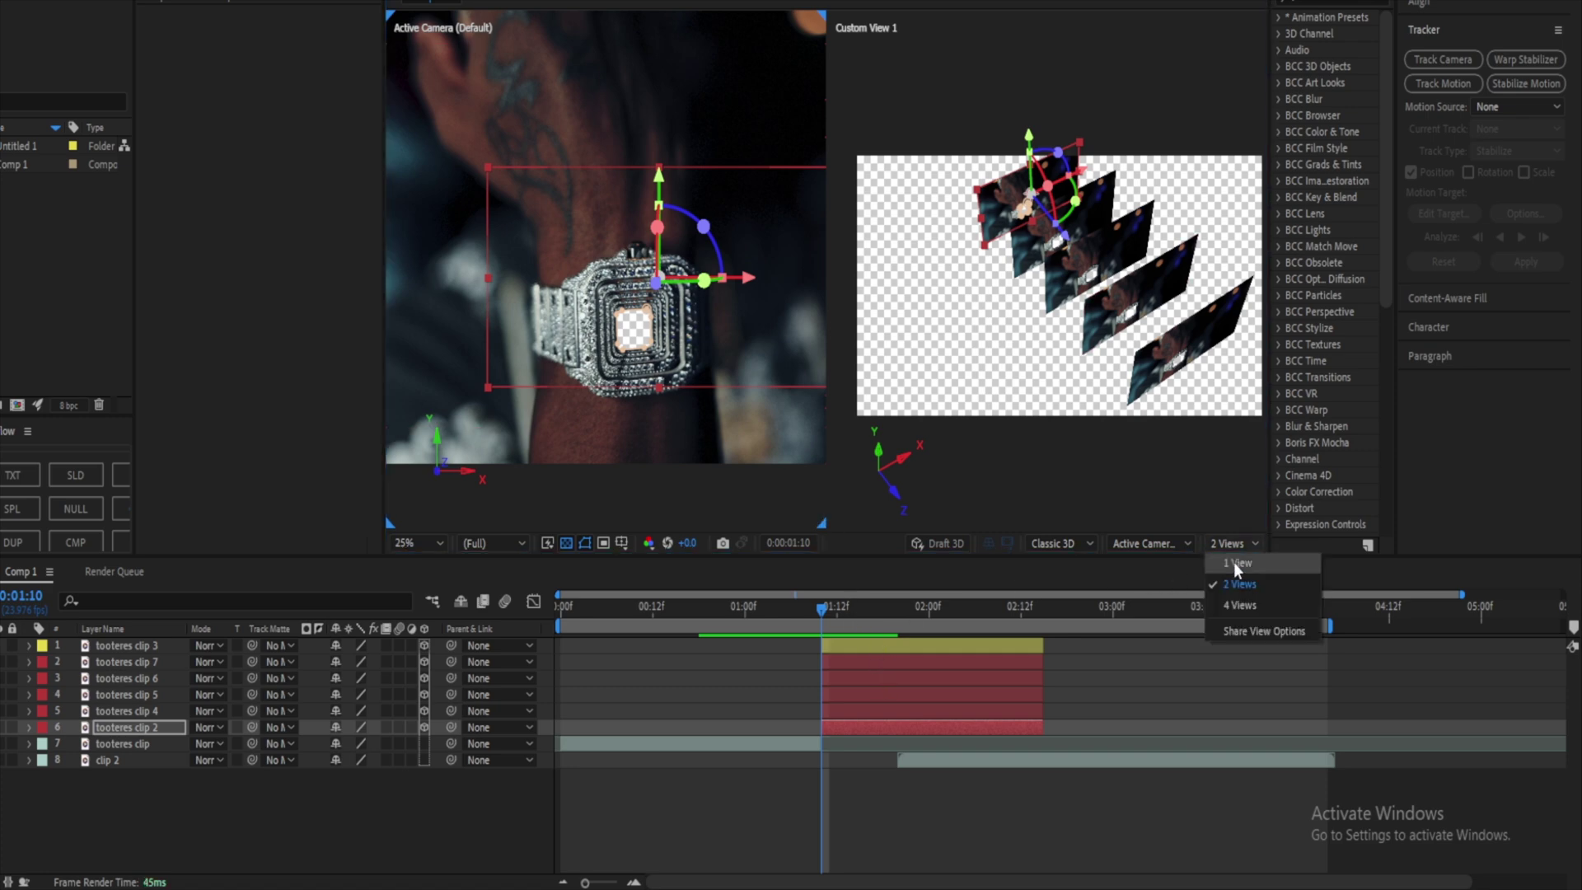
Step: Return to a single Active Camera view and set the viewer magnification to Fit up to 100%
left_click(1233, 562)
left_click(1160, 544)
left_click(1166, 558)
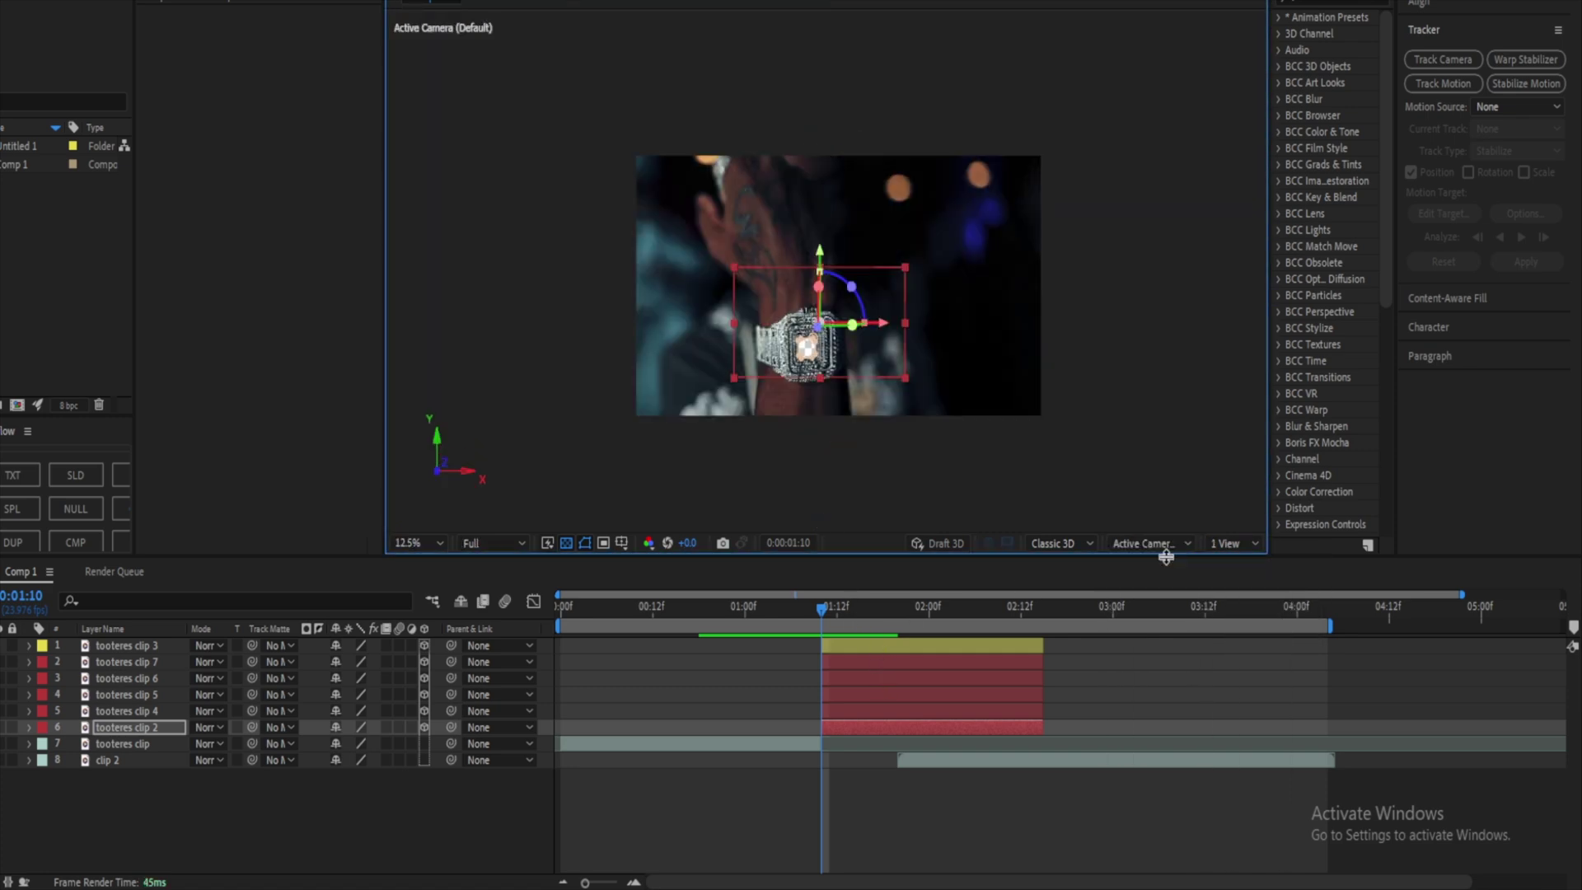
left_click(848, 646)
left_click(428, 544)
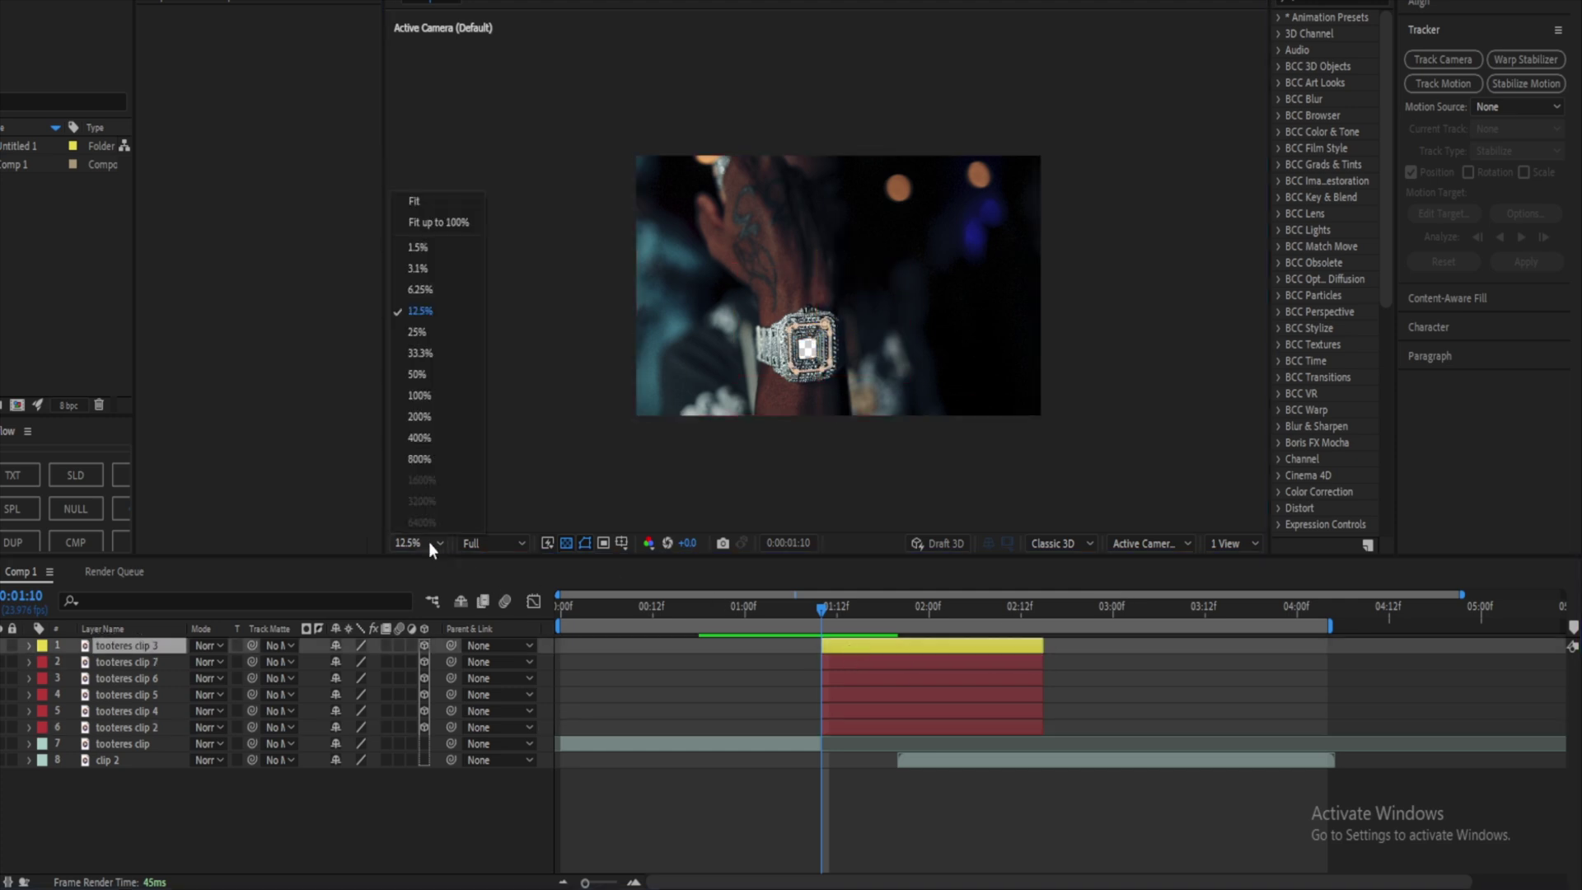
left_click(399, 219)
Step: Split clip 2 at 0:00:02:15, where the yellow and red layers end
left_click(1038, 766)
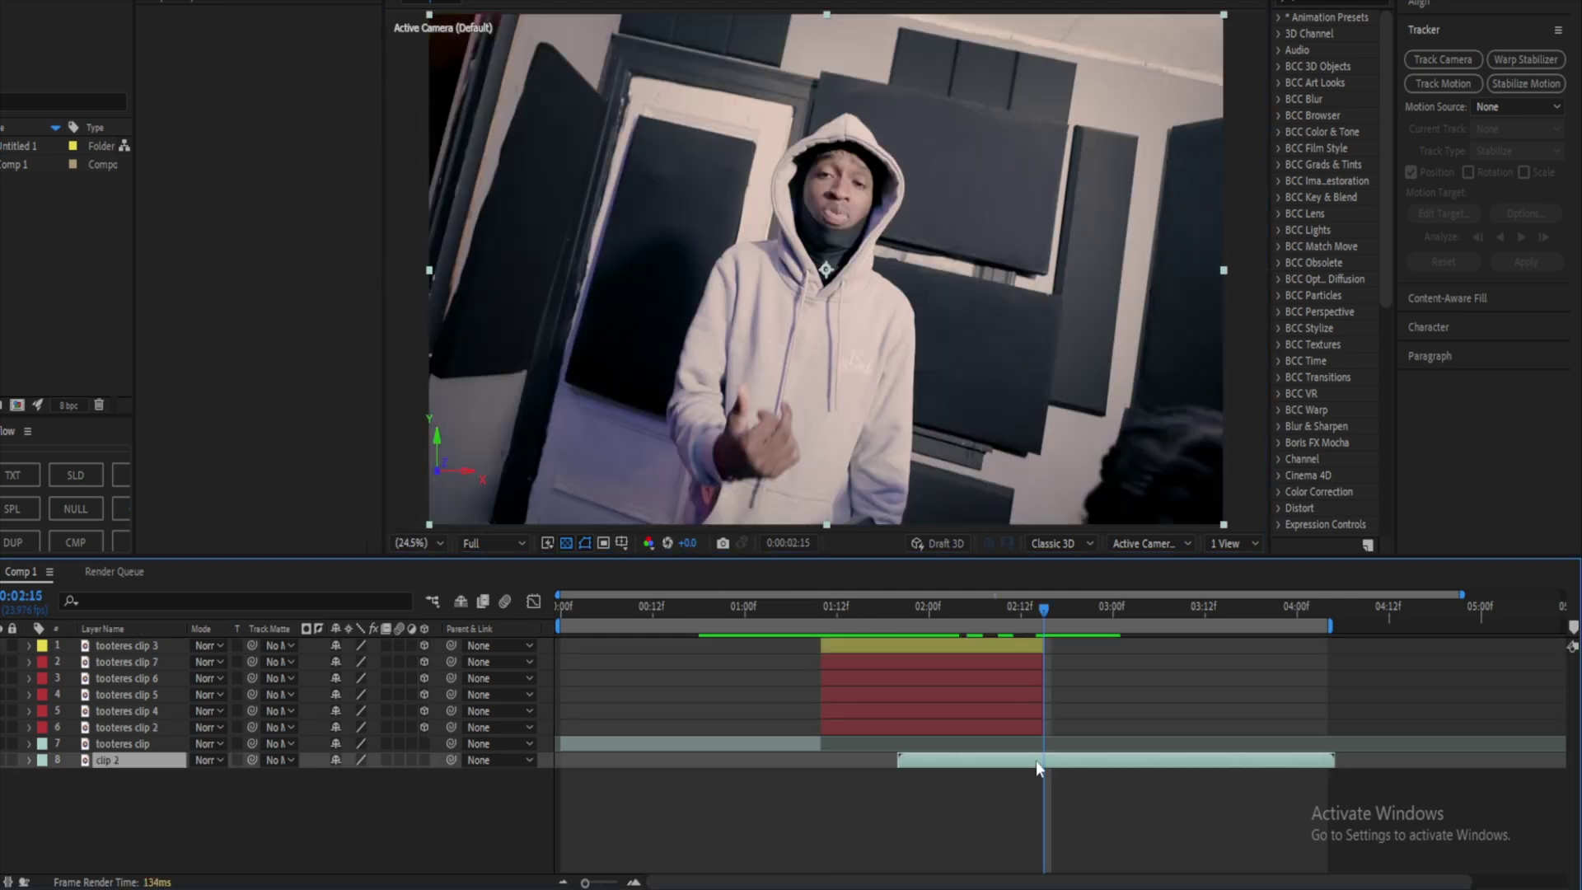
left_click(131, 723)
left_click(124, 661, "shift")
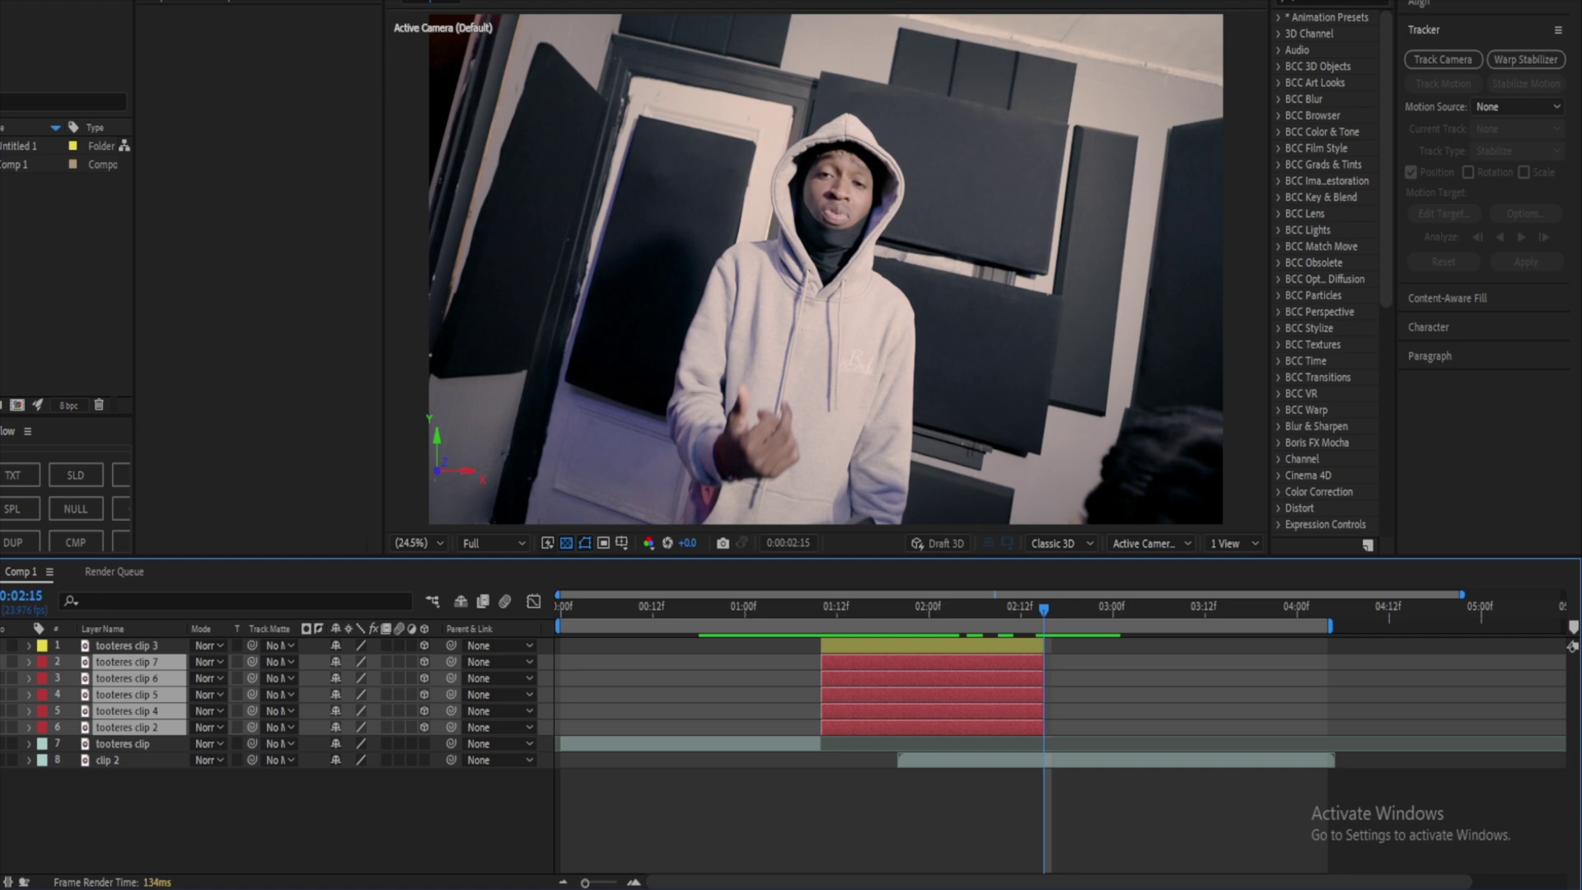
left_click_drag(986, 604, 1040, 626)
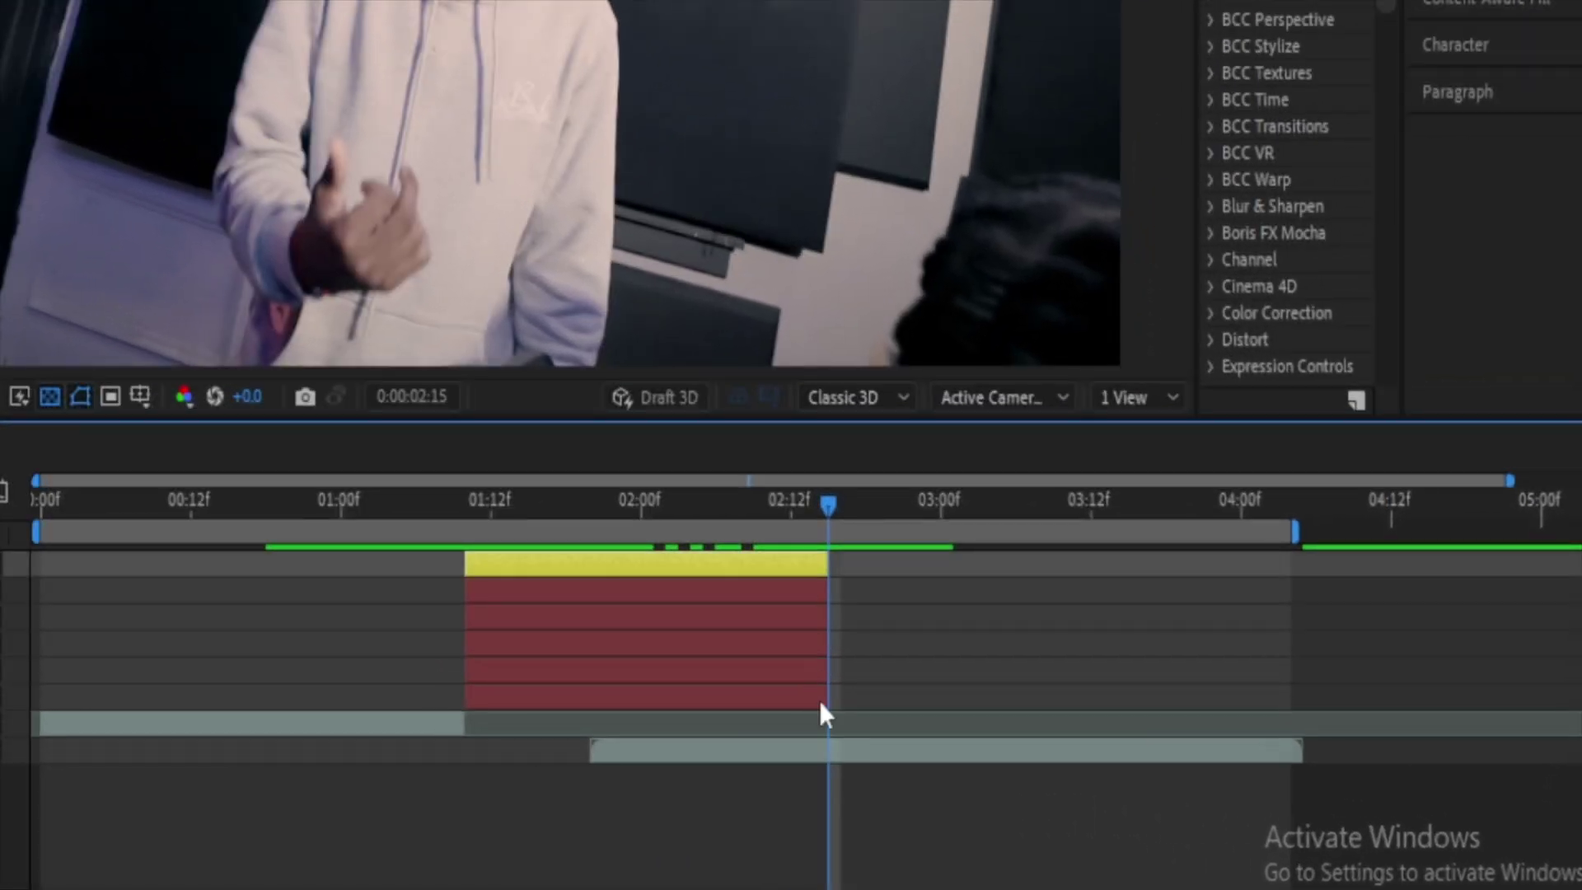
left_click(819, 701, "shift")
left_click(852, 750)
key("ctrl+shift+d")
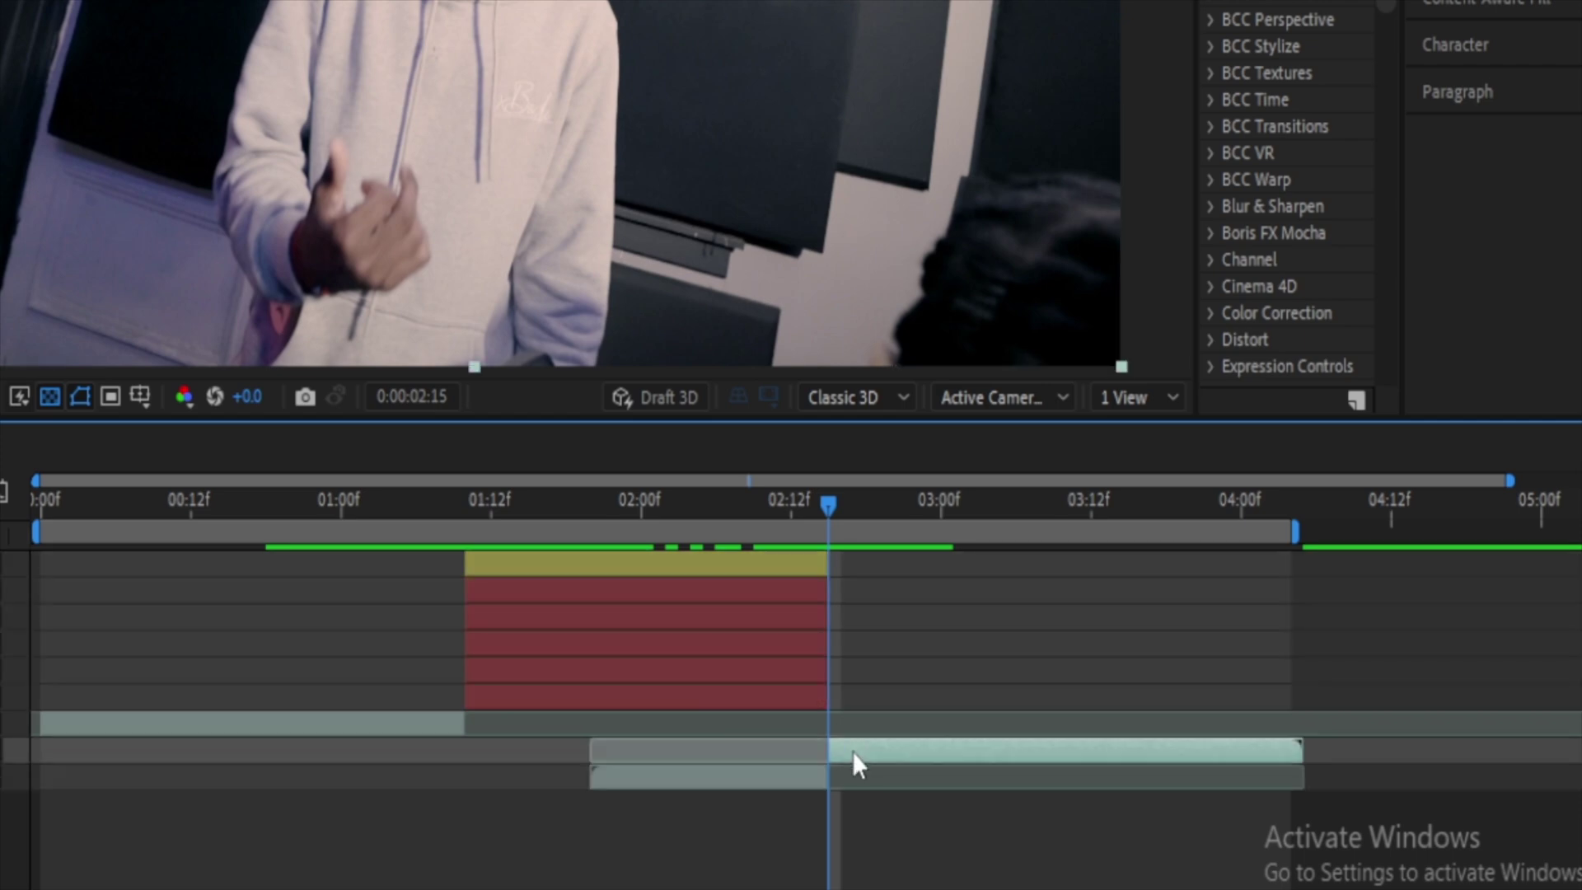
Step: Move the second part of the split clip to the top of the layer stack and label it Orange
key("ctrl+shift+]")
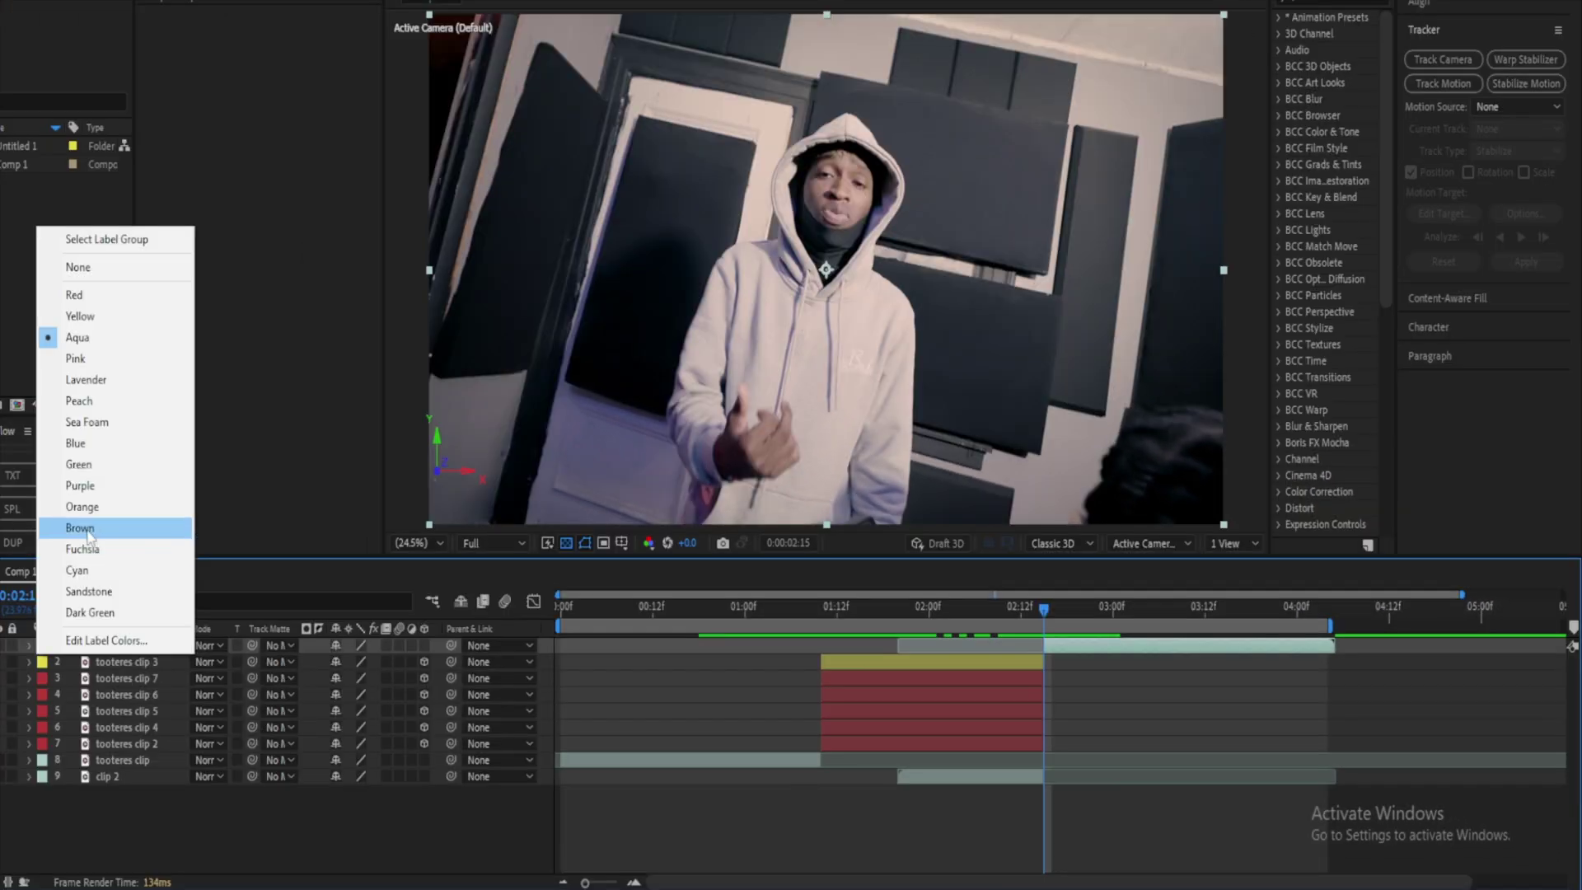
left_click(99, 619)
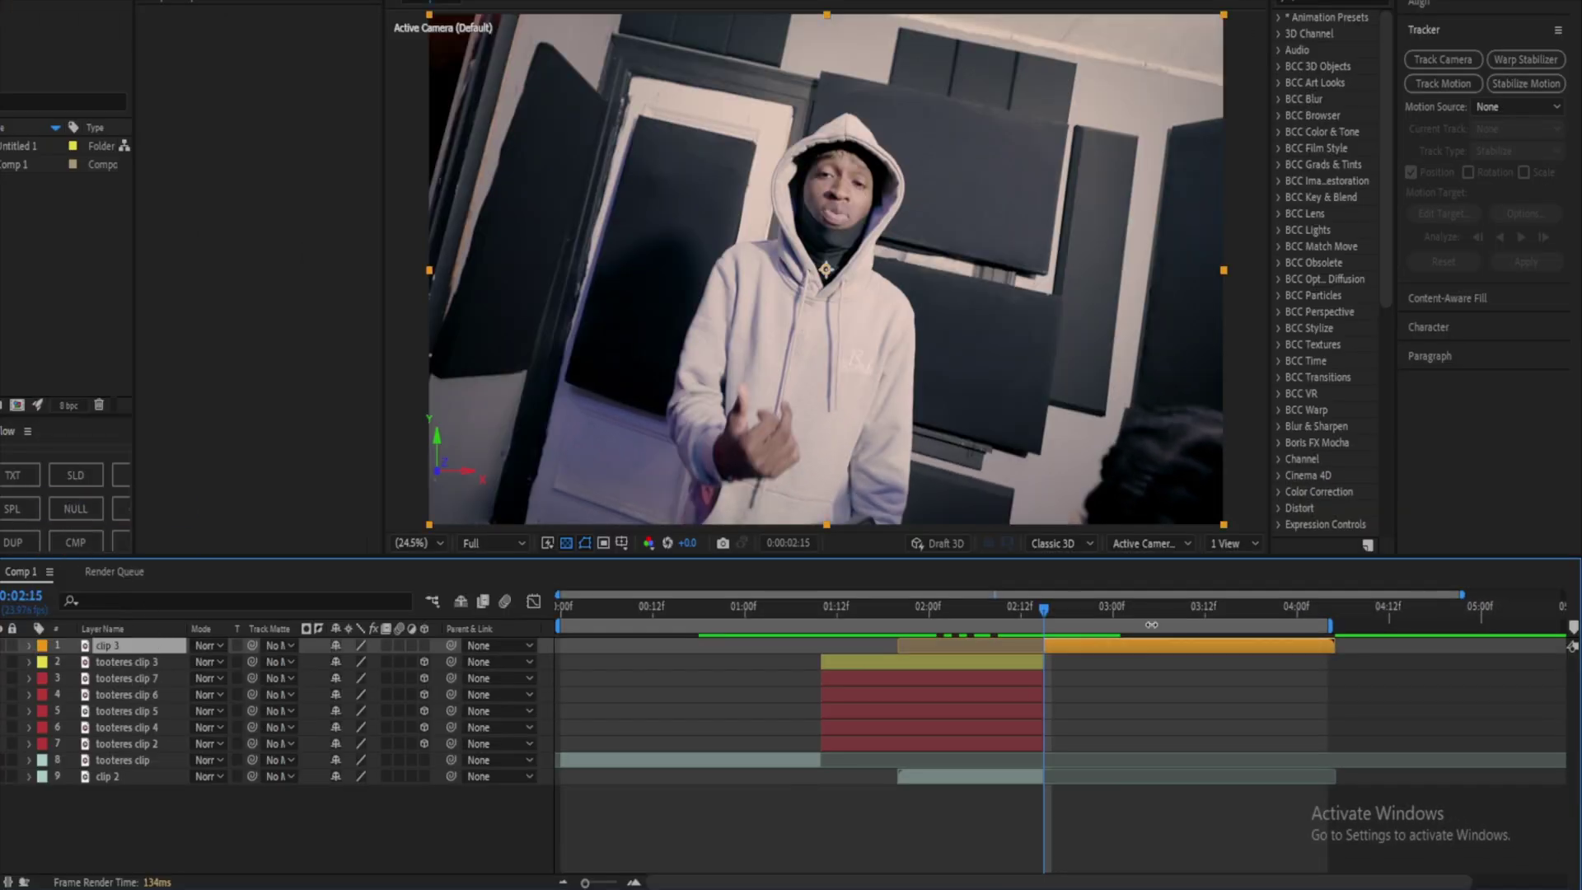
left_click(997, 779)
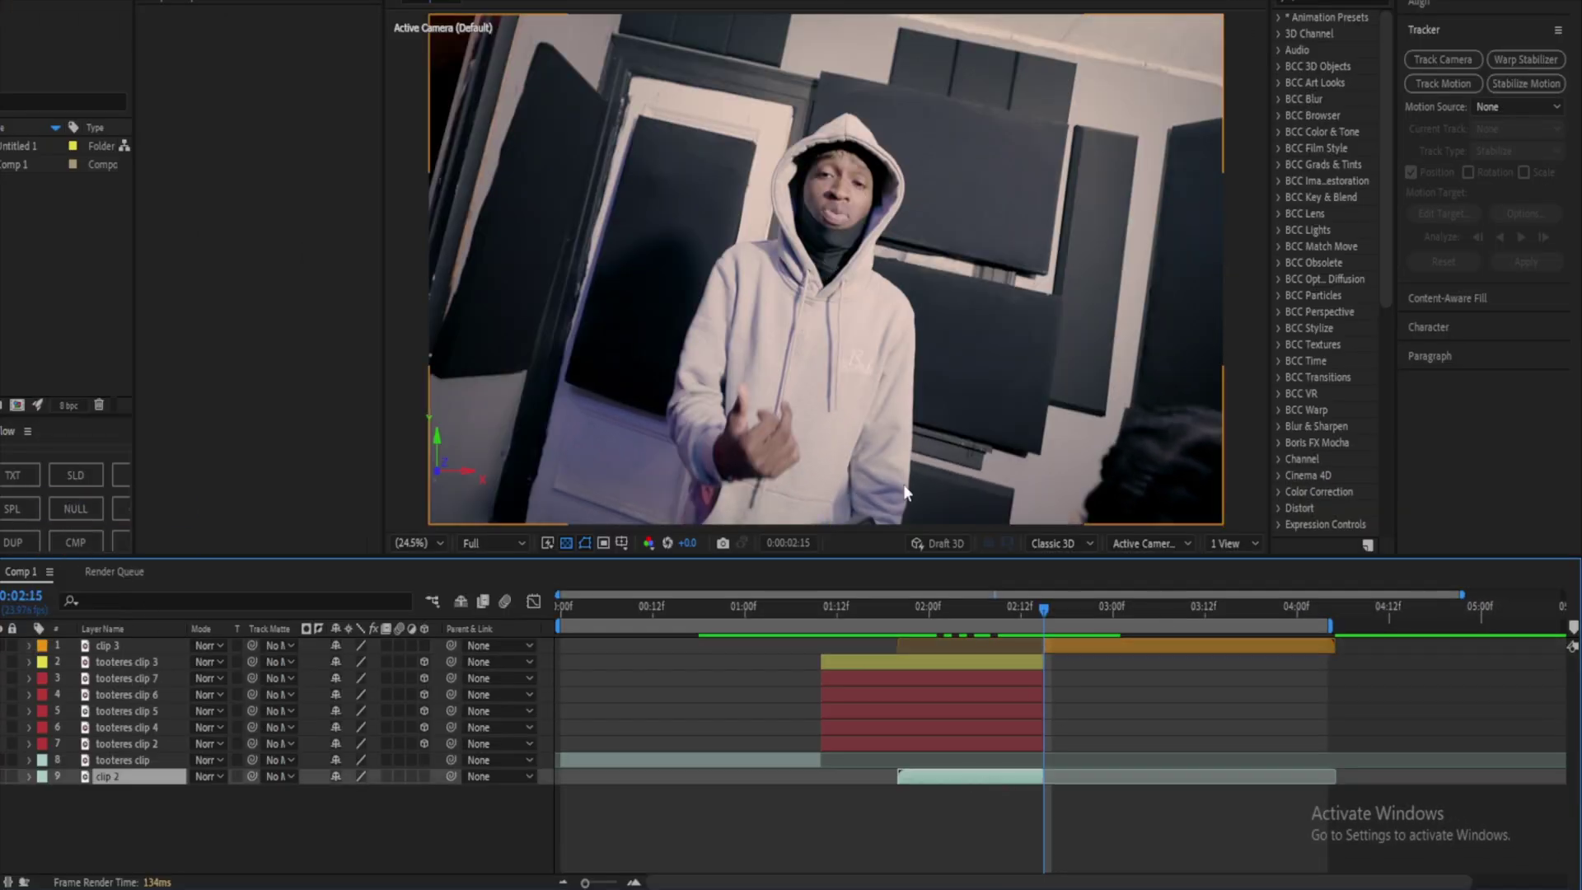
left_click(1022, 608)
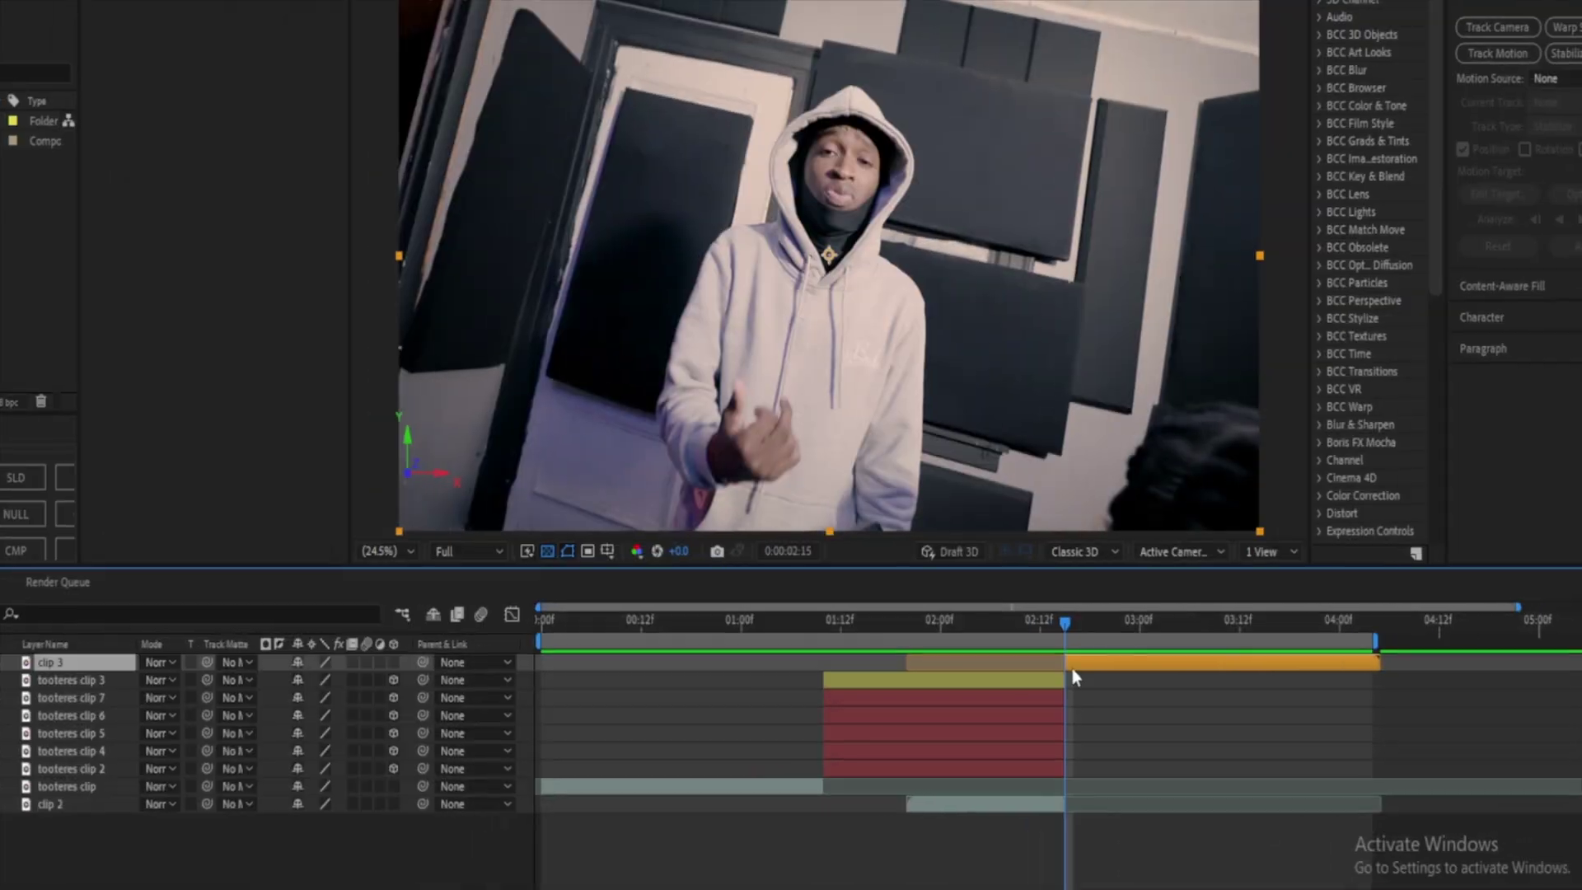
Step: Make the first part of clip 2 a 3D layer and push it back in depth behind all red cut-out layers
left_click(969, 776)
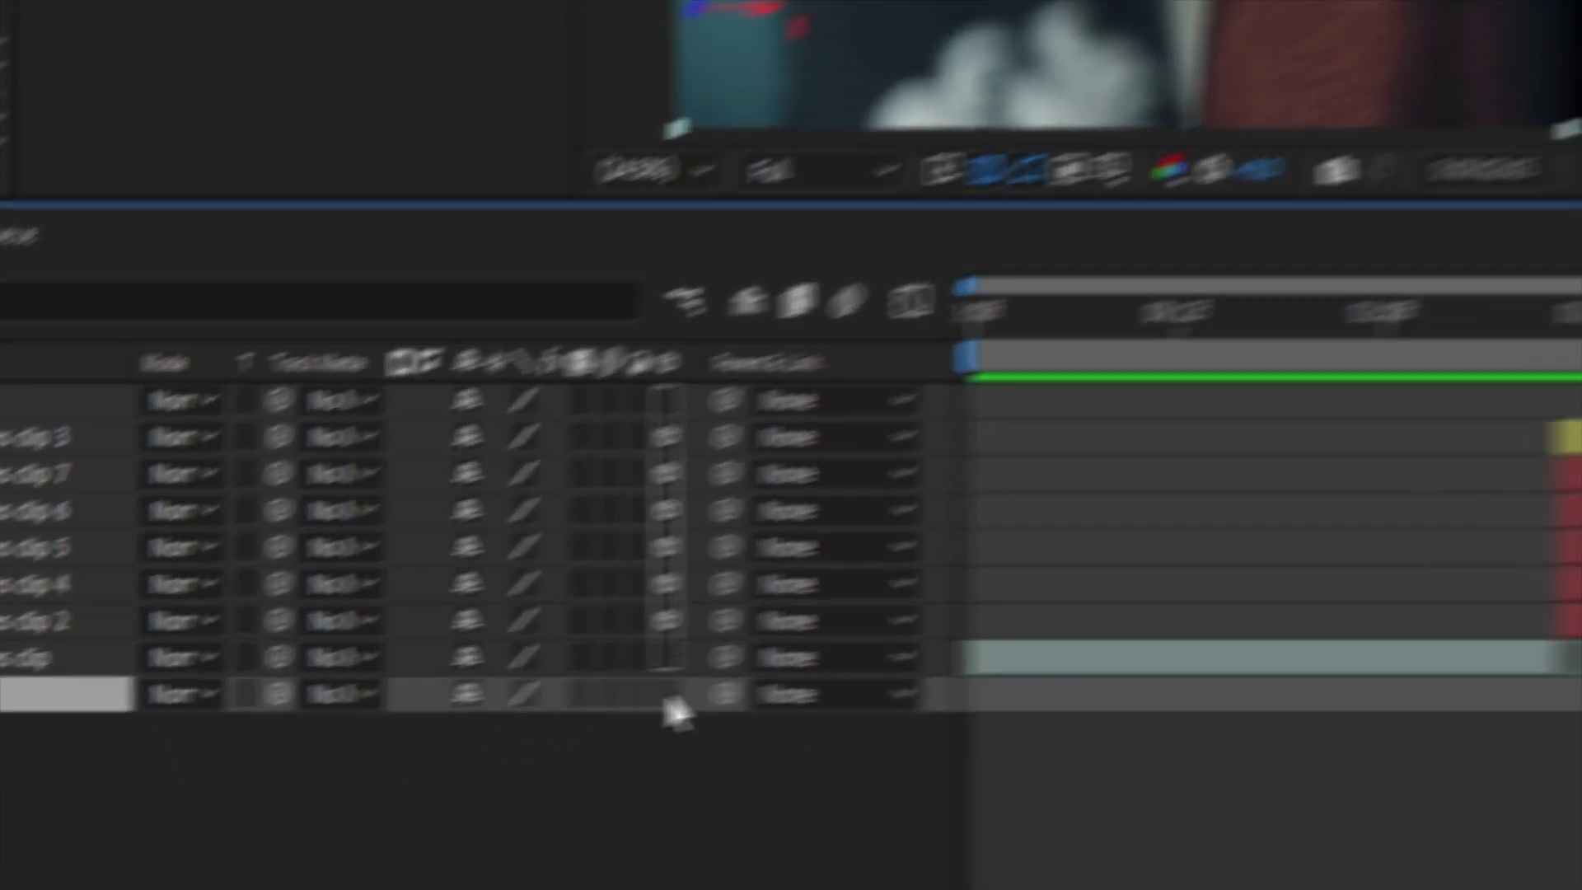
left_click(424, 776)
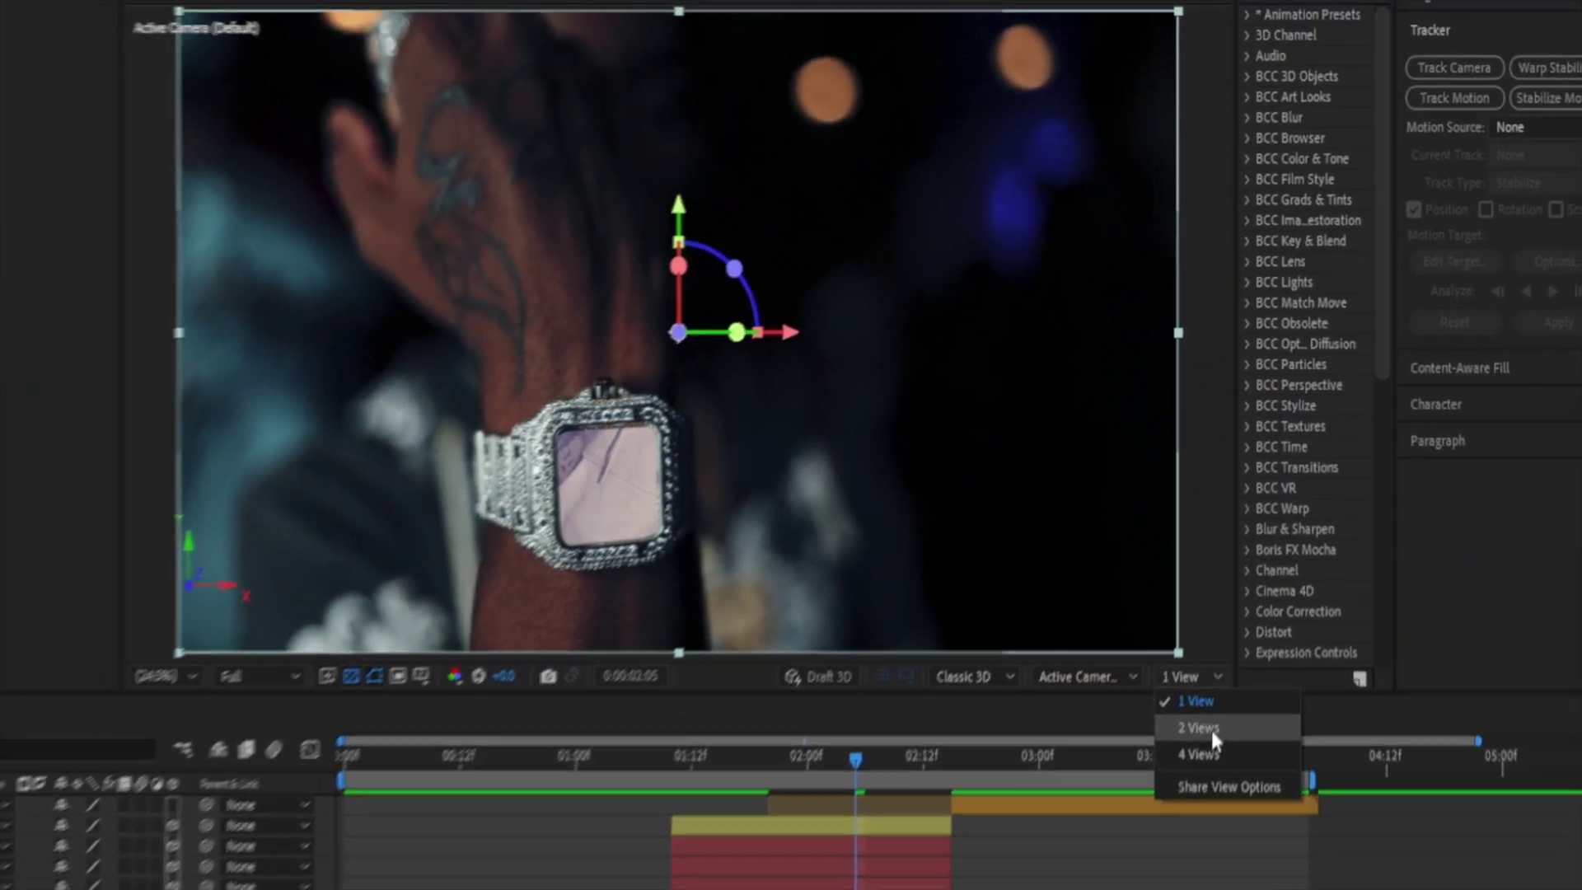
left_click(1190, 757)
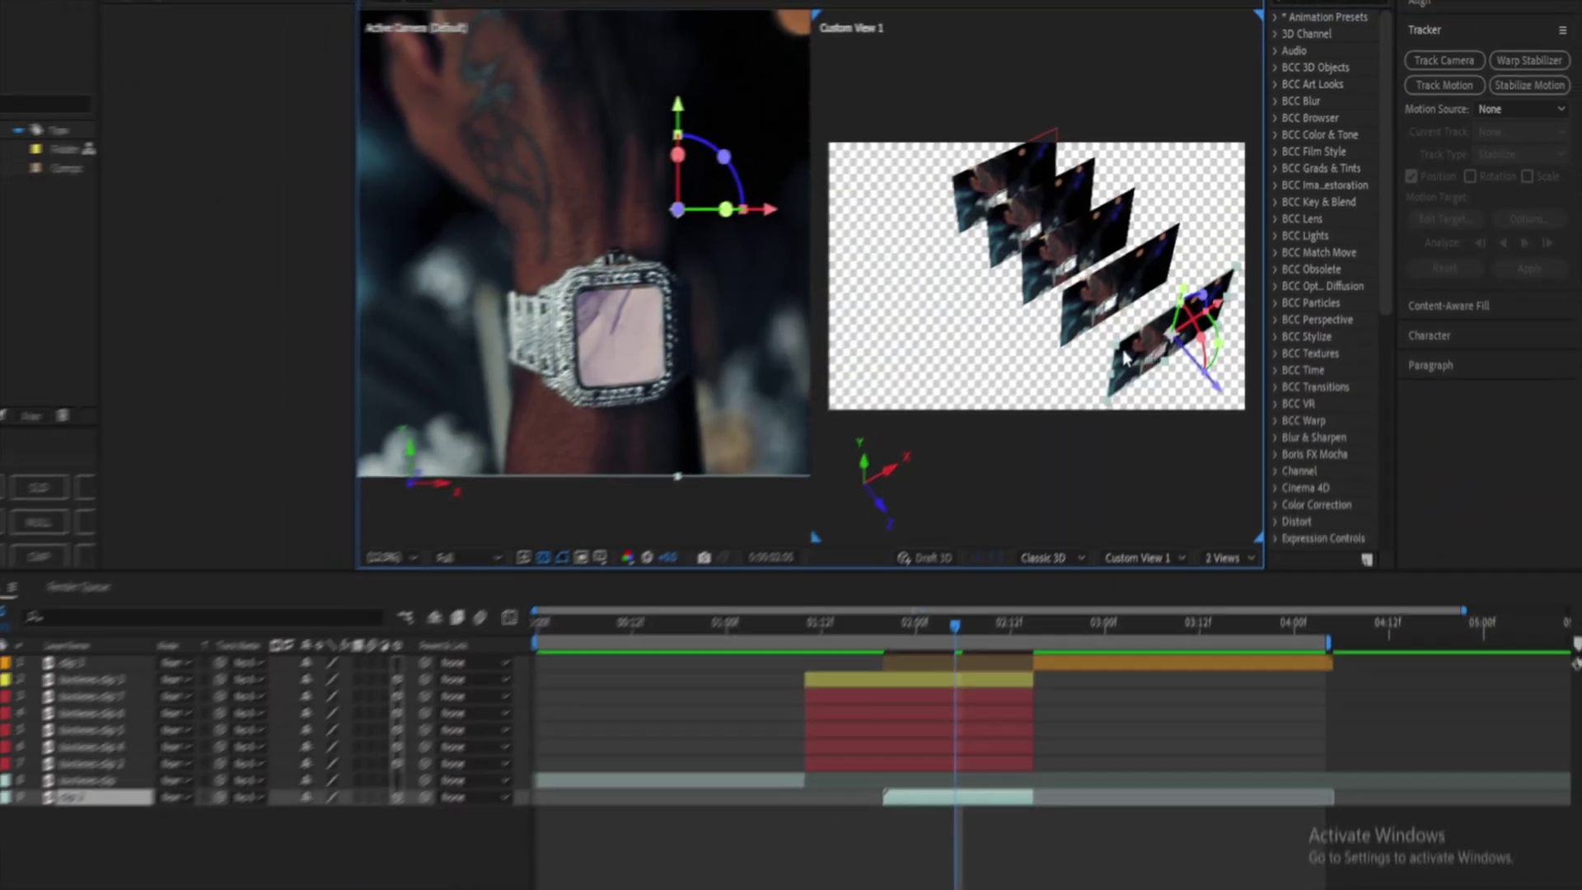
left_click_drag(1213, 372, 1035, 216)
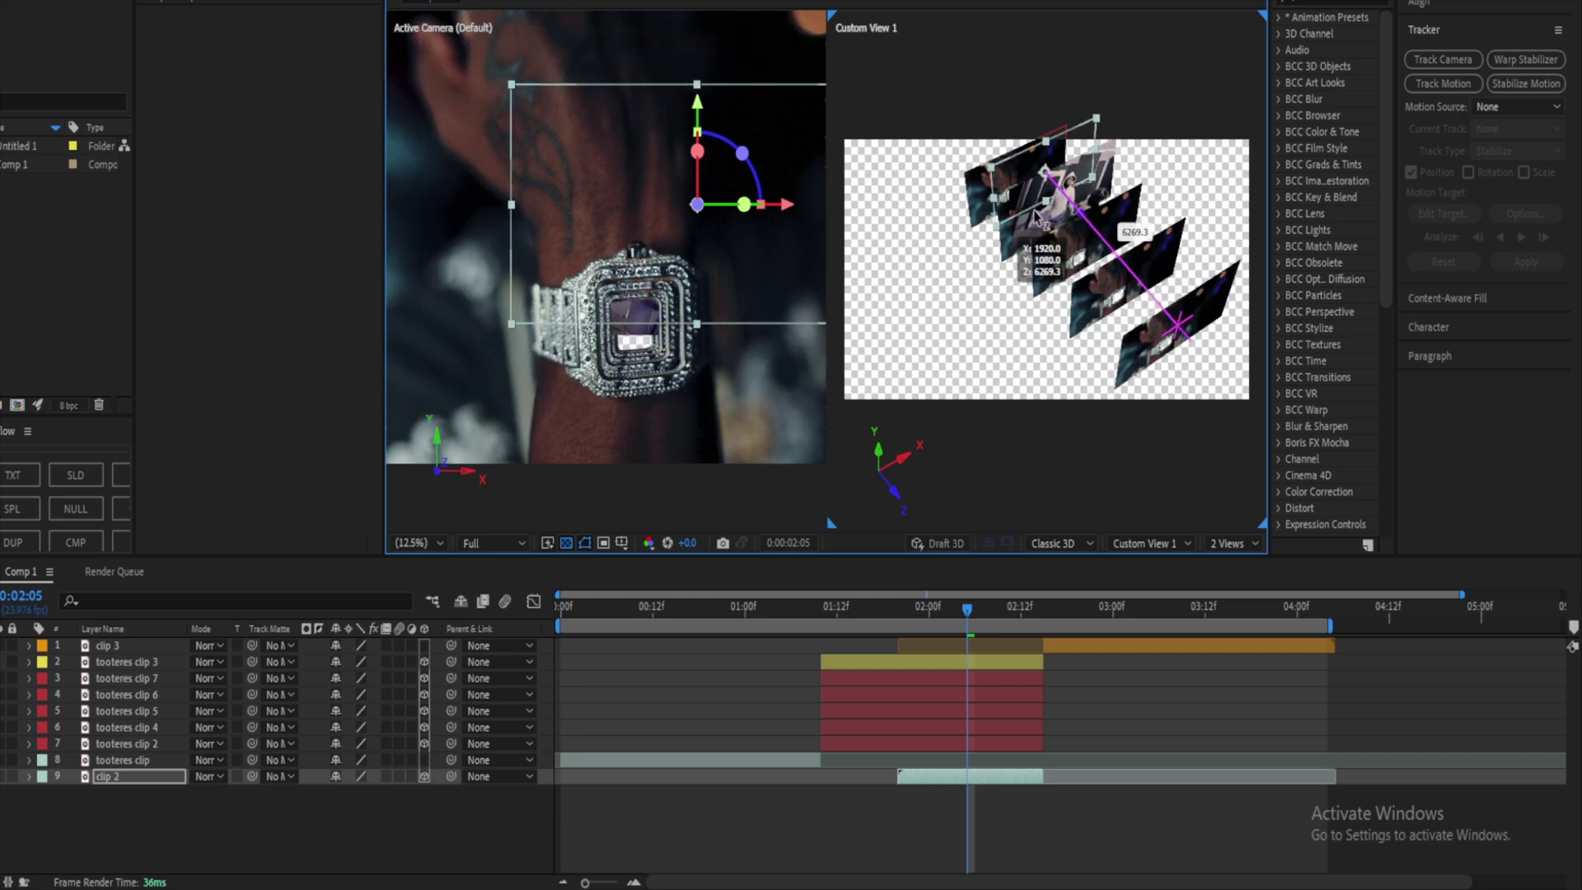
left_click_drag(1009, 187, 987, 160)
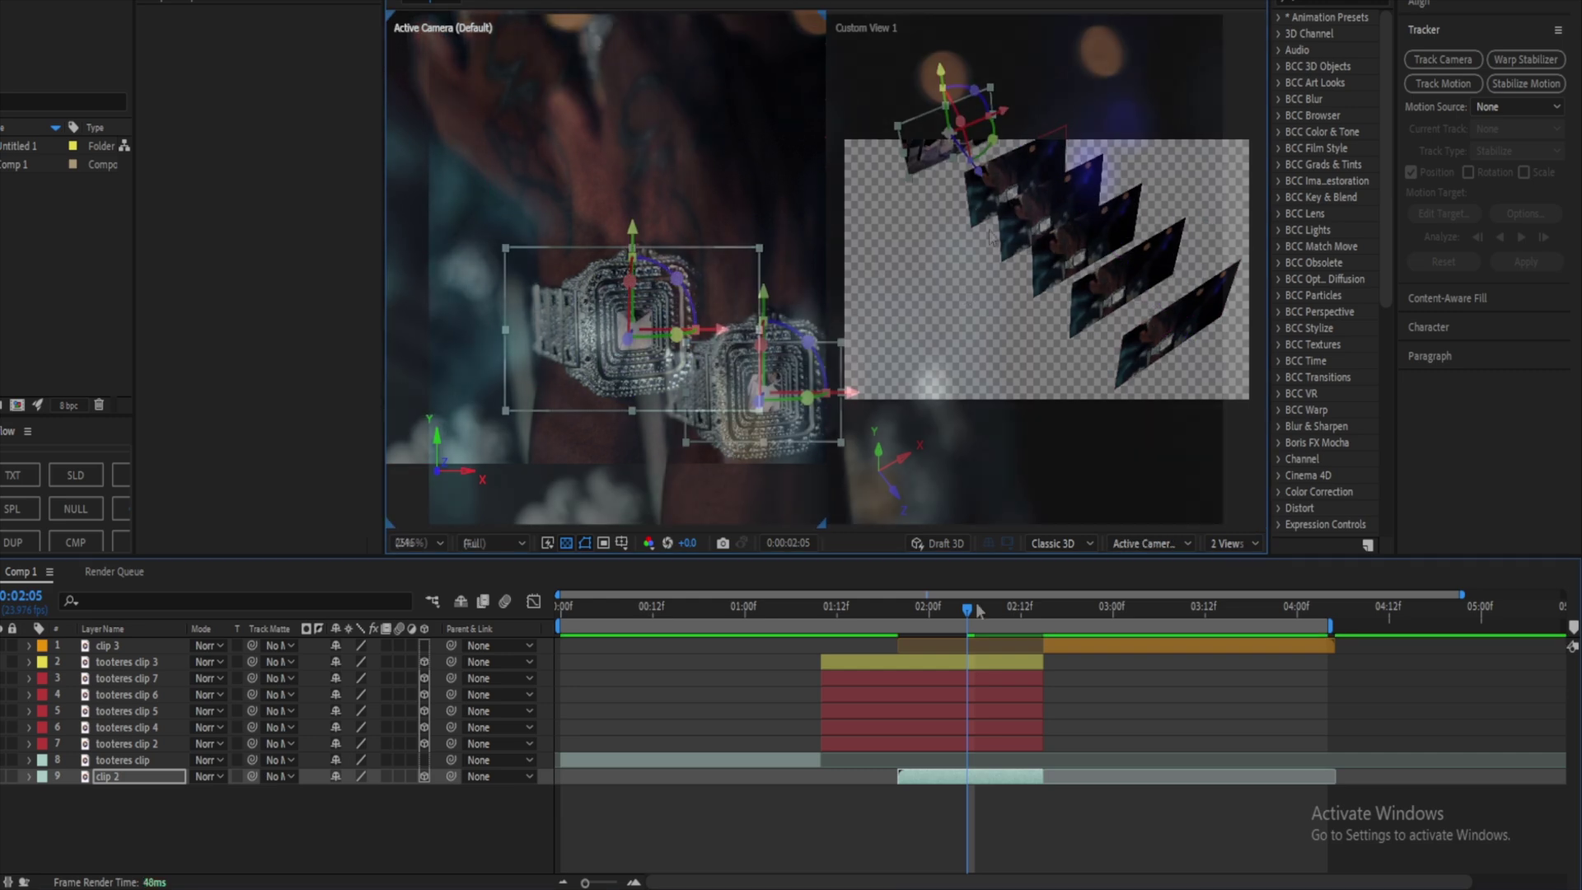
left_click_drag(967, 609, 1021, 608)
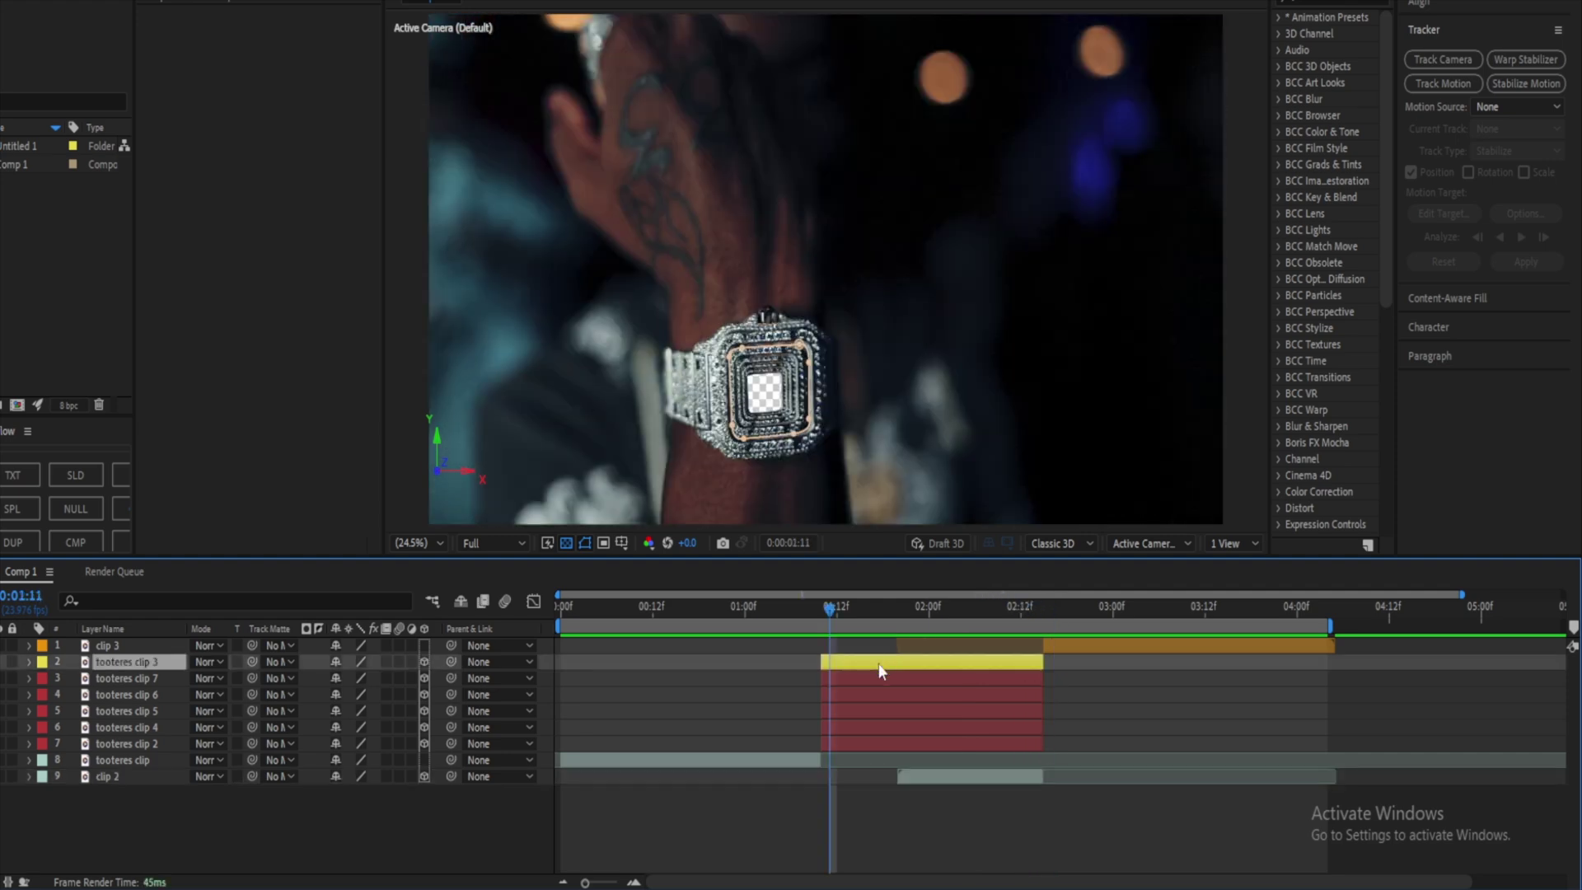
Step: Add a two-node camera with the 50mm preset to the composition
right_click(853, 867)
mouse_move(935, 620)
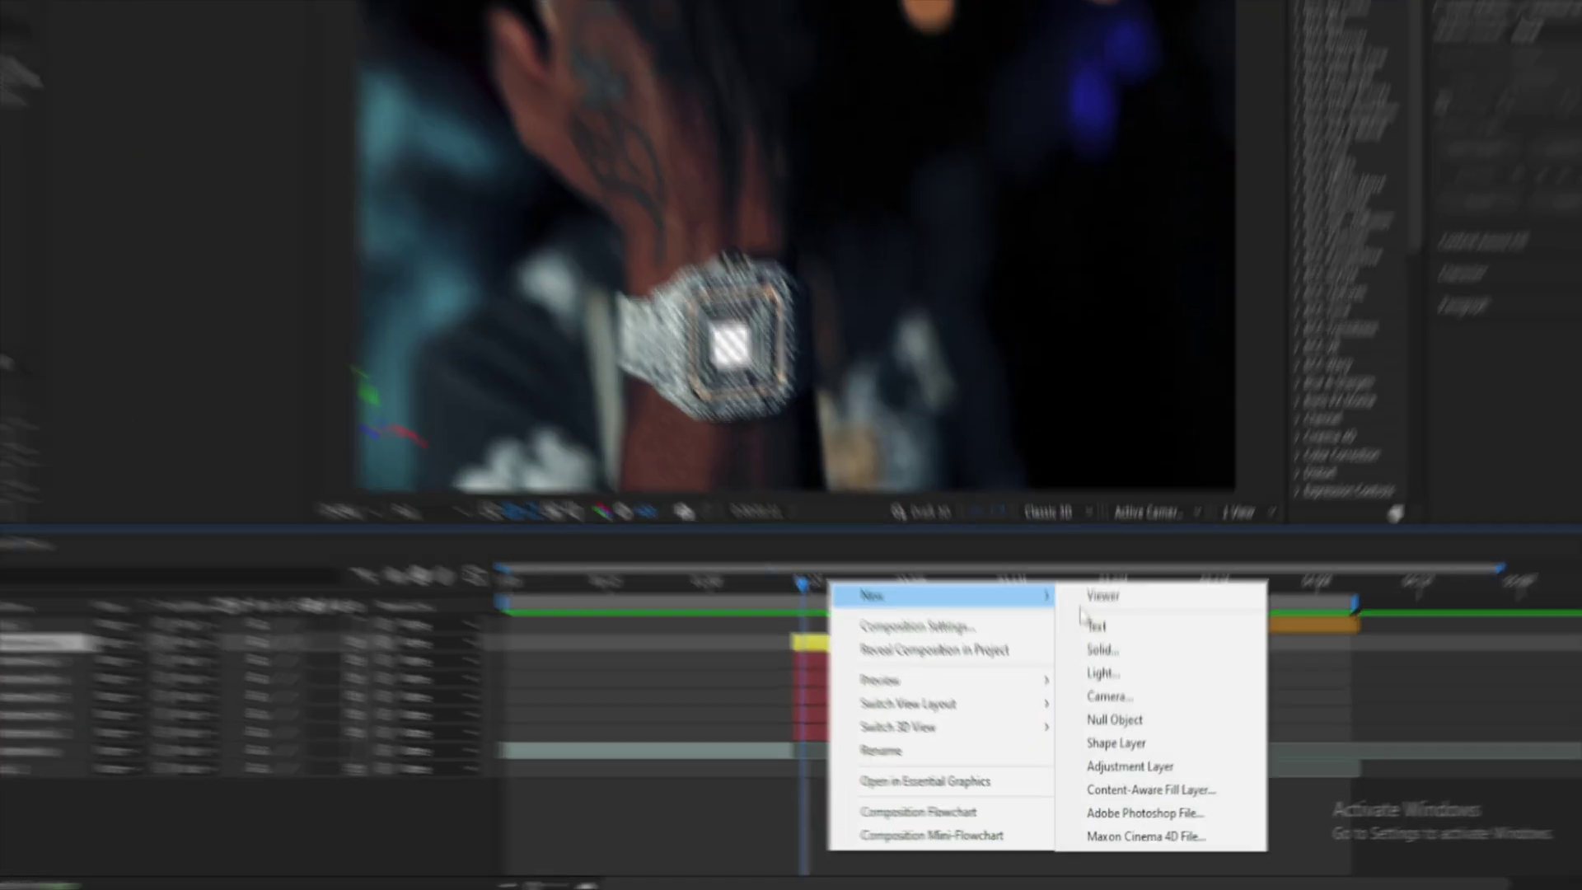
left_click(1110, 716)
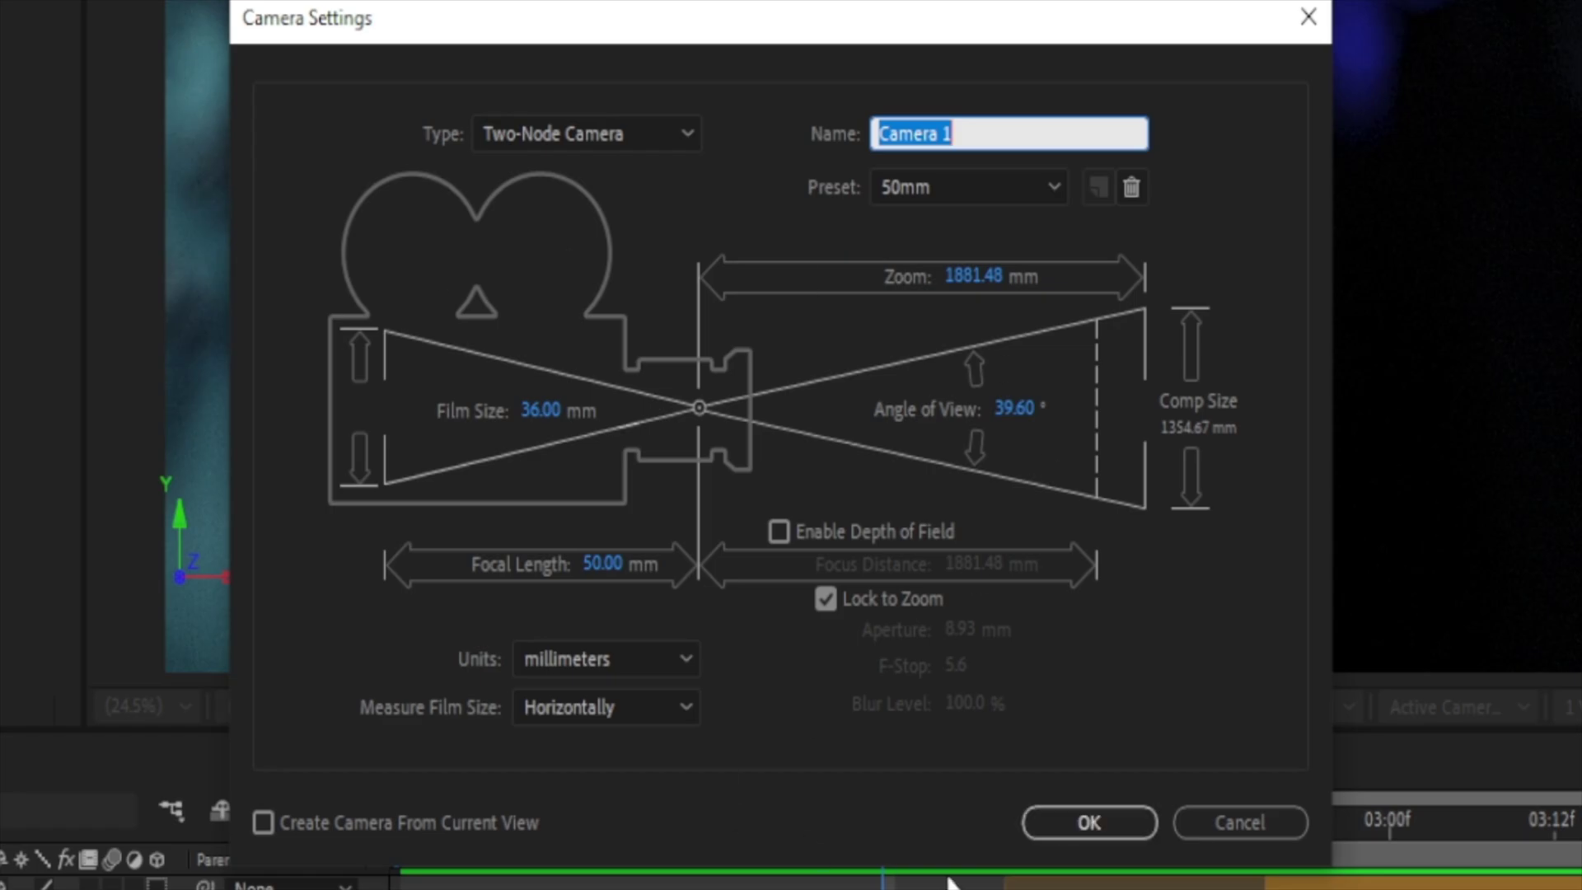
left_click(1082, 824)
Step: Add a null object to the composition
right_click(583, 356)
mouse_move(703, 374)
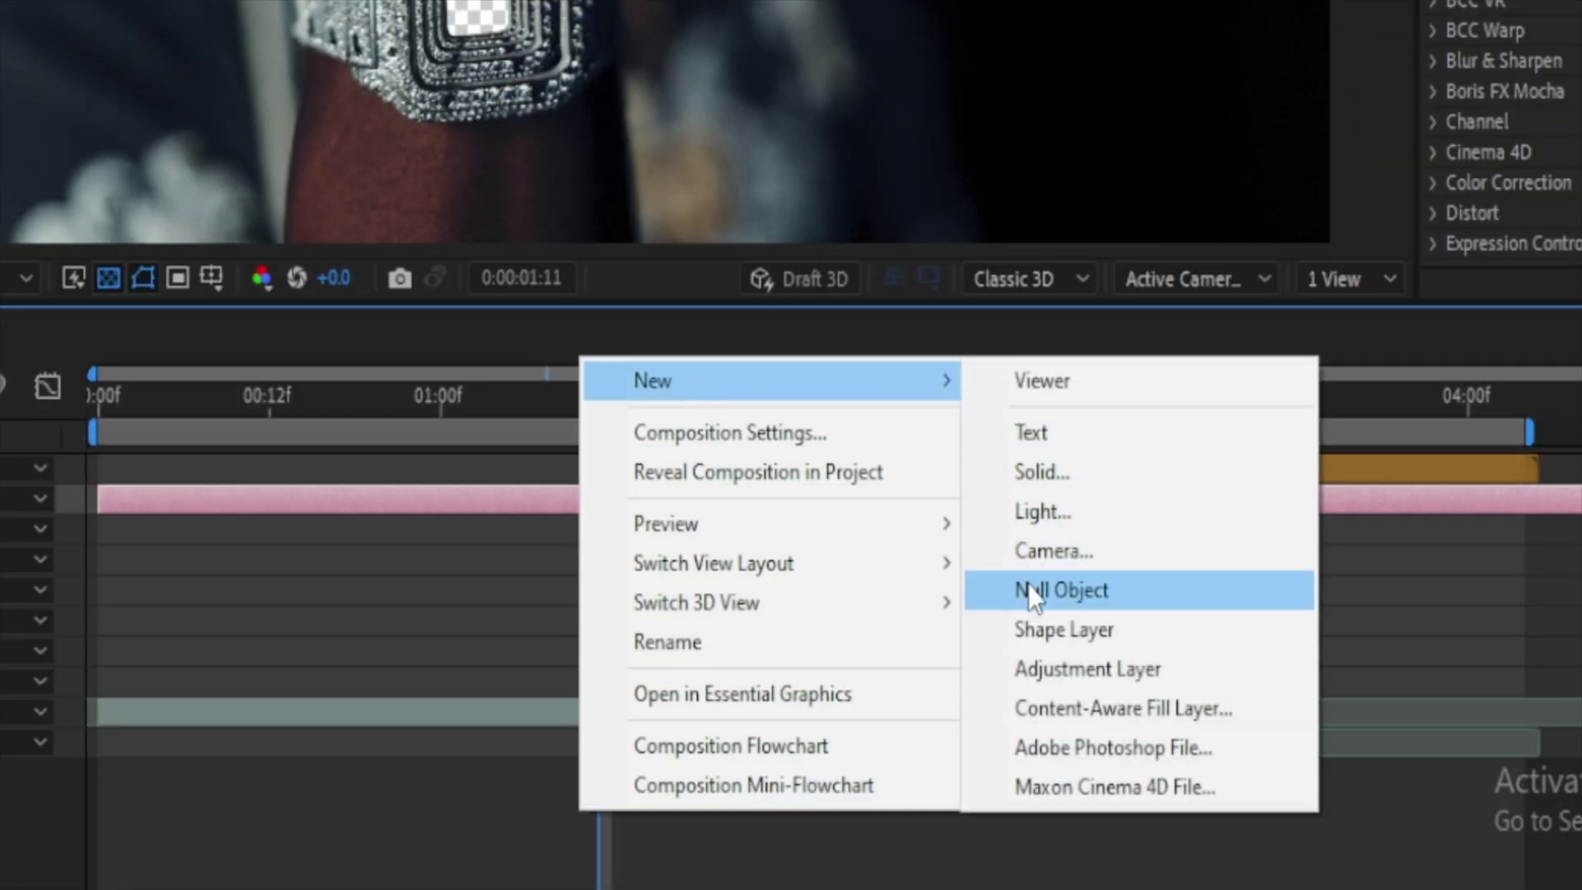
left_click(1026, 583)
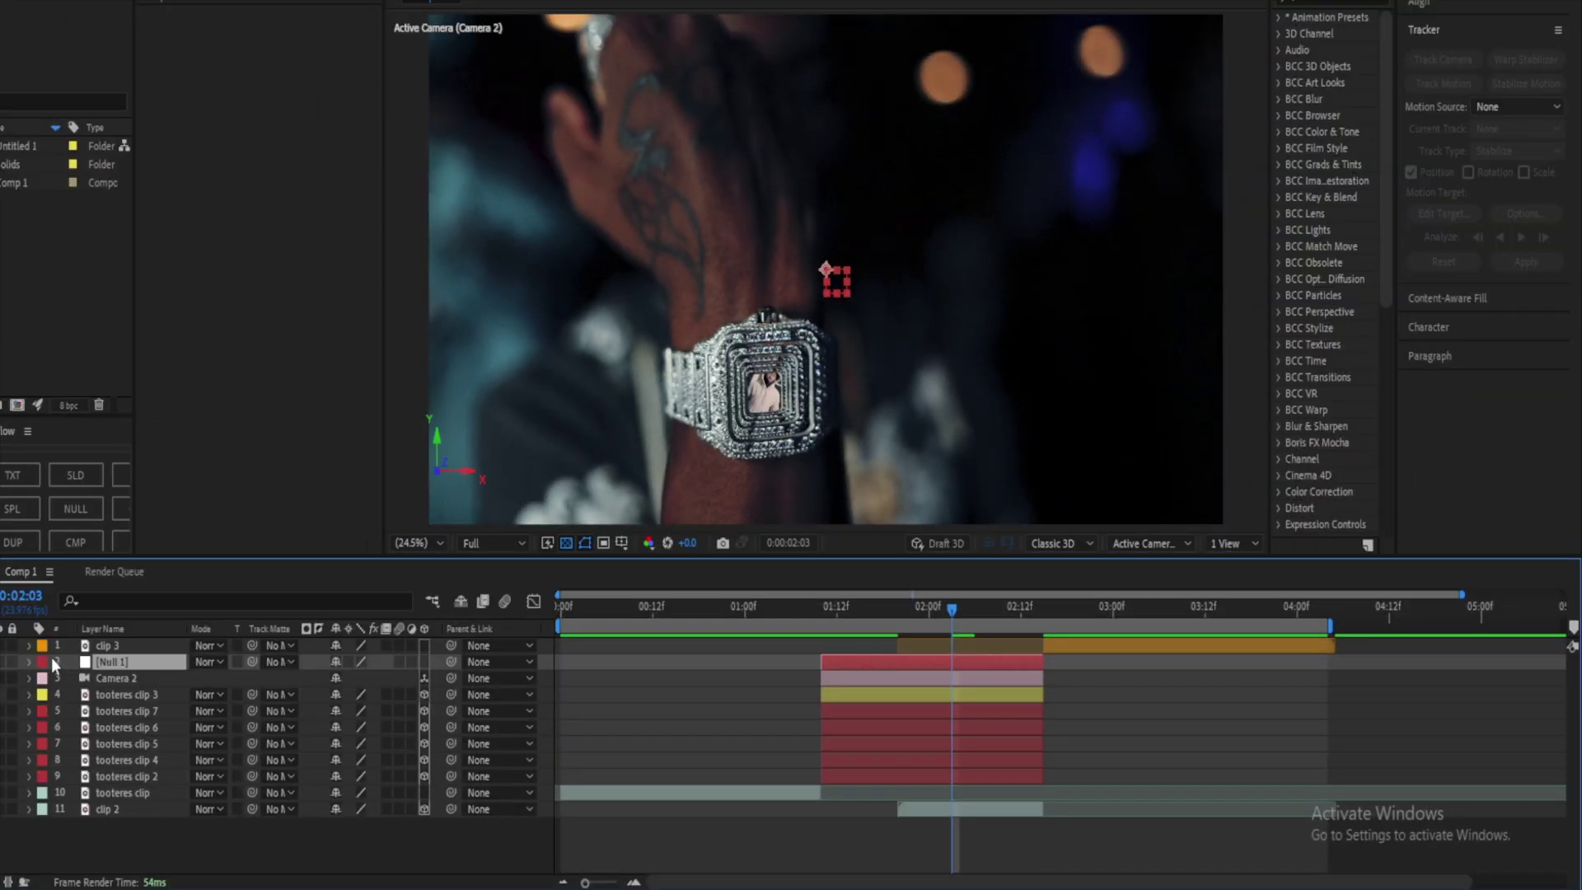
Step: Colour-label the null layer Purple and the camera layer Fuchsia
left_click(53, 662)
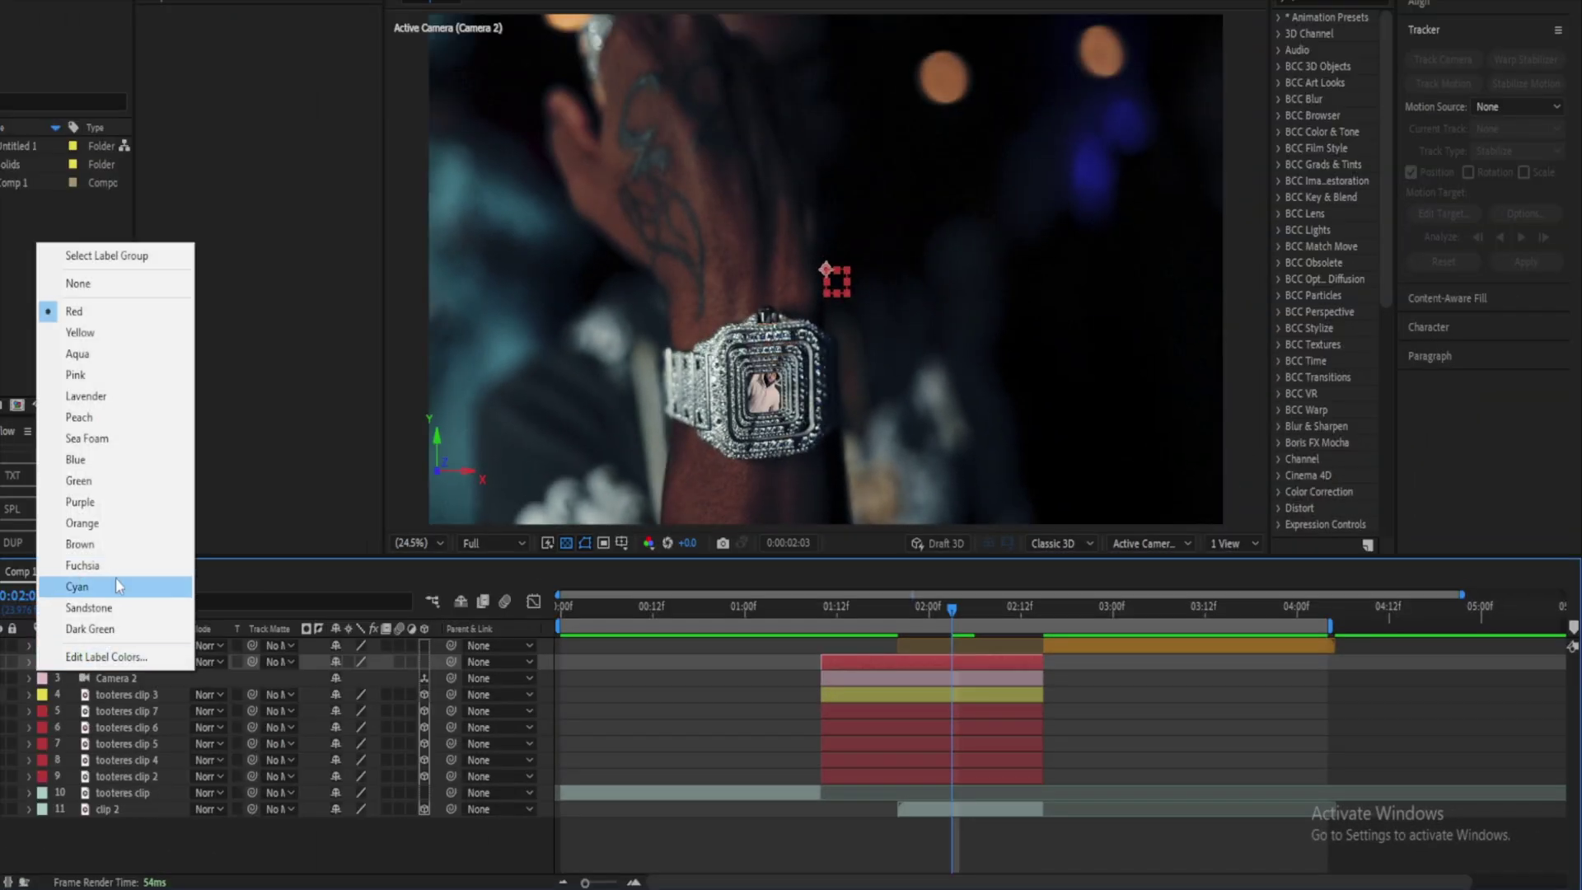
left_click(122, 510)
left_click(999, 681)
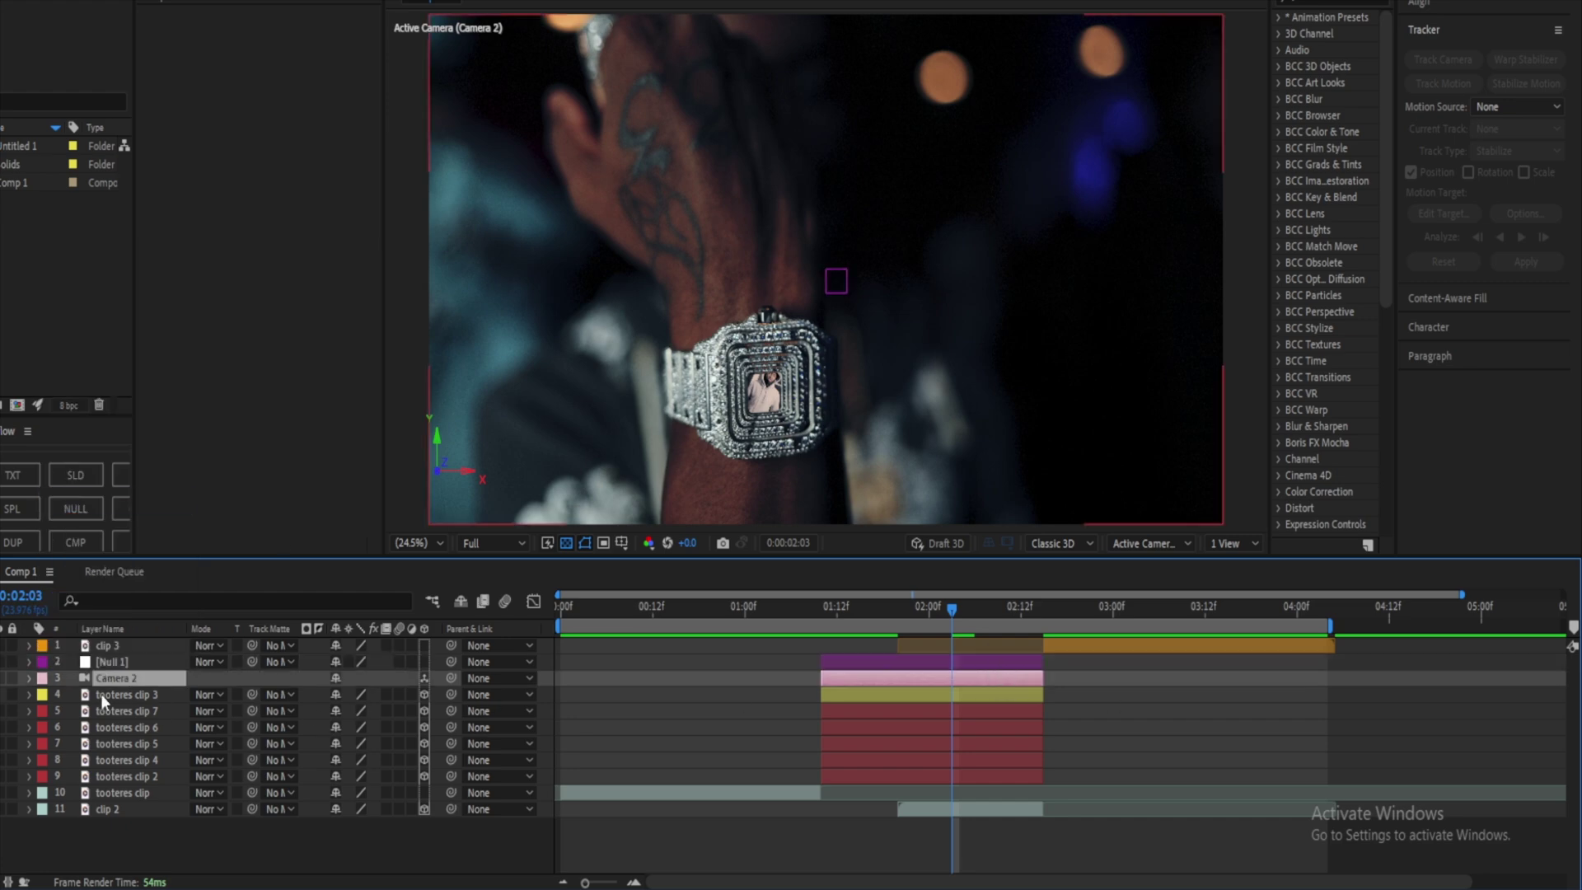
left_click(39, 678)
left_click(106, 604)
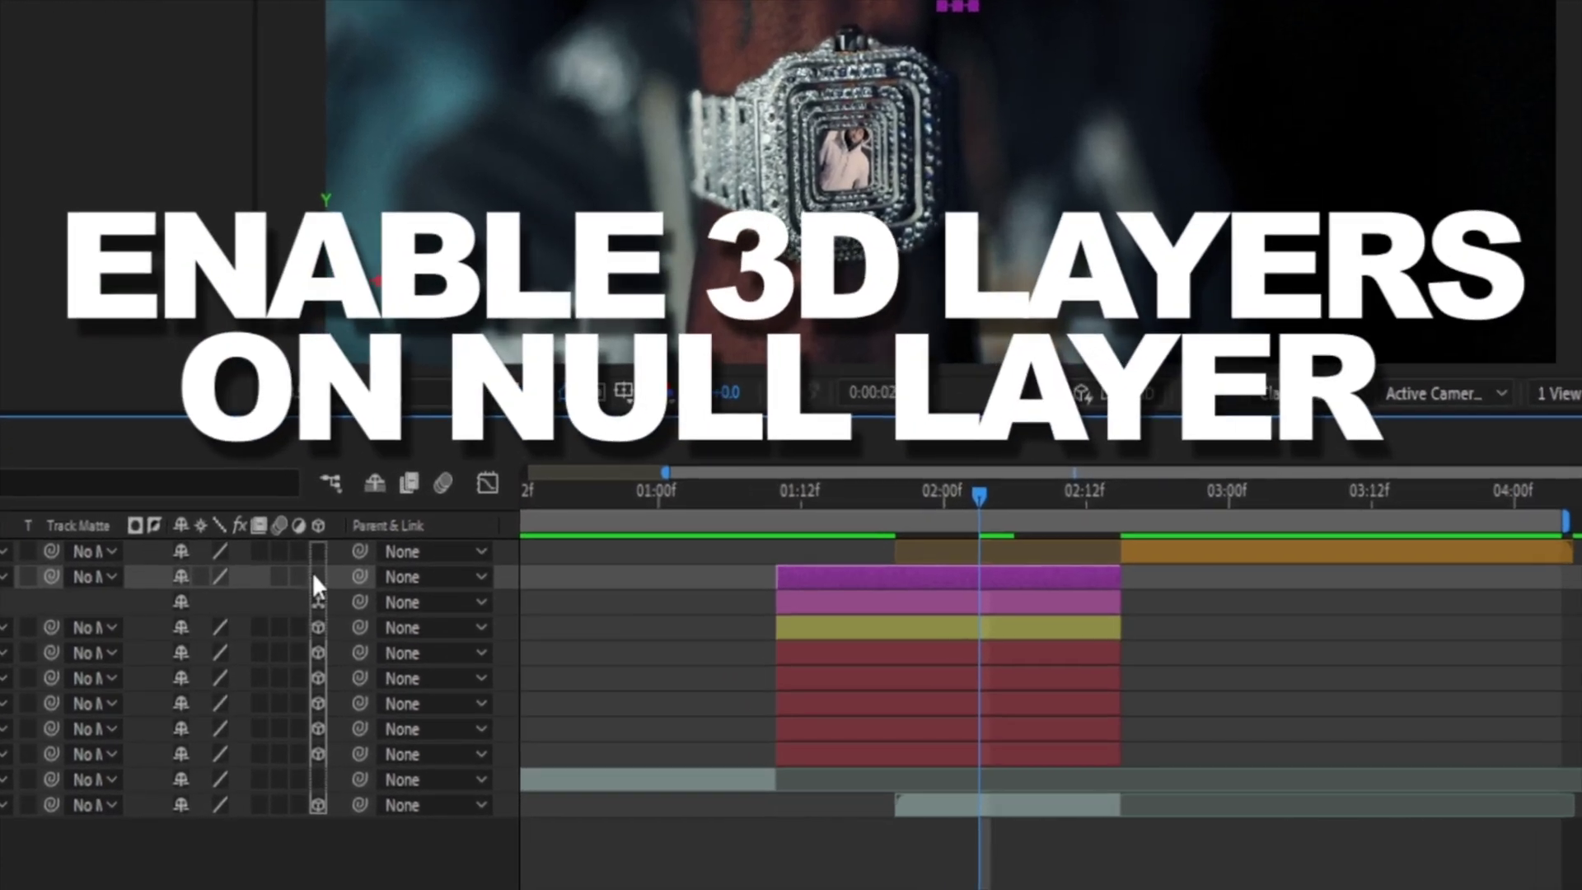
Step: Make the null a 3D layer and parent Camera 2 to it
left_click(328, 585)
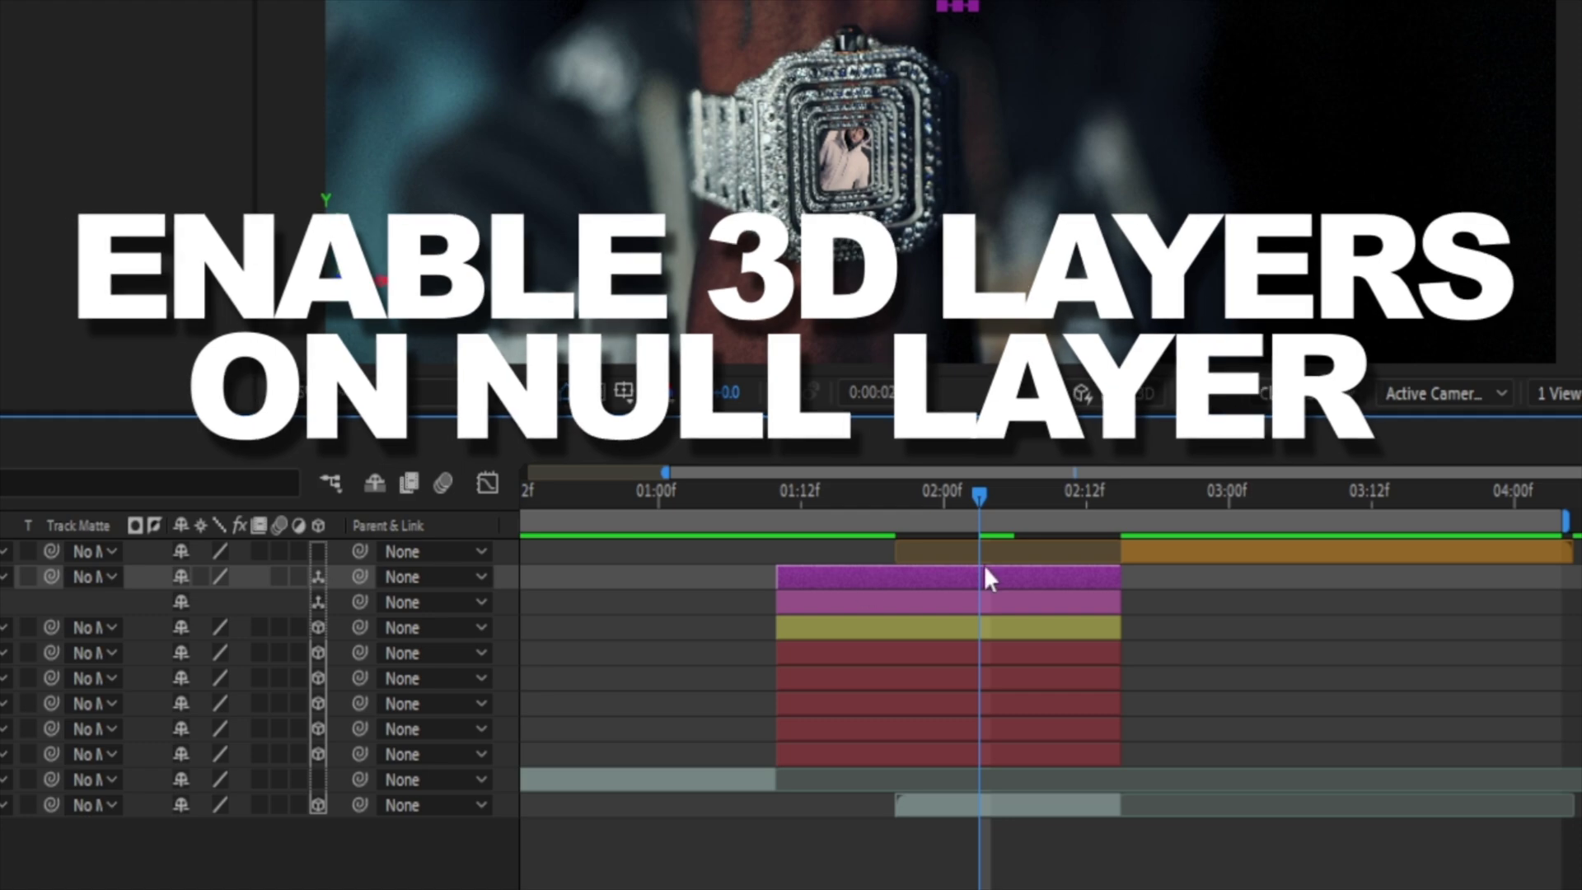
left_click(933, 607)
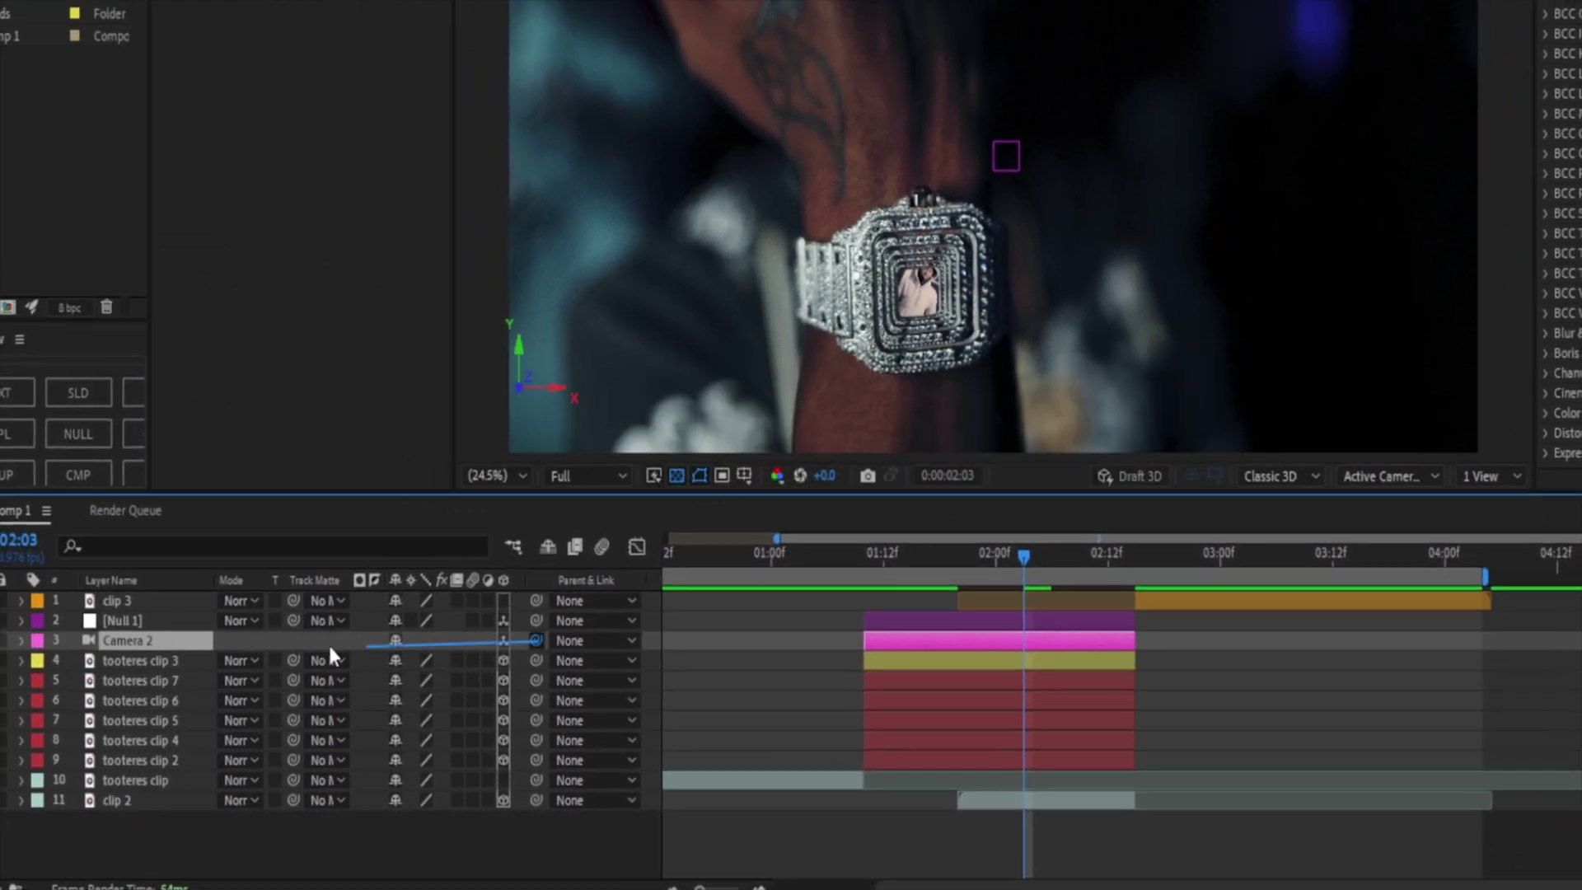
left_click_drag(183, 623, 181, 621)
left_click(1056, 627)
Step: Keyframe the null's Position from 1920, 1080, 0 at 0:00:01:10 to 1229, 2306, 11958 at 0:00:02:14
key("p")
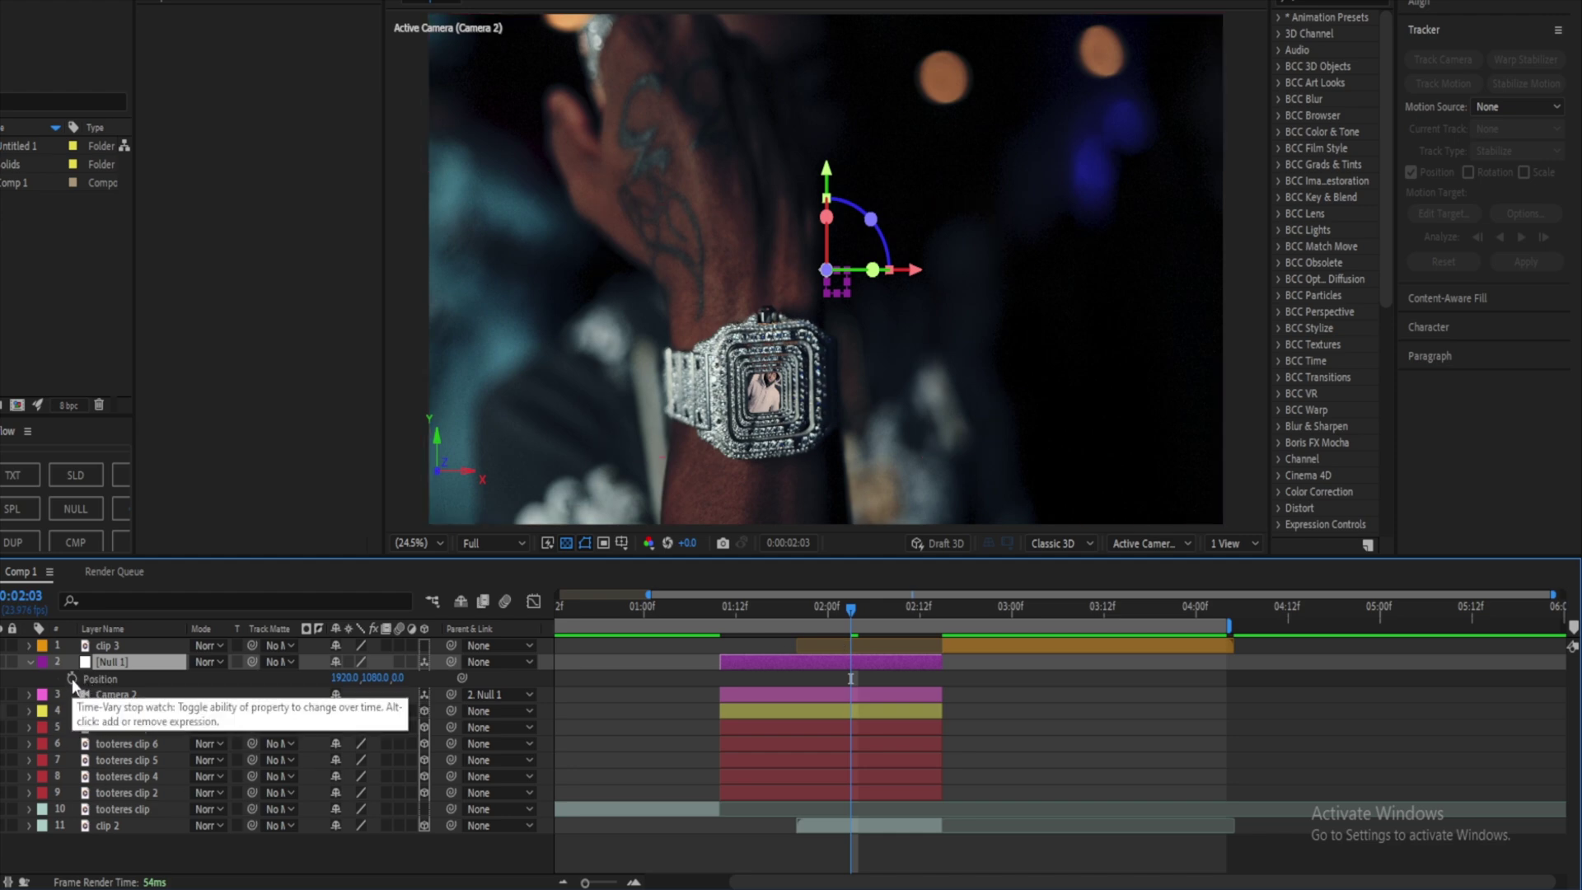
left_click_drag(849, 676, 720, 678)
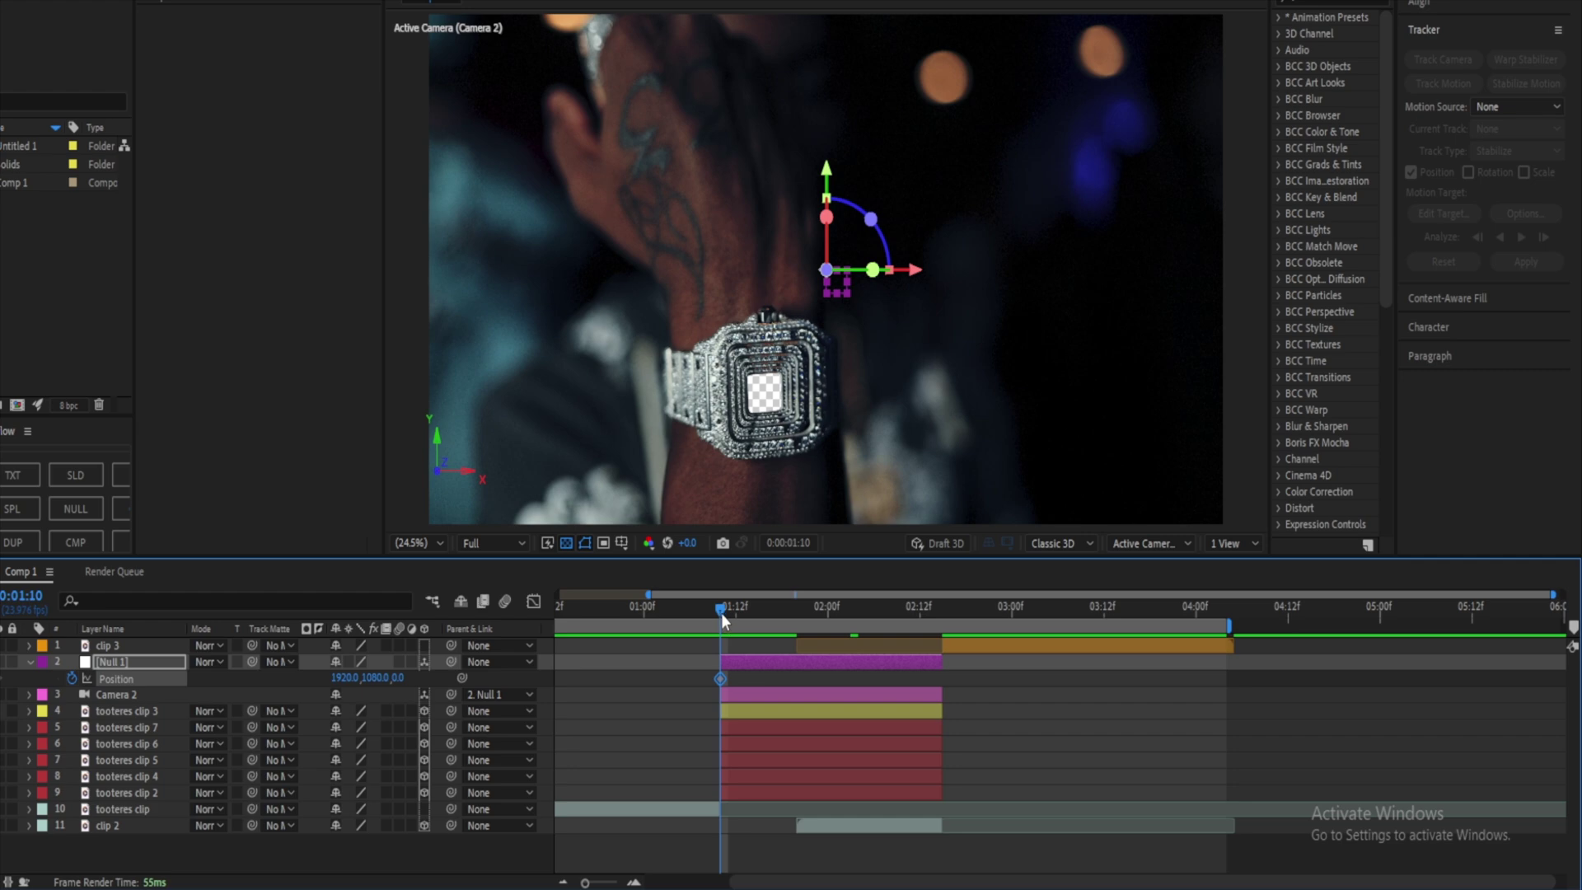
left_click_drag(720, 608, 935, 631)
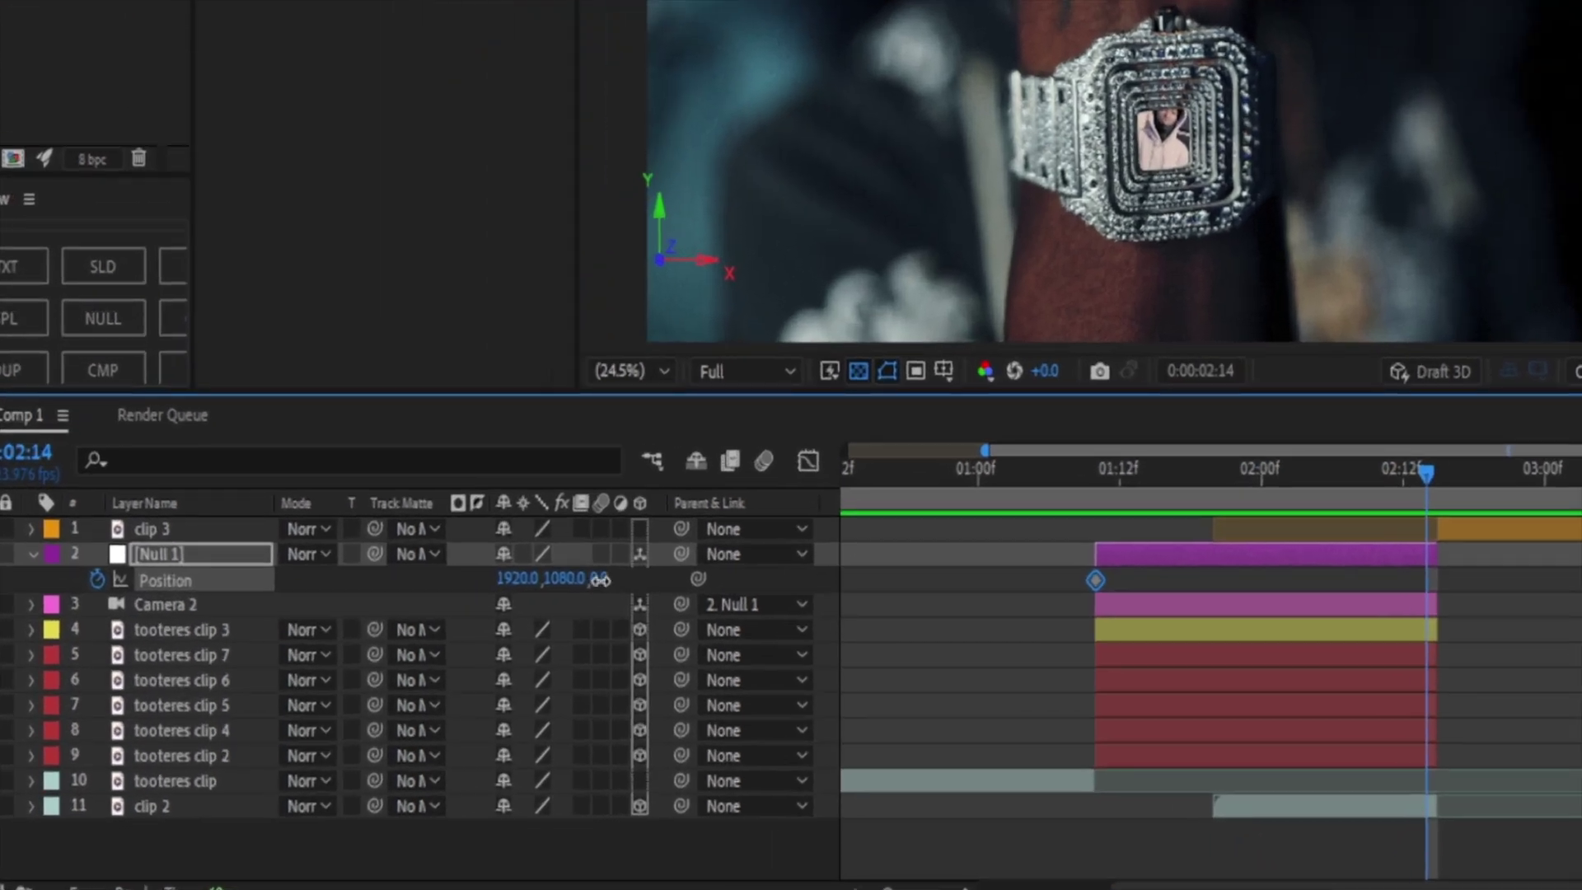
left_click_drag(601, 580, 782, 527)
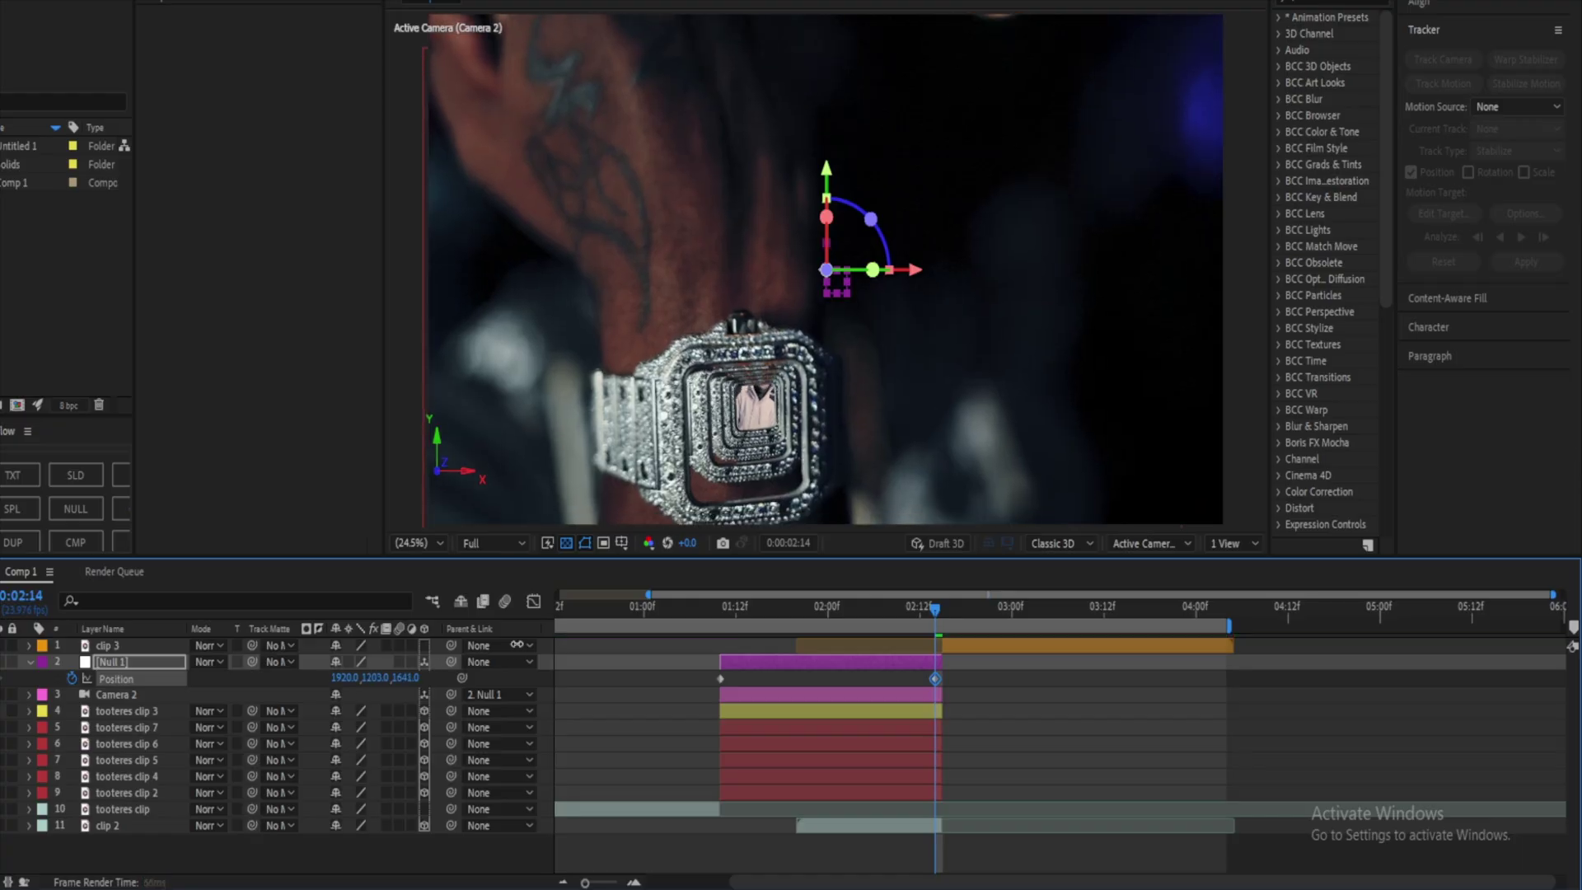
left_click_drag(518, 645, 784, 597)
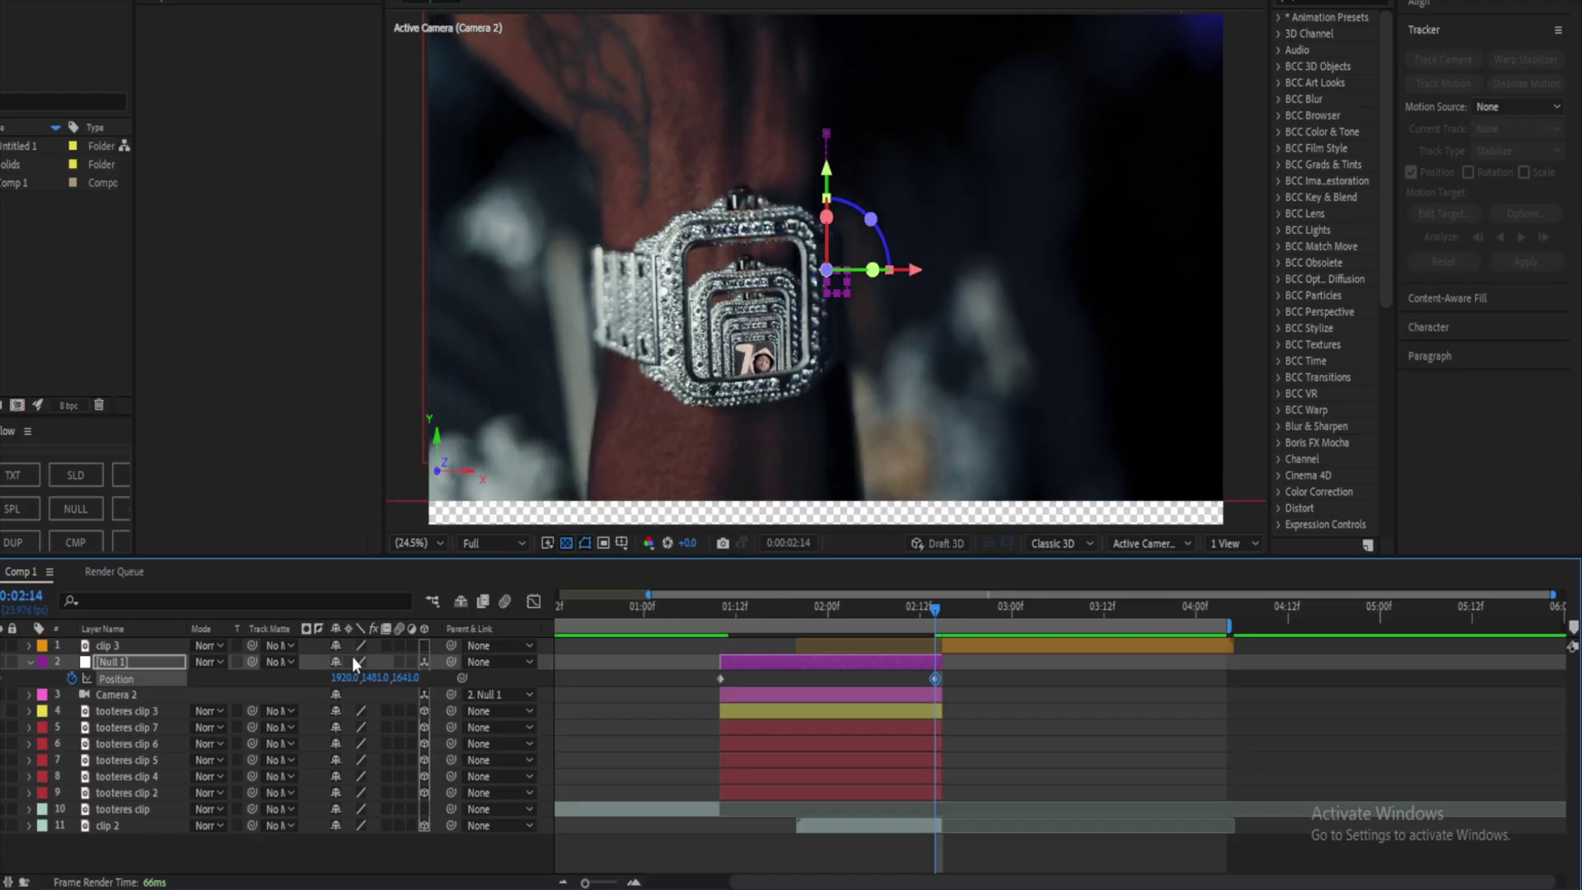
left_click_drag(405, 677, 486, 802)
left_click_drag(371, 688, 771, 672)
Step: Reposition the clip 2 layer to 1210.6, 2306.4, 12904.5 so it fills the frame at 0:00:02:14
left_click(882, 828)
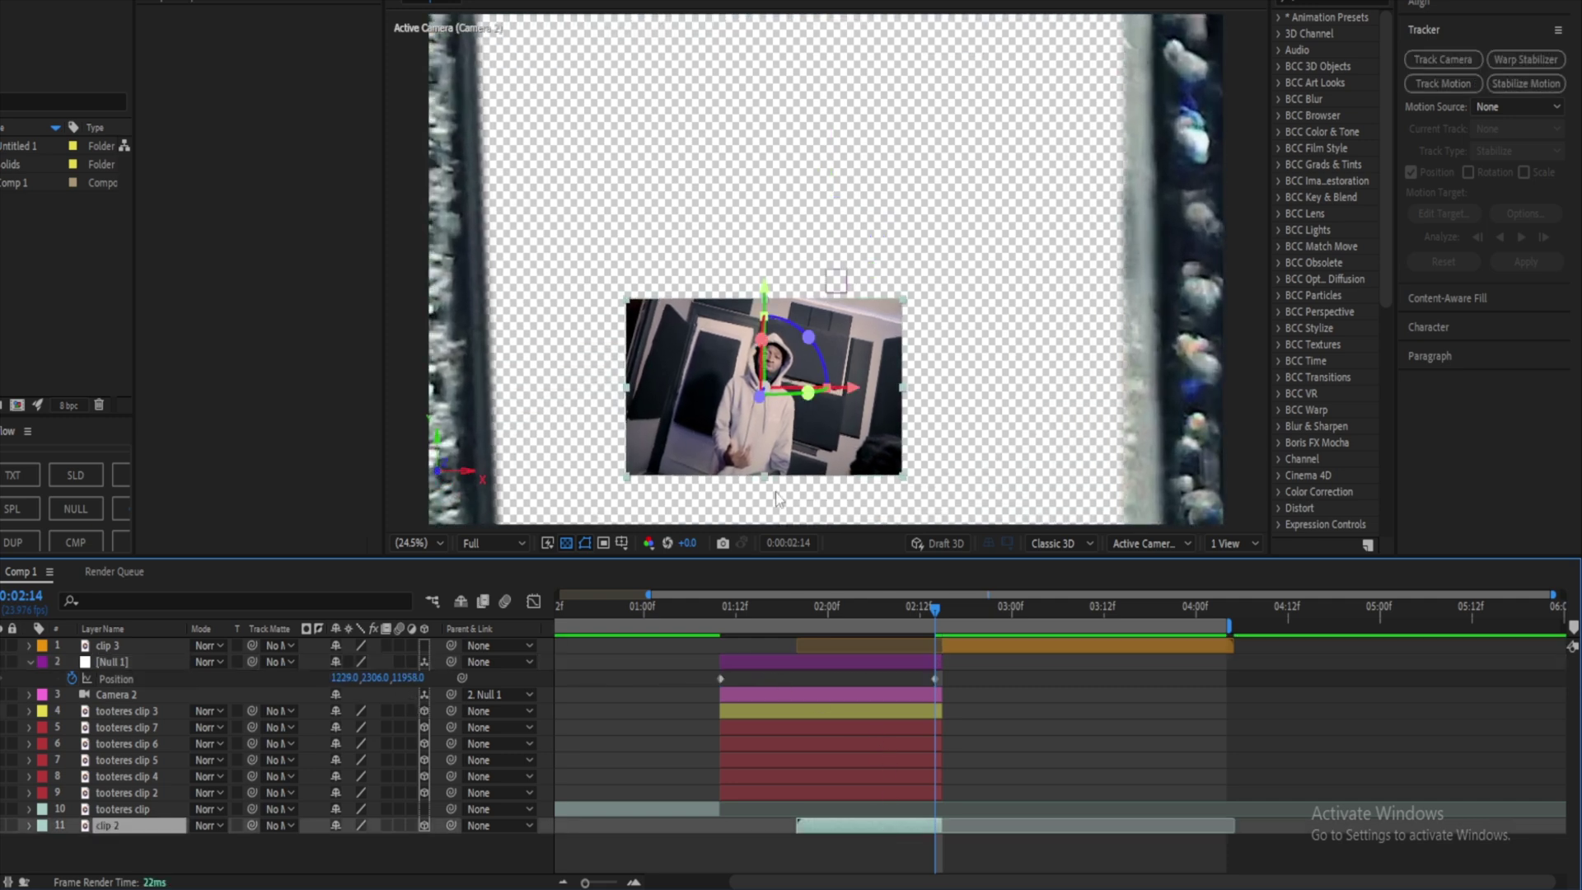
left_click_drag(748, 408, 667, 136)
left_click_drag(407, 842, 11, 864)
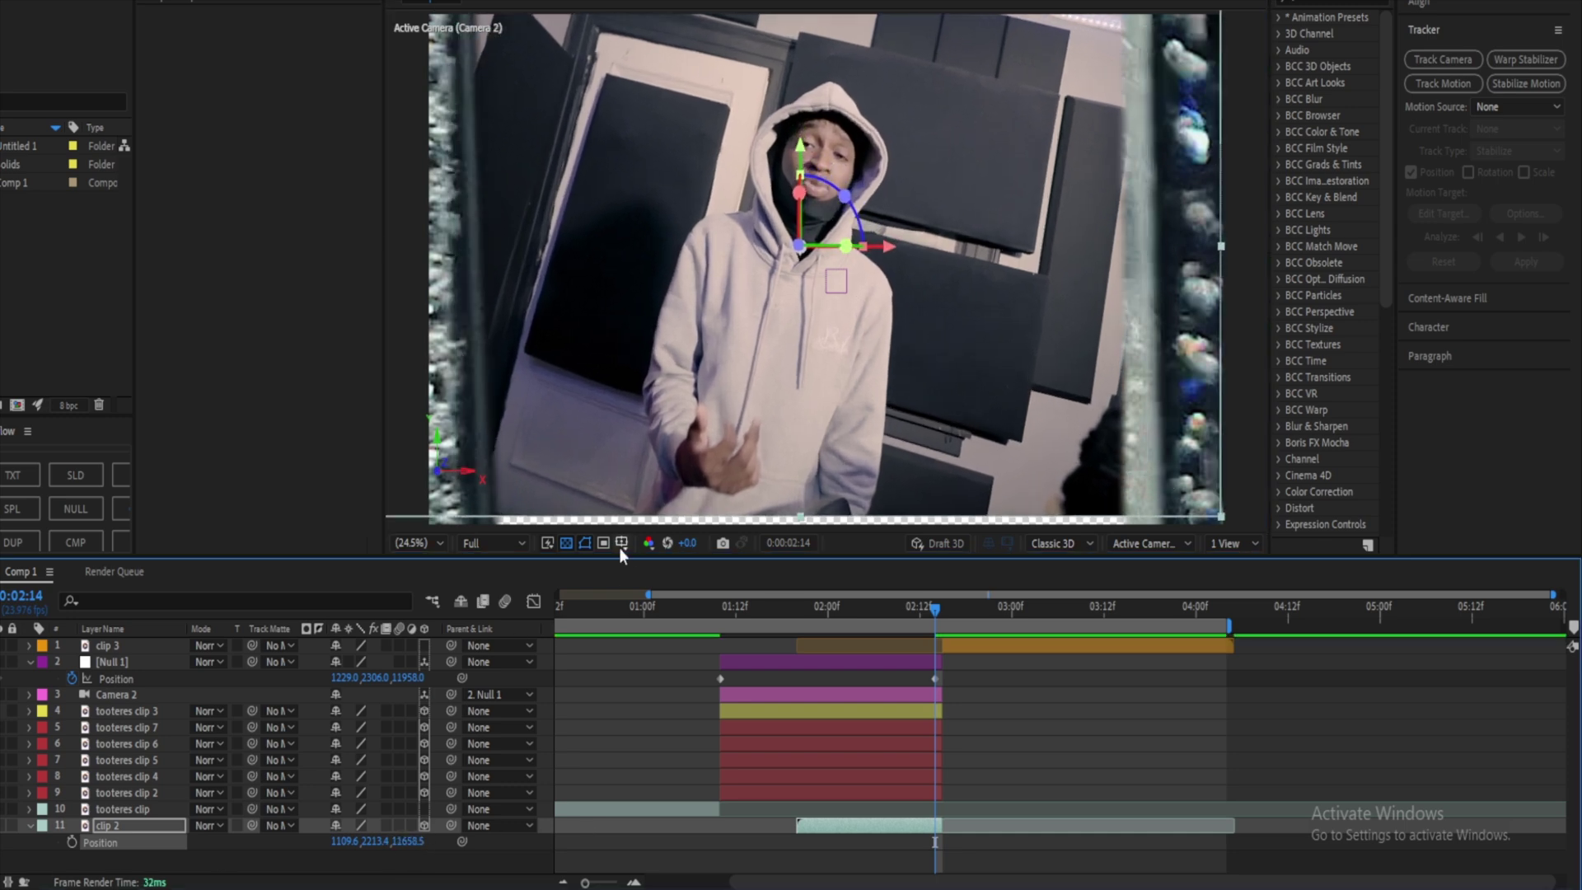
left_click_drag(935, 610, 865, 618)
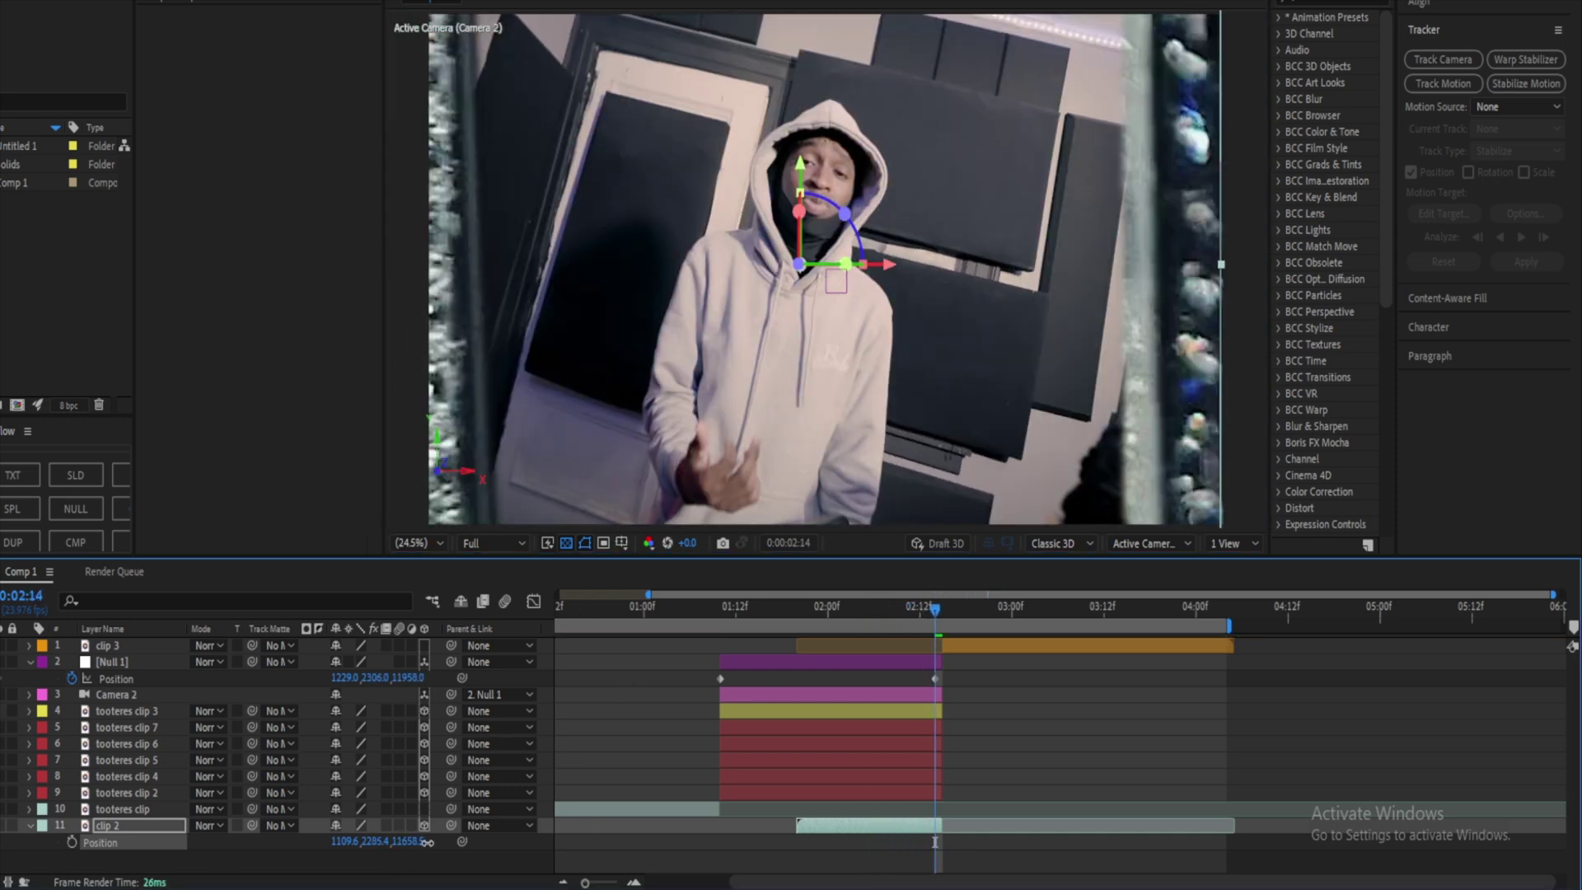
left_click_drag(427, 842, 451, 841)
scroll(1011, 241, "down", 2)
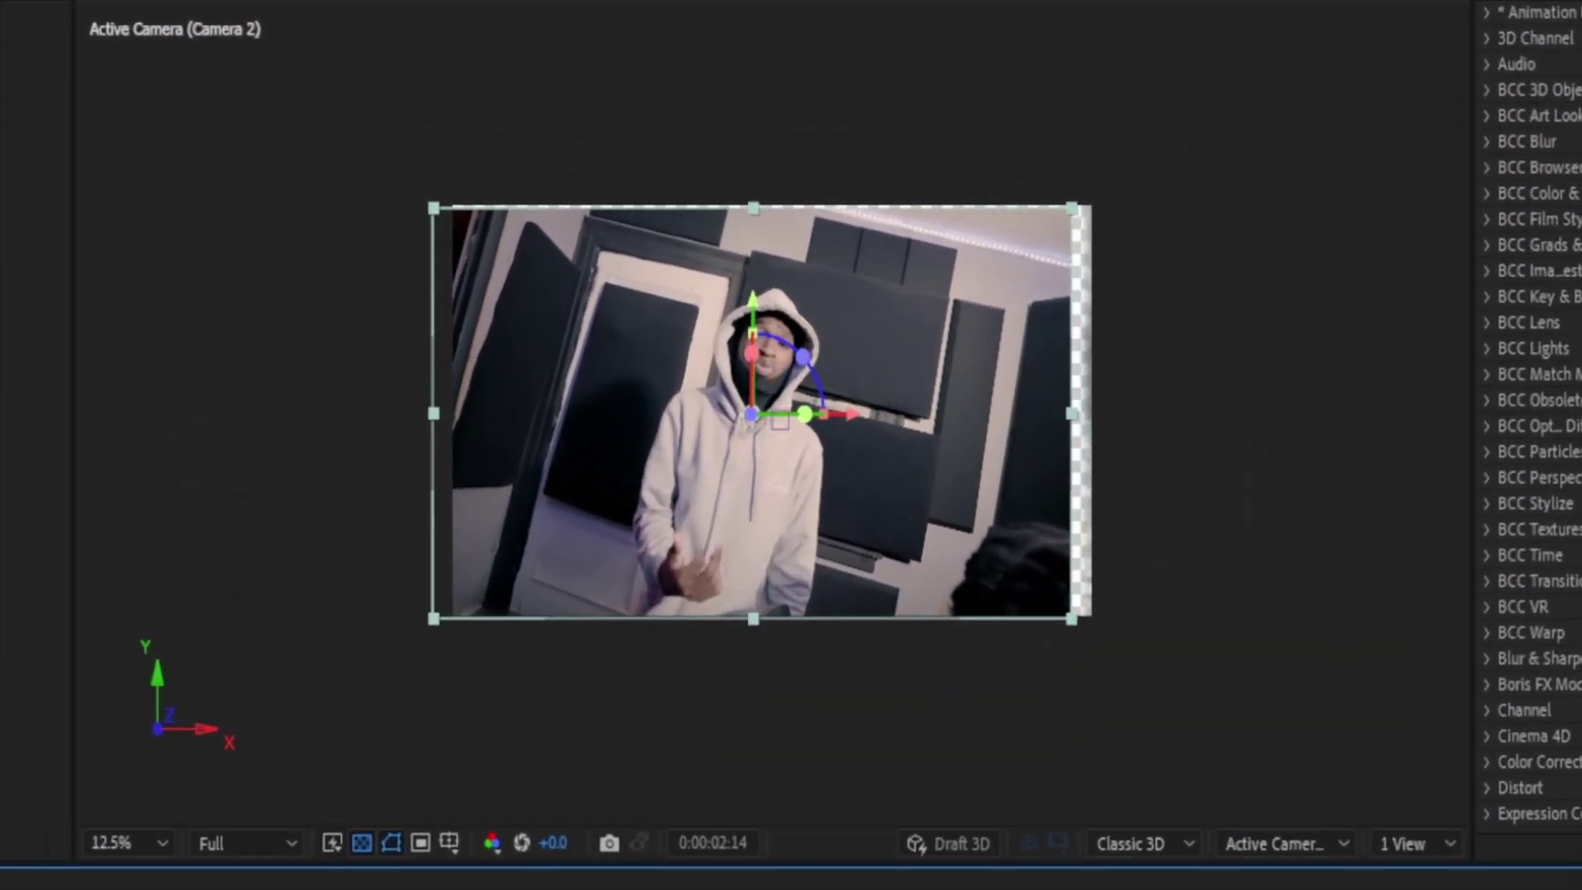
scroll(766, 501, "up", 4)
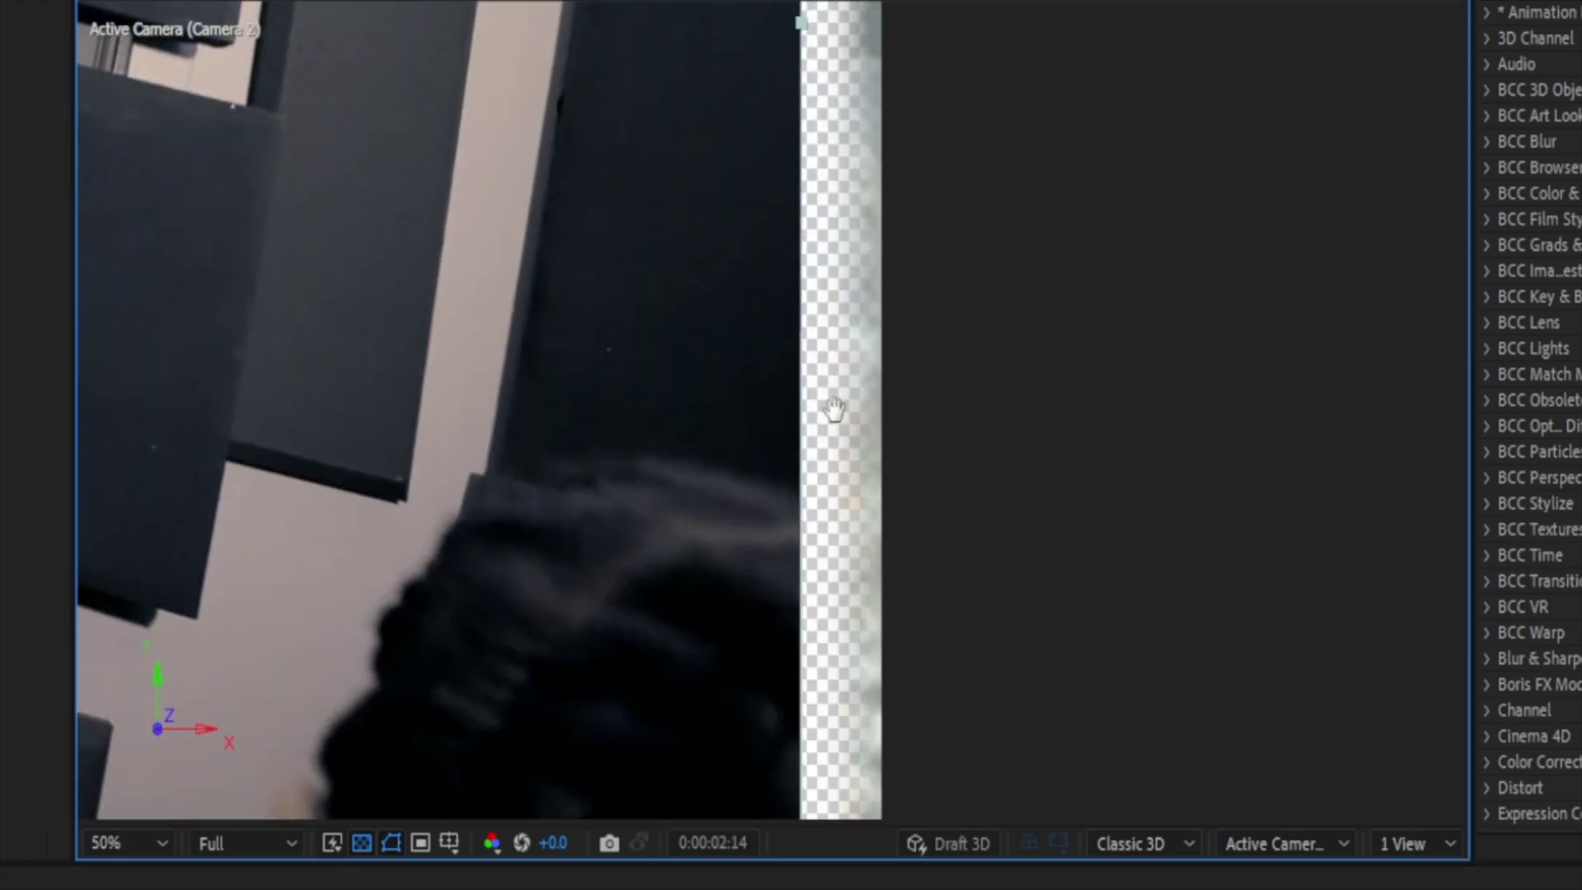
scroll(670, 701, "down", 2)
scroll(607, 586, "down", 2)
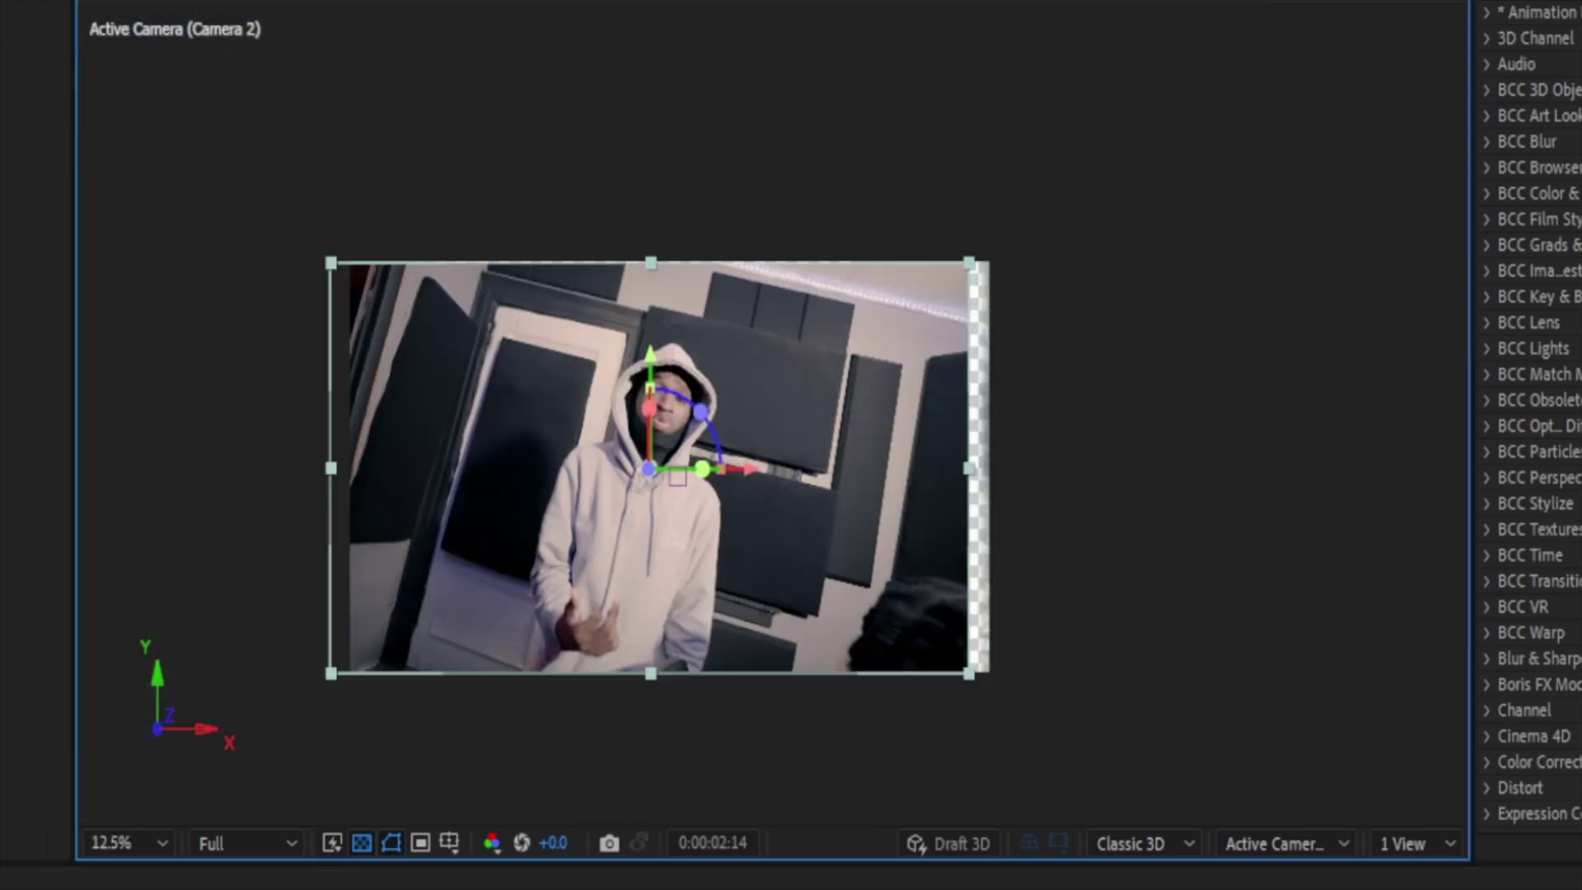
scroll(582, 492, "up", 2)
scroll(582, 493, "down", 1)
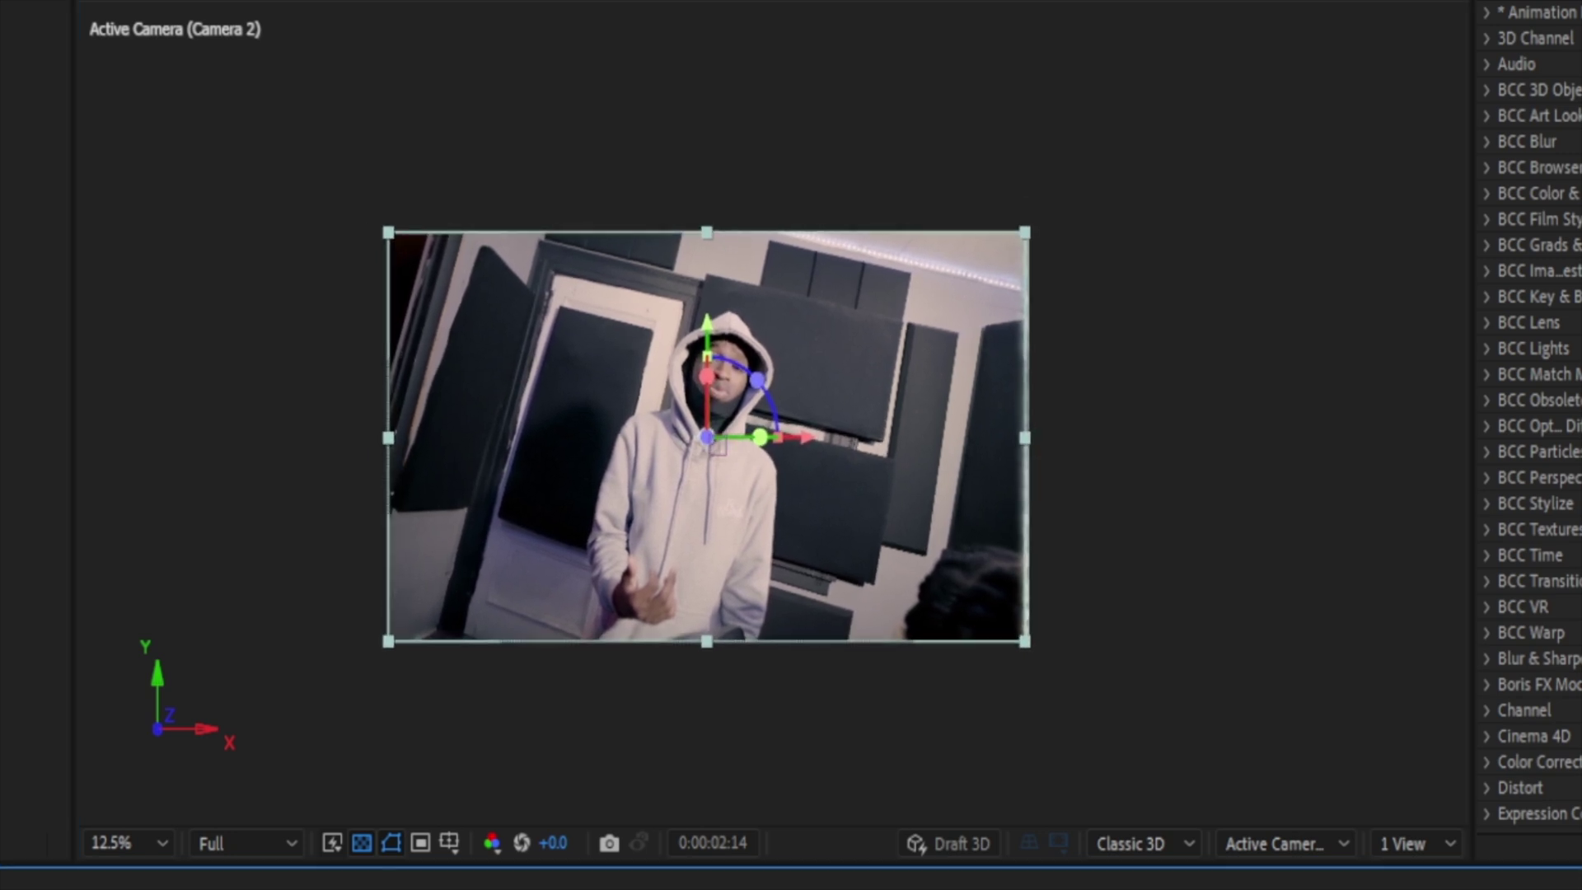
Step: Enable time remapping on clip 2 and extend its start back to 0:00:01:10, level with the cut-out layers
left_click_drag(941, 857, 738, 876)
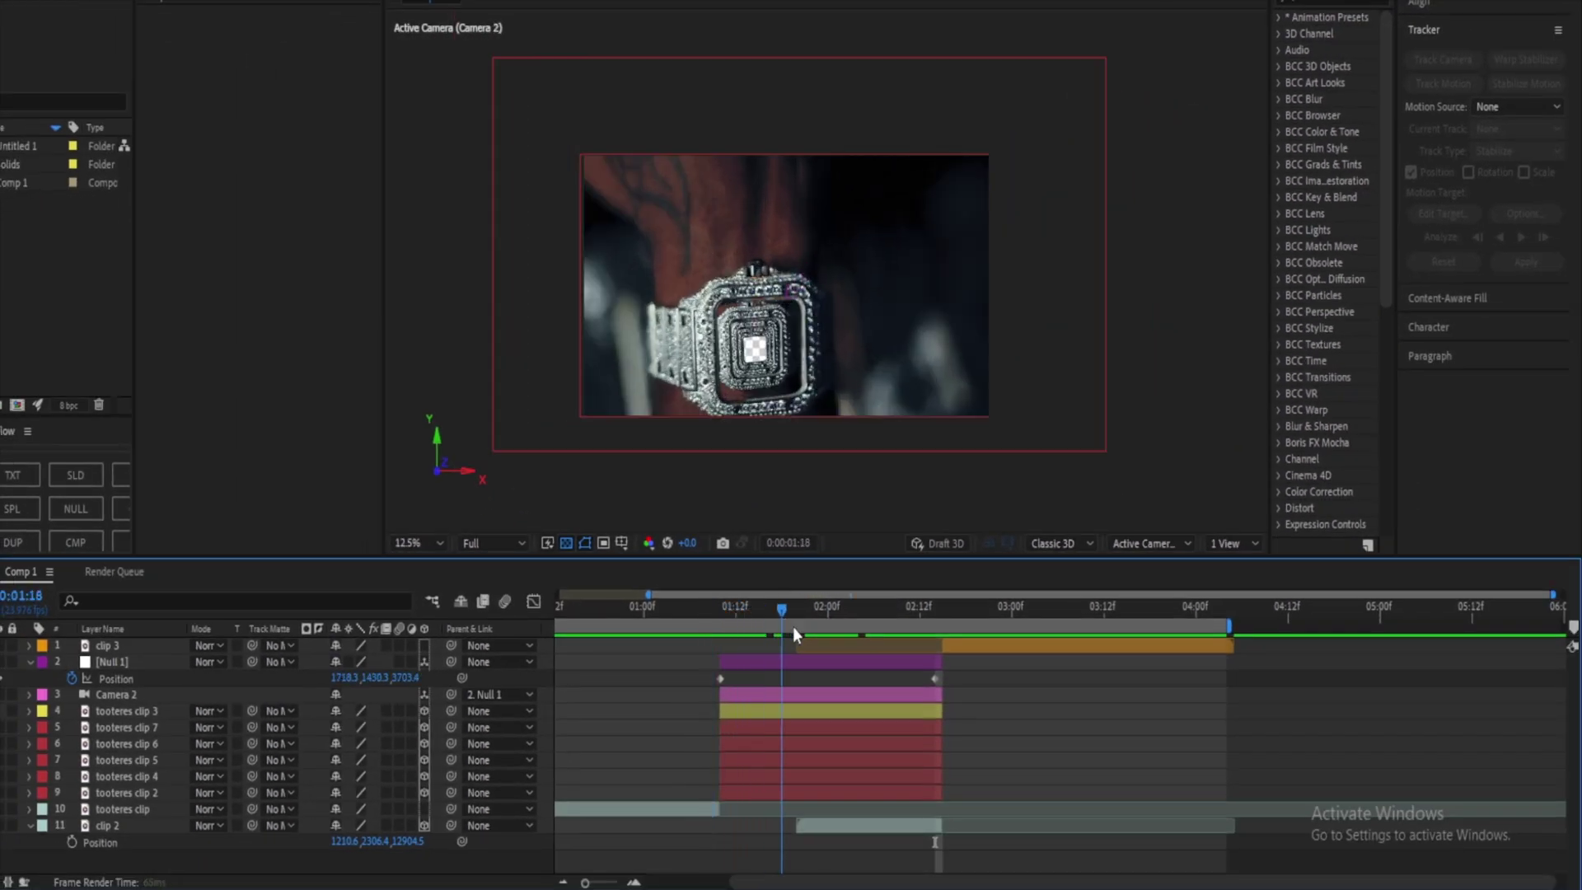
left_click_drag(793, 633, 909, 625)
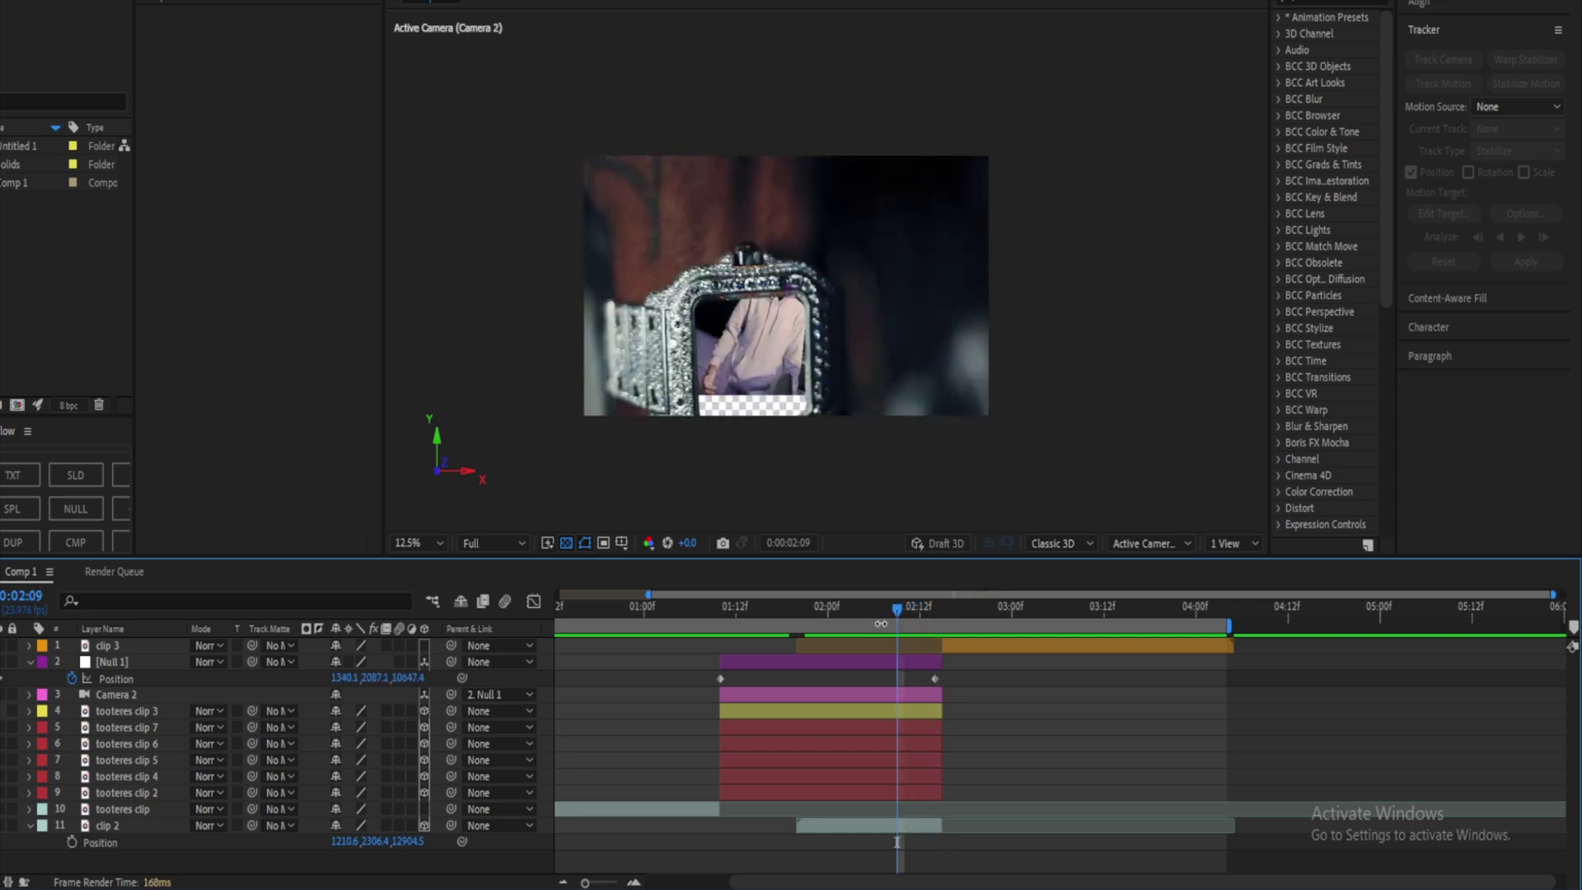
mouse_move(806, 620)
left_mouse_down()
mouse_move(742, 613)
mouse_move(806, 608)
left_mouse_up()
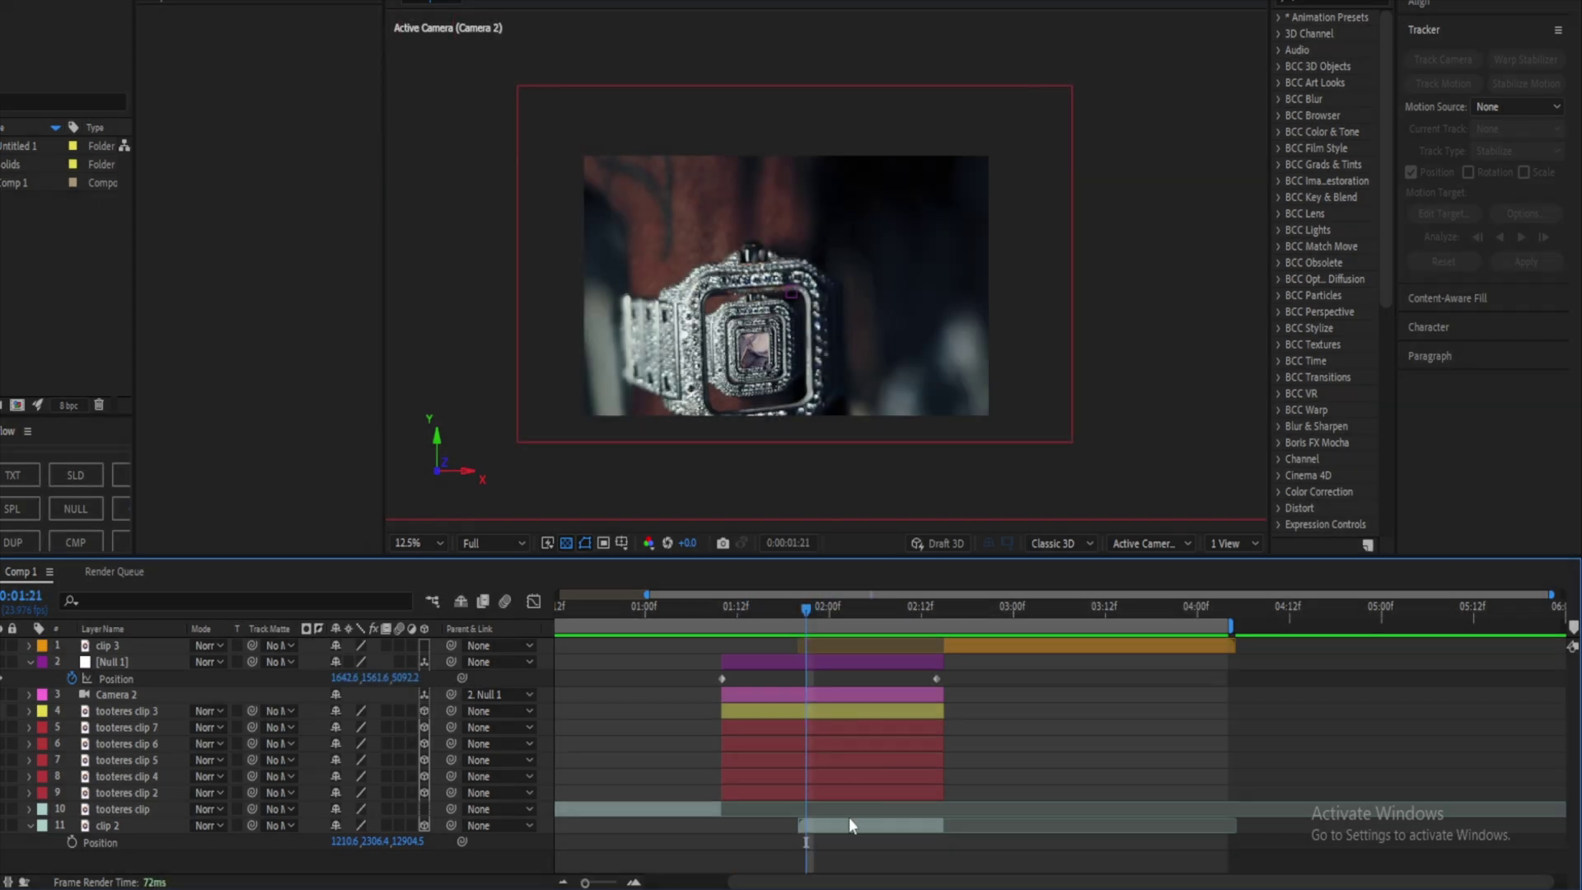
right_click(846, 827)
mouse_move(972, 364)
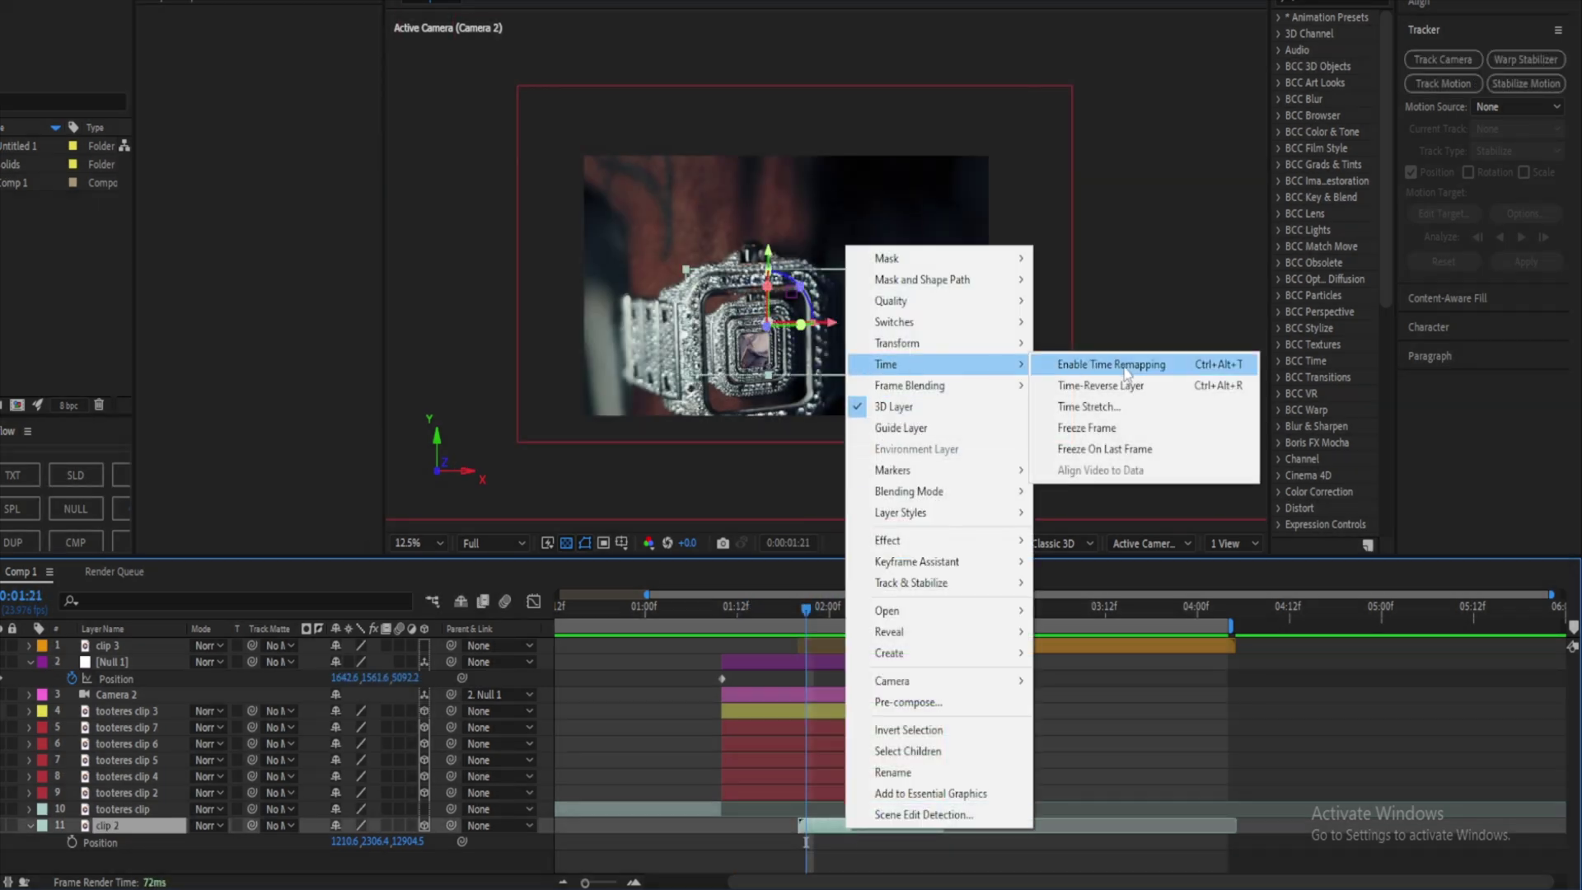
left_click(1124, 368)
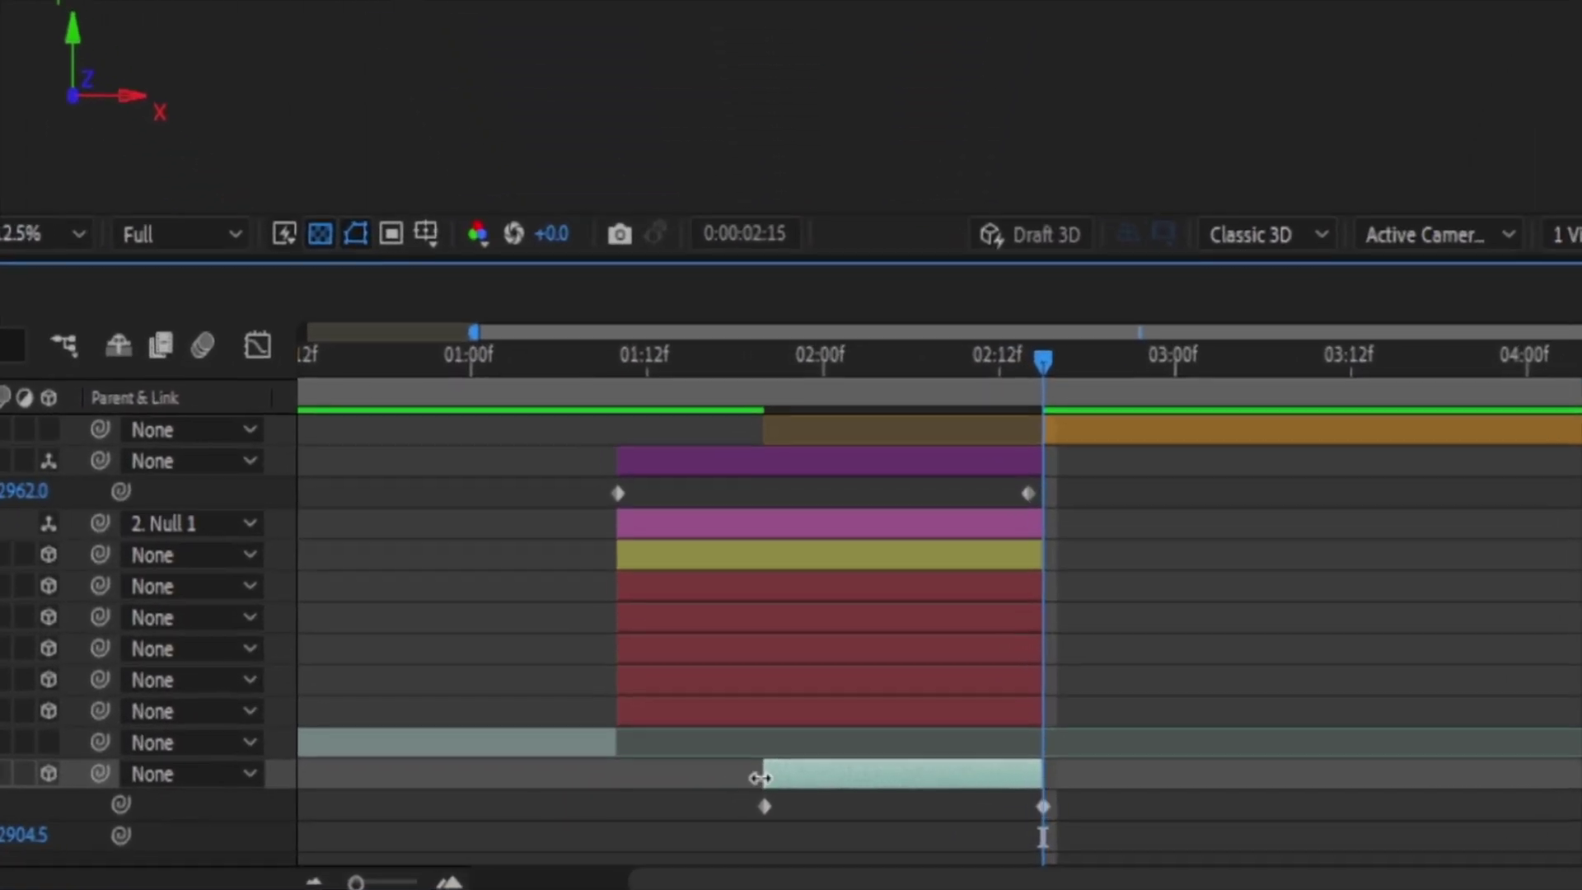
left_click_drag(798, 825, 613, 807)
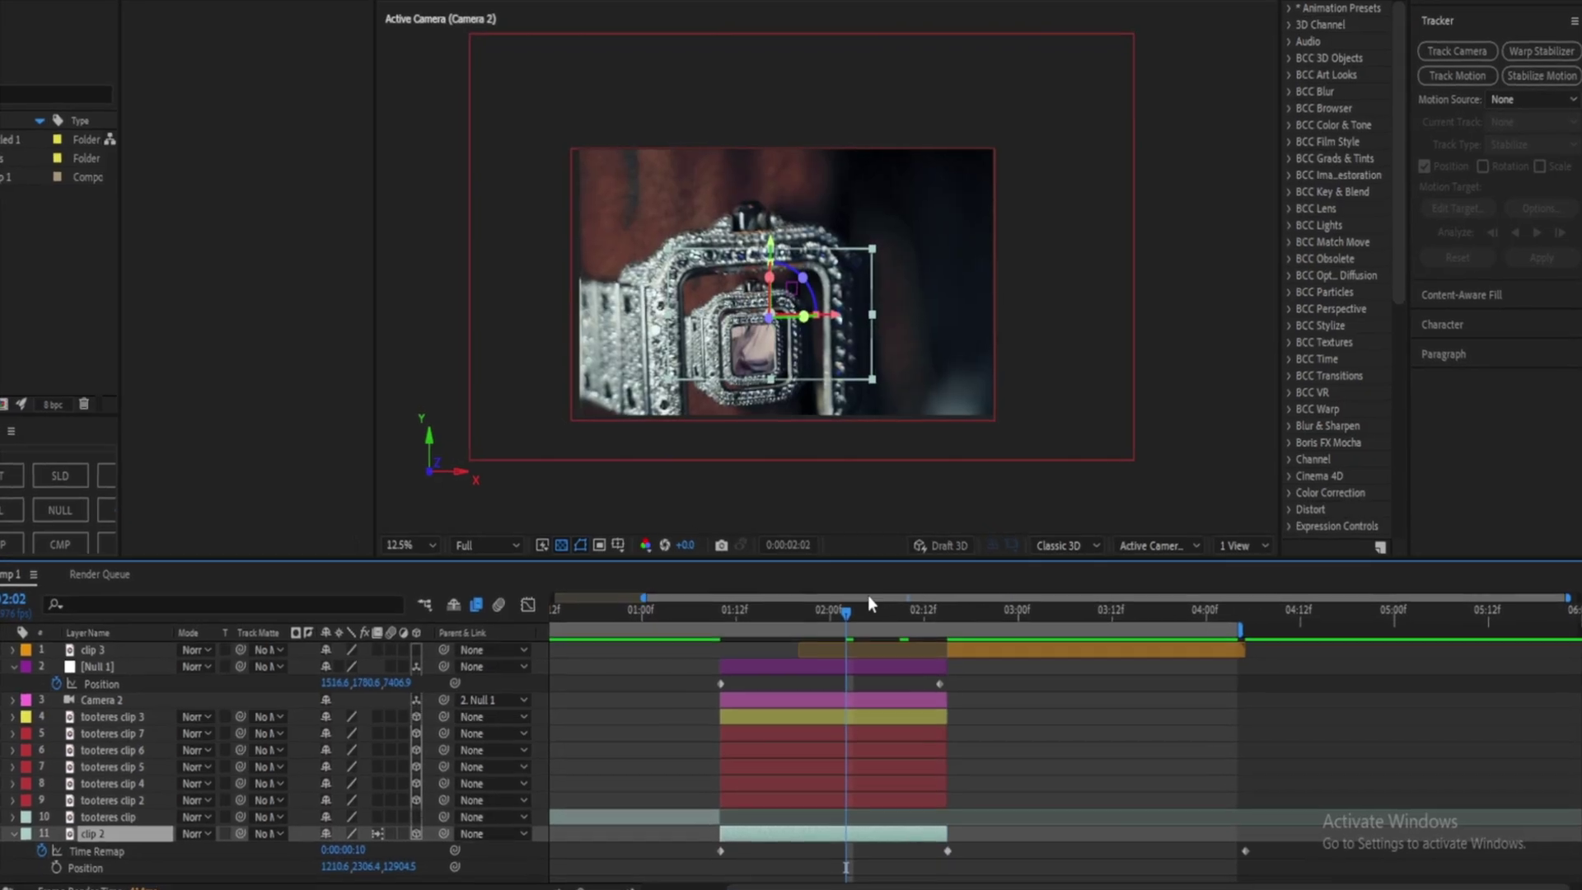
Step: Keyframe the Position of tooteres clip 3 from 1920, 1080, 0 at 0:00:01:10 to 1920, 1491, 0 at 0:00:01:17
left_click_drag(867, 604, 1013, 681)
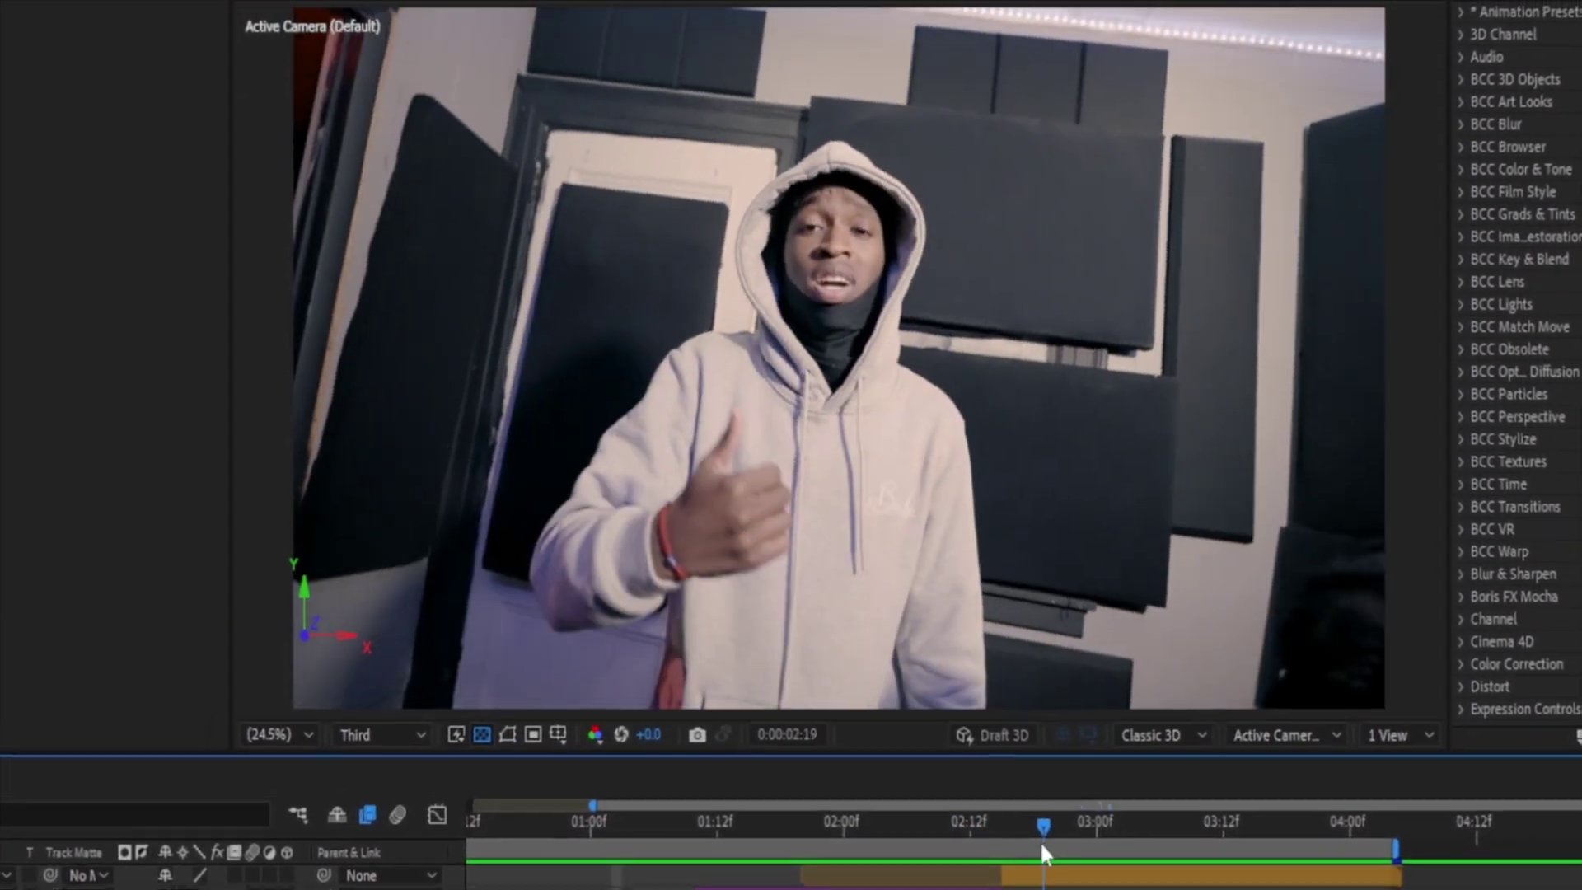
left_click_drag(1042, 853, 941, 828)
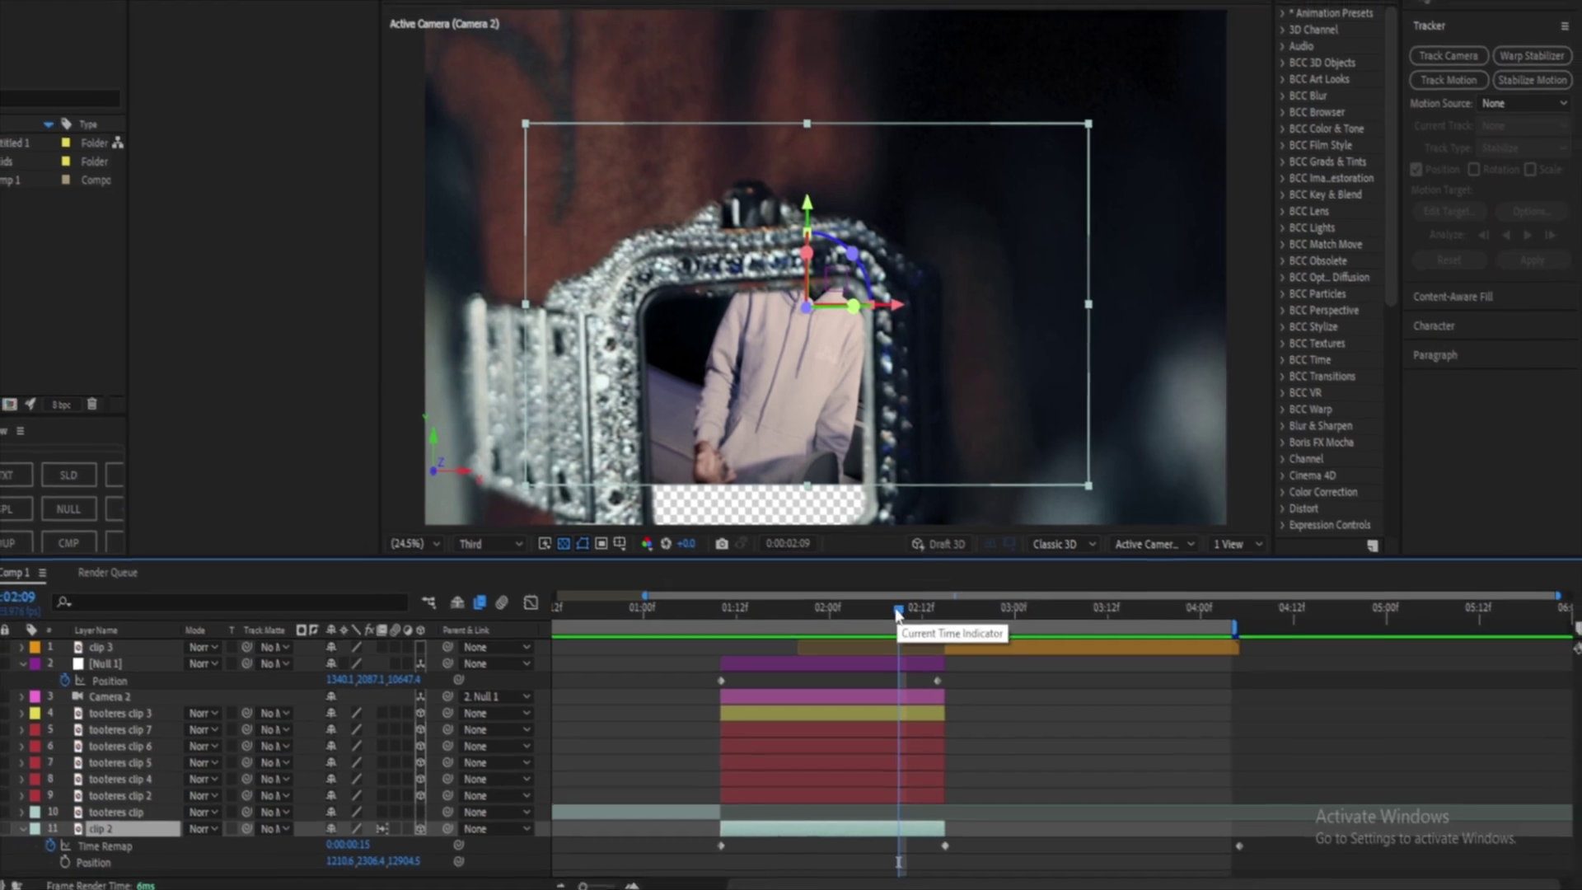
left_click_drag(946, 699, 718, 838)
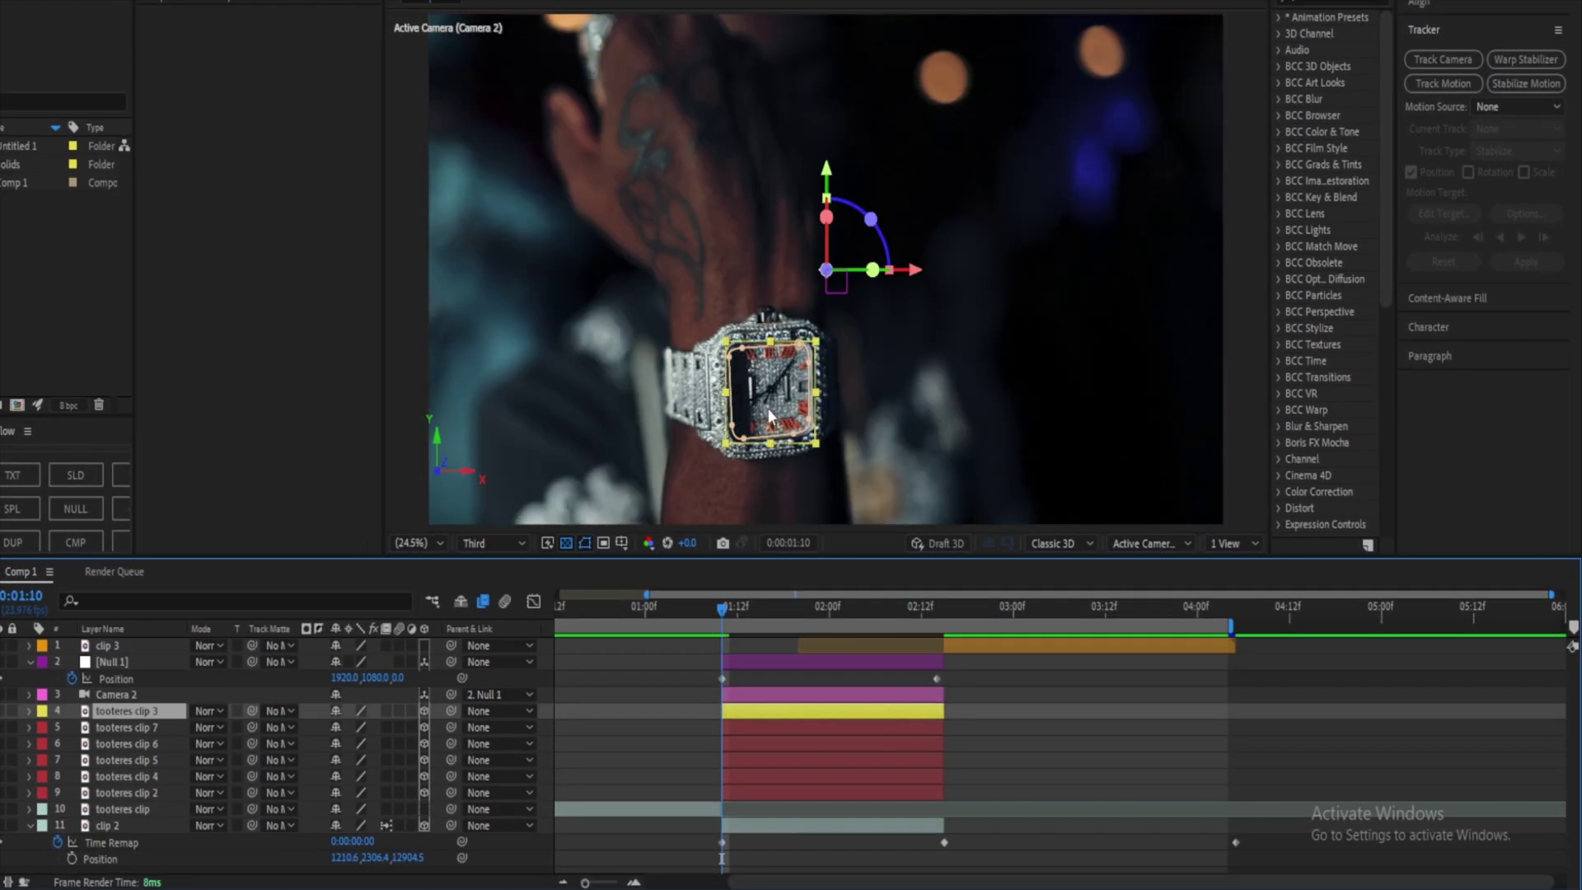
left_click_drag(791, 430, 800, 345)
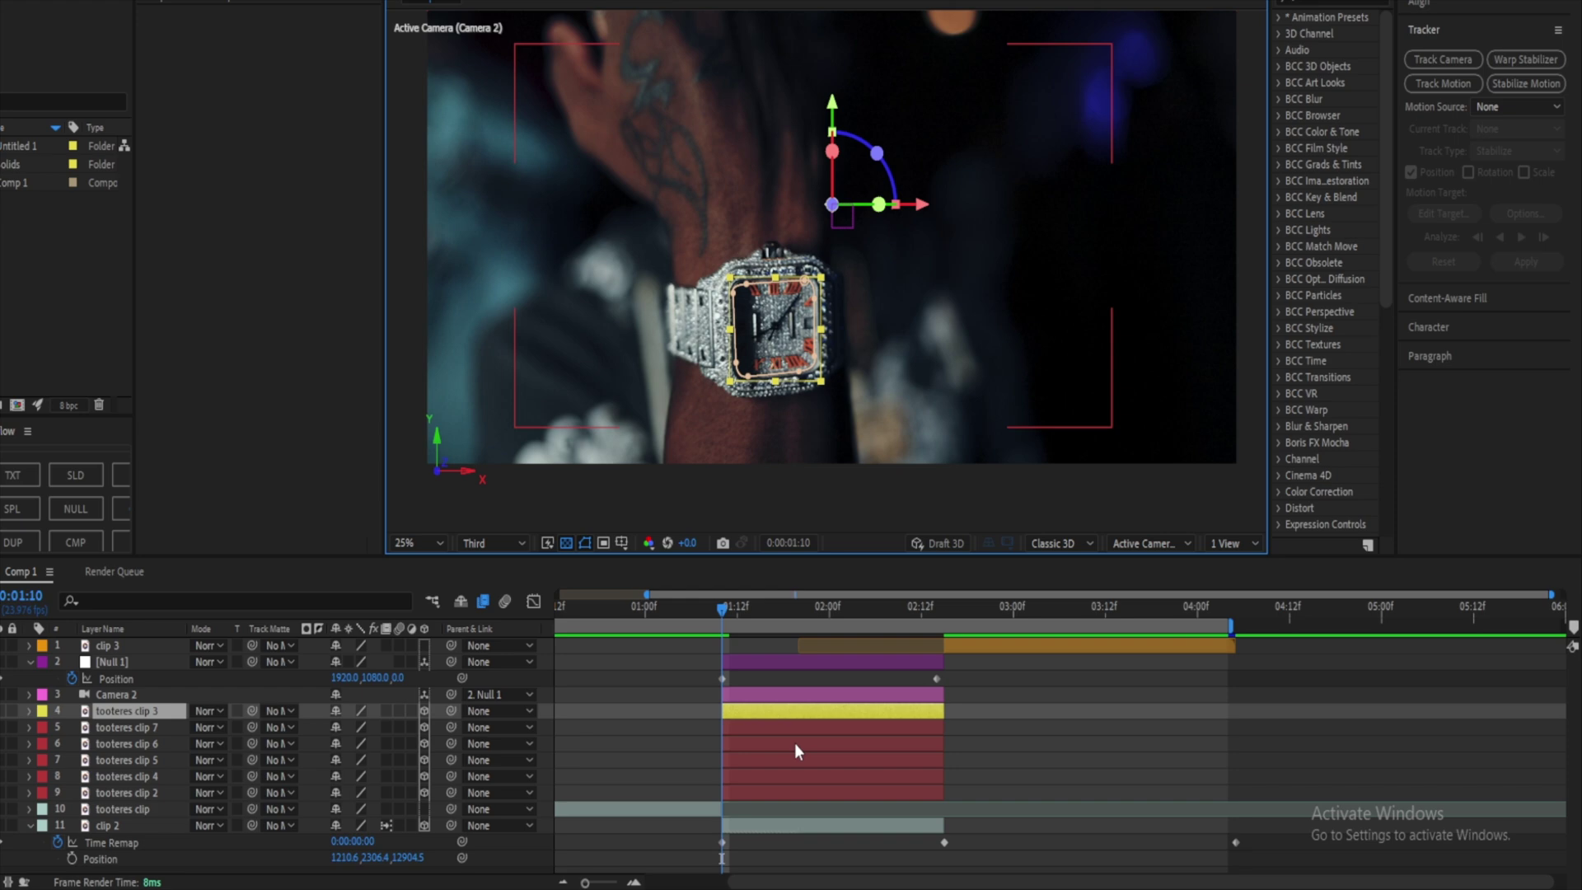
key("p")
left_click(72, 726)
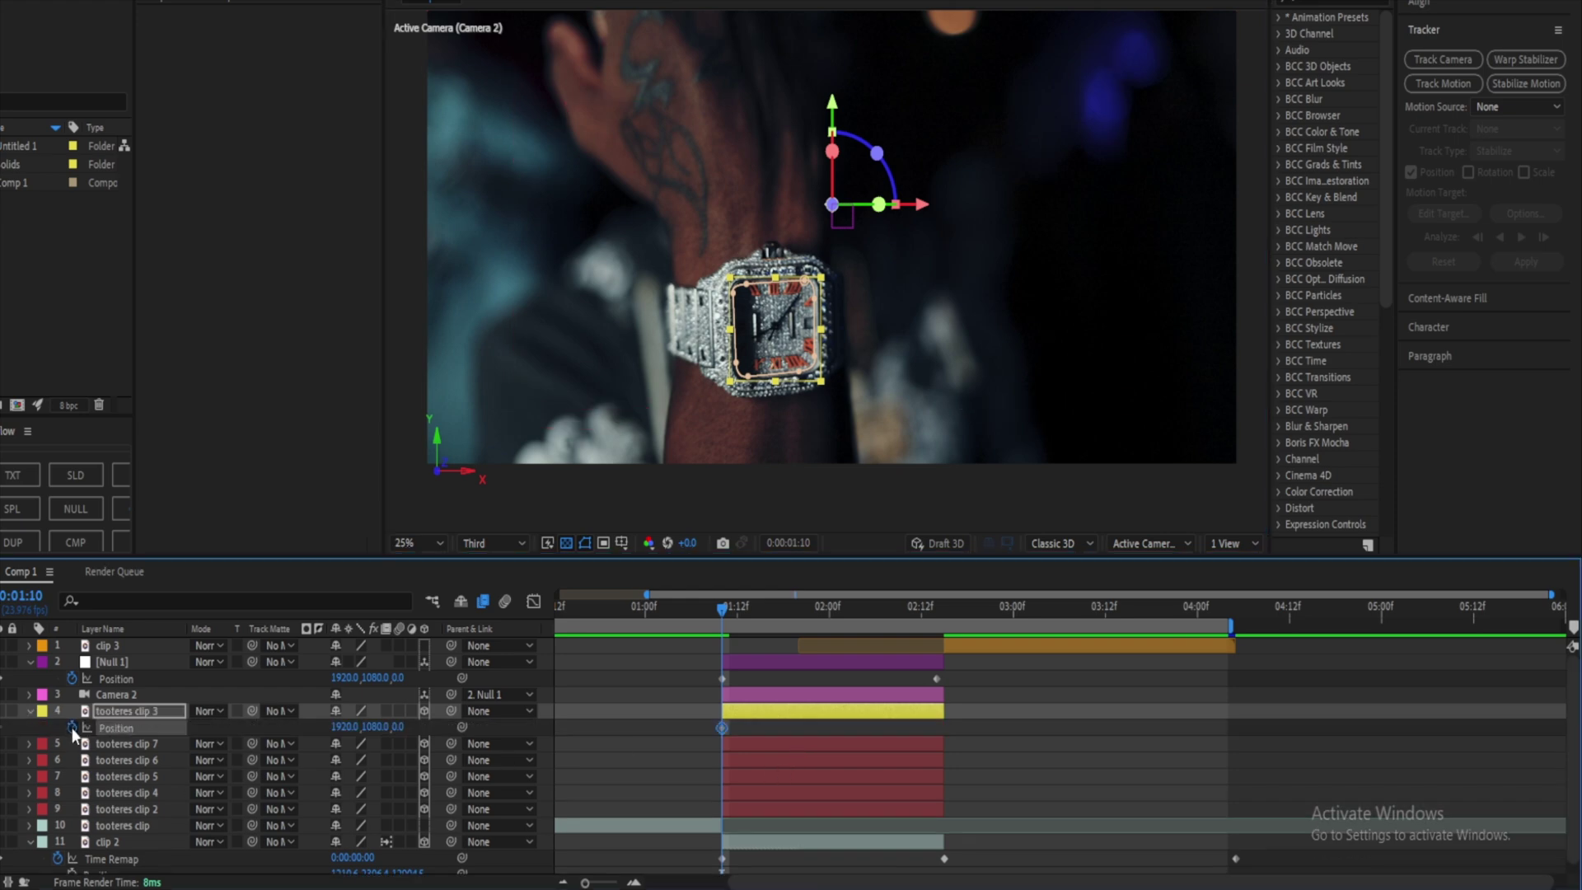
left_click_drag(724, 606, 776, 608)
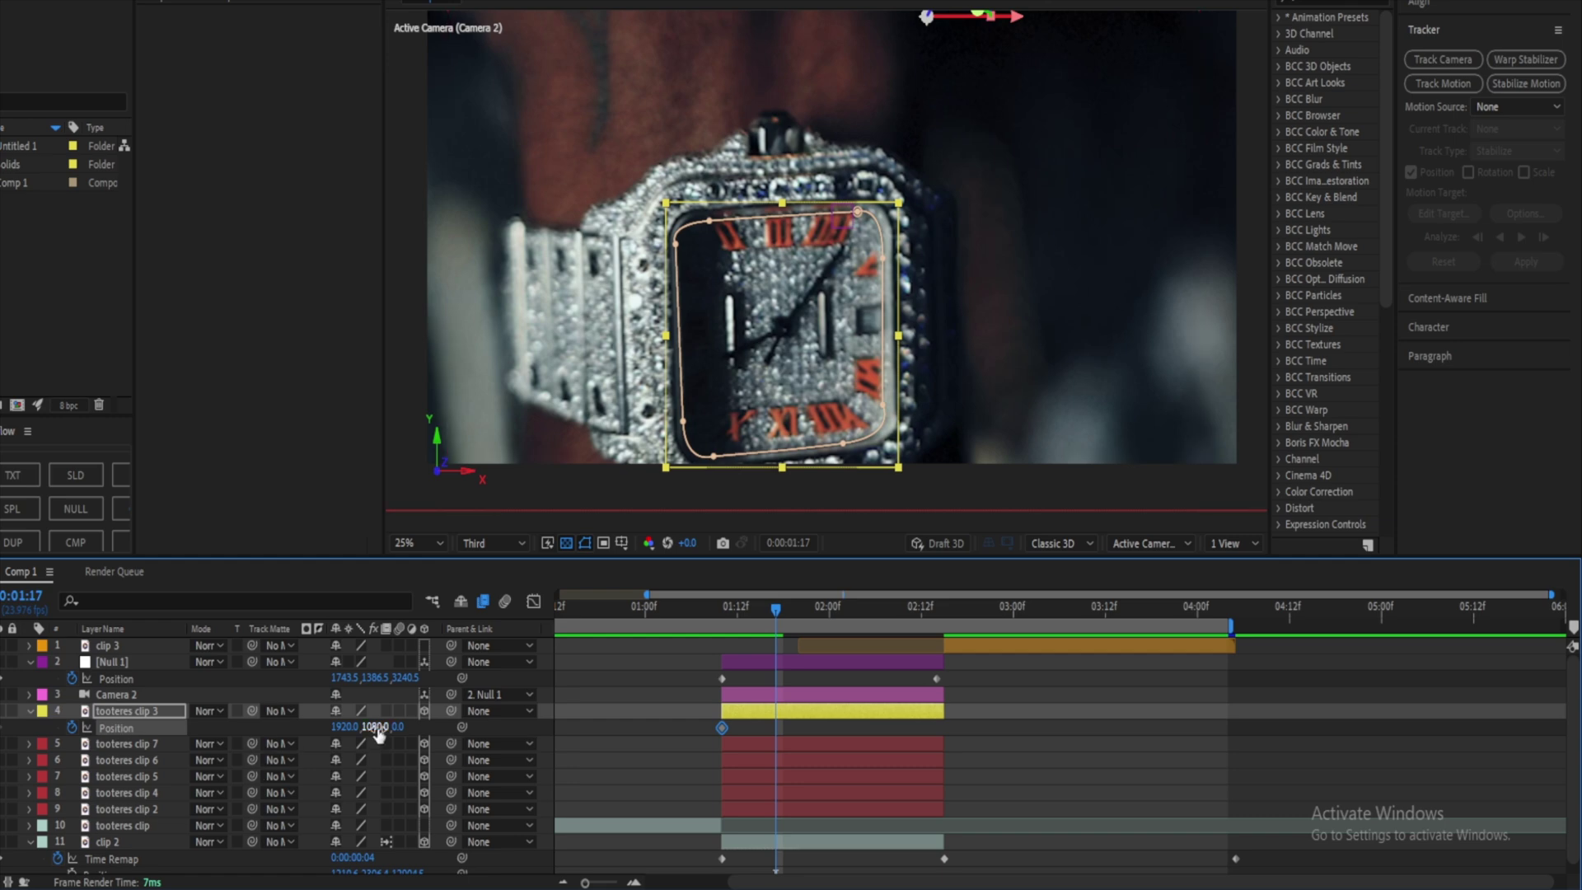
left_click_drag(379, 732, 694, 730)
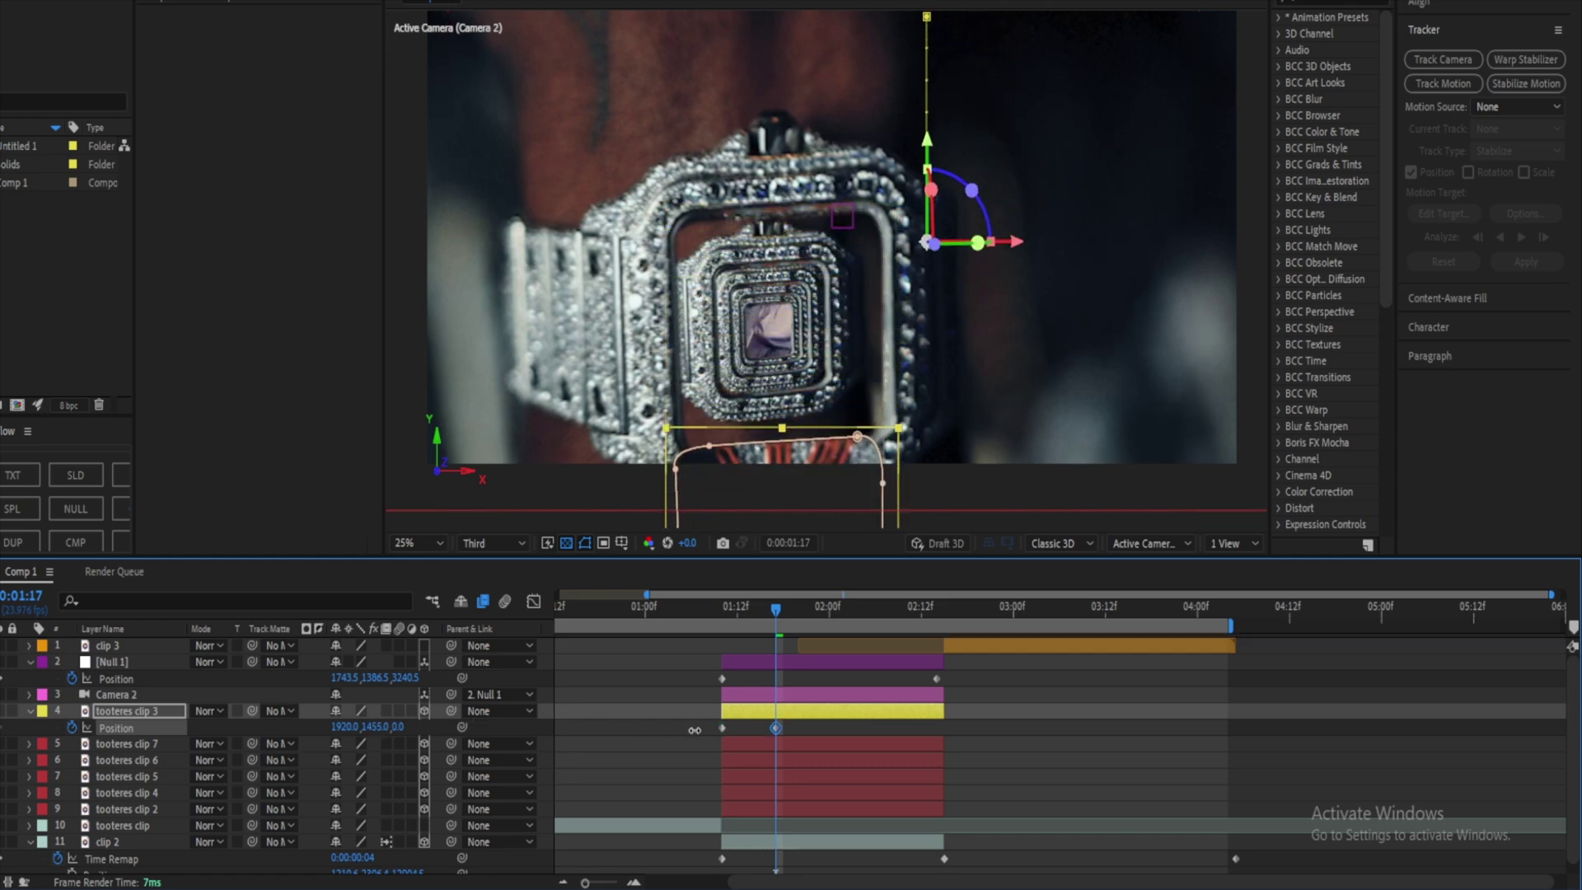
Step: Move tooteres clip 3 directly below tooteres clip 7 in the layer order and check the frames back to 0:00:01:11
left_click_drag(141, 710, 140, 754)
key("Page_Up")
key("Page_Up")
key("Page_Up")
key("Page_Up")
key("Page_Up")
key("Page_Up")
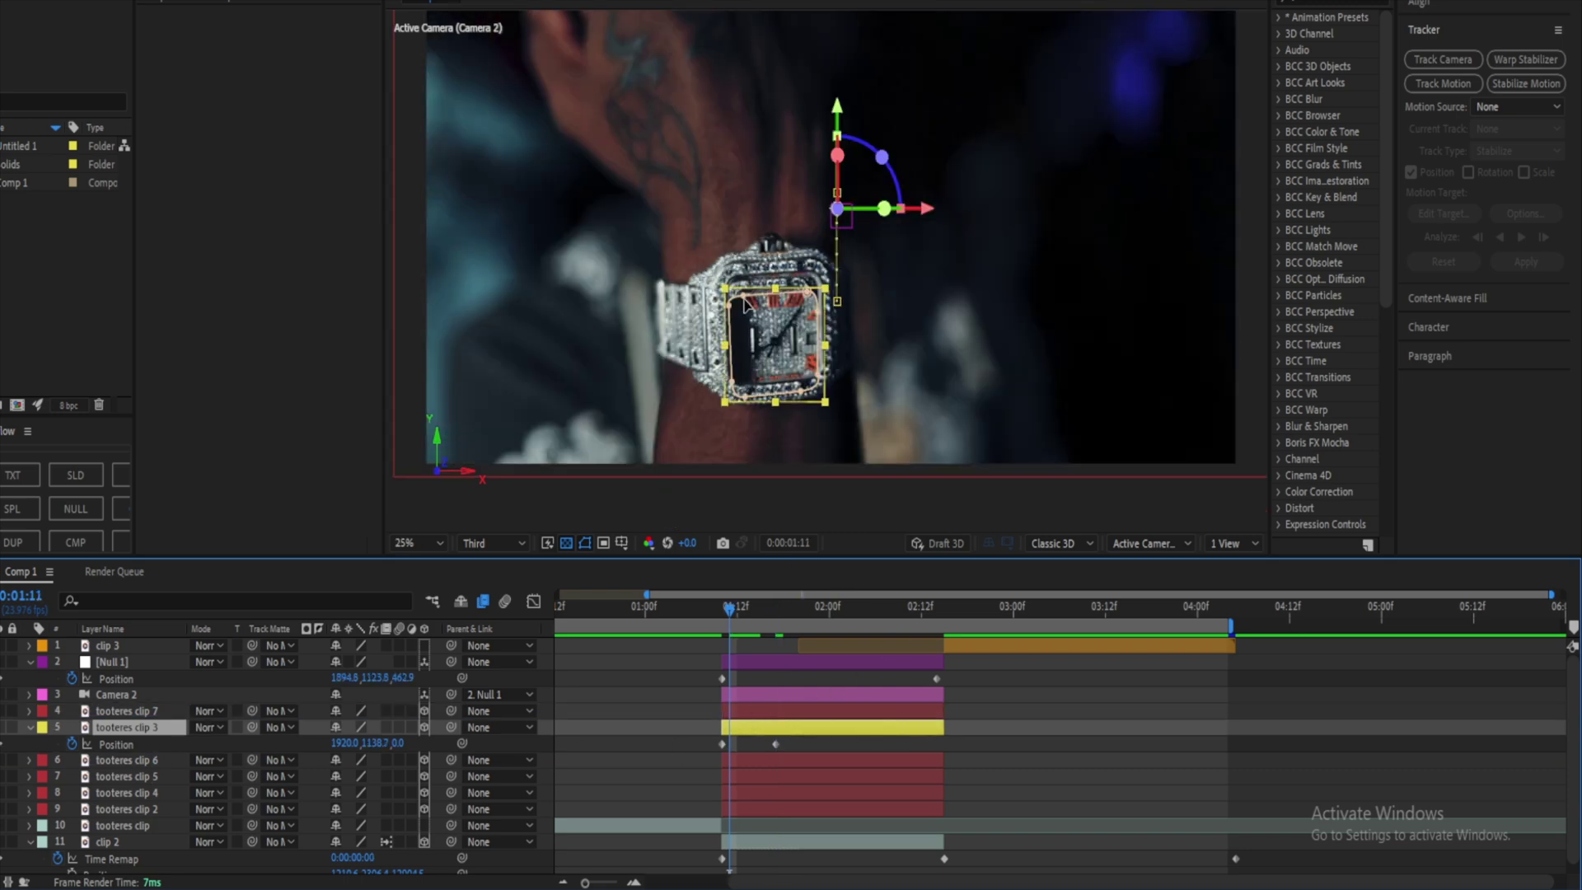
Step: Slow the drop of tooteres clip 3 by moving its second Position keyframe to about 0:00:02:04
left_click(758, 614)
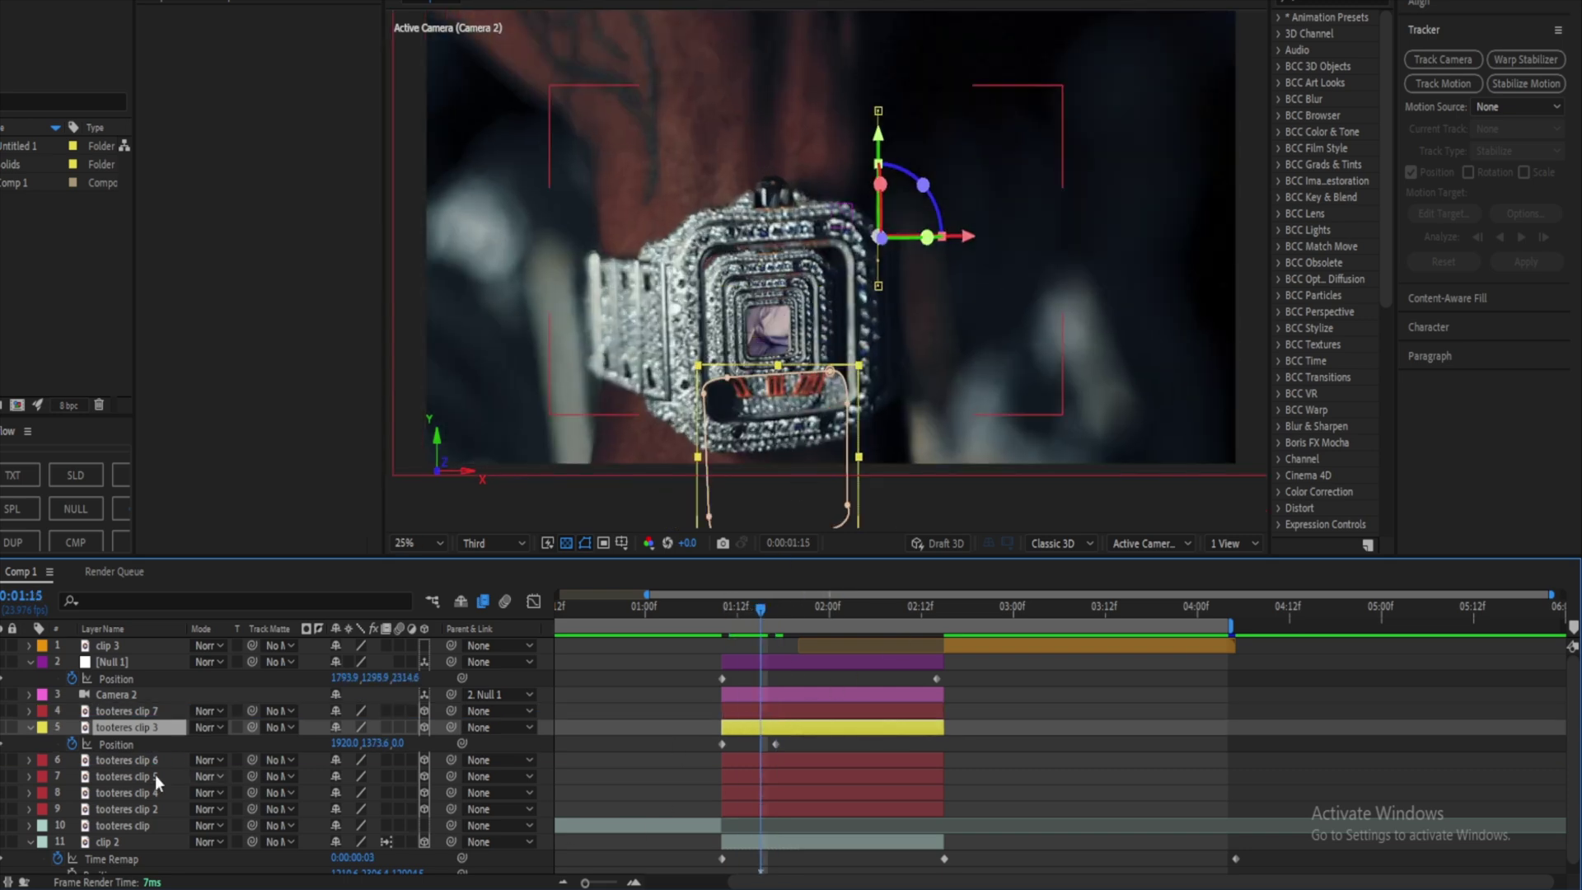
mouse_move(127, 725)
left_mouse_down()
mouse_move(126, 707)
mouse_move(153, 741)
left_mouse_up()
left_click_drag(776, 744, 855, 746)
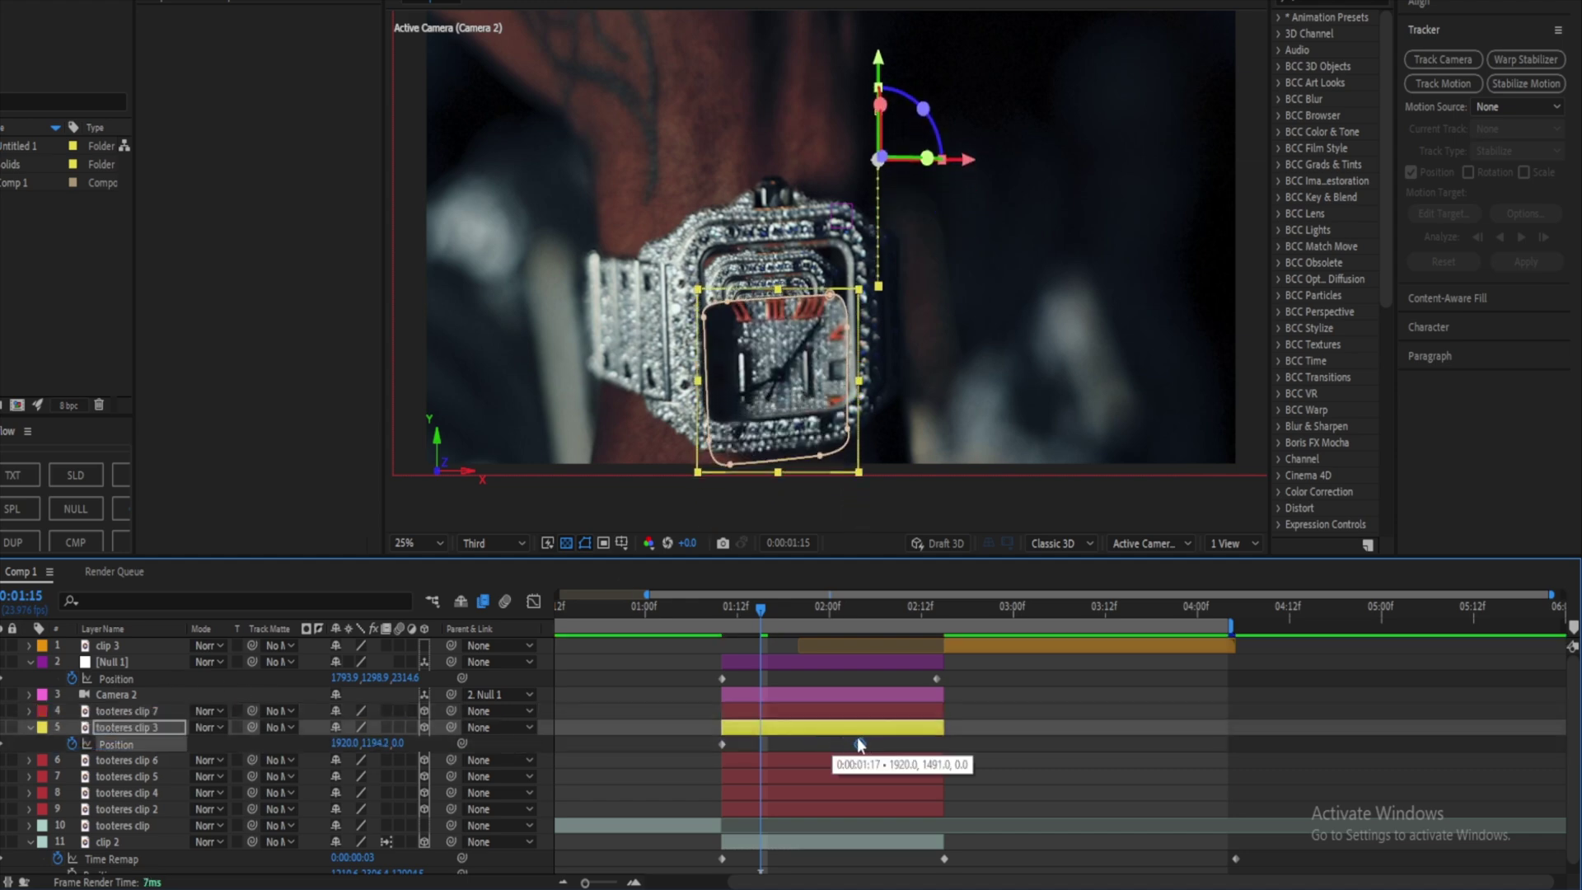
Step: Apply Easy Ease to both Position keyframes of the null
left_click_drag(954, 673, 827, 688)
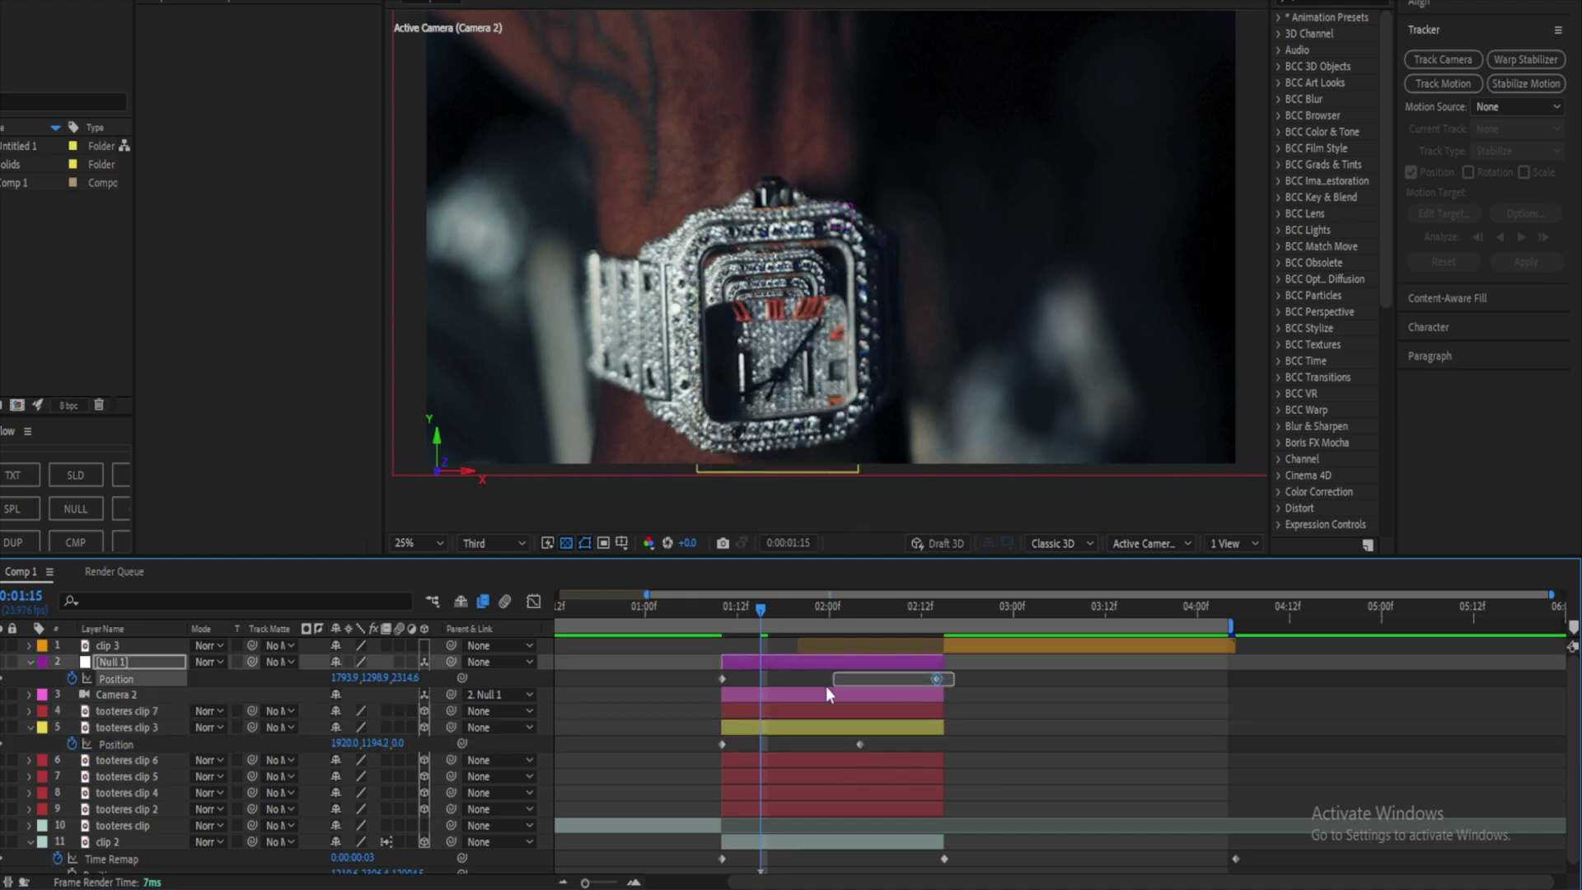
right_click(722, 678)
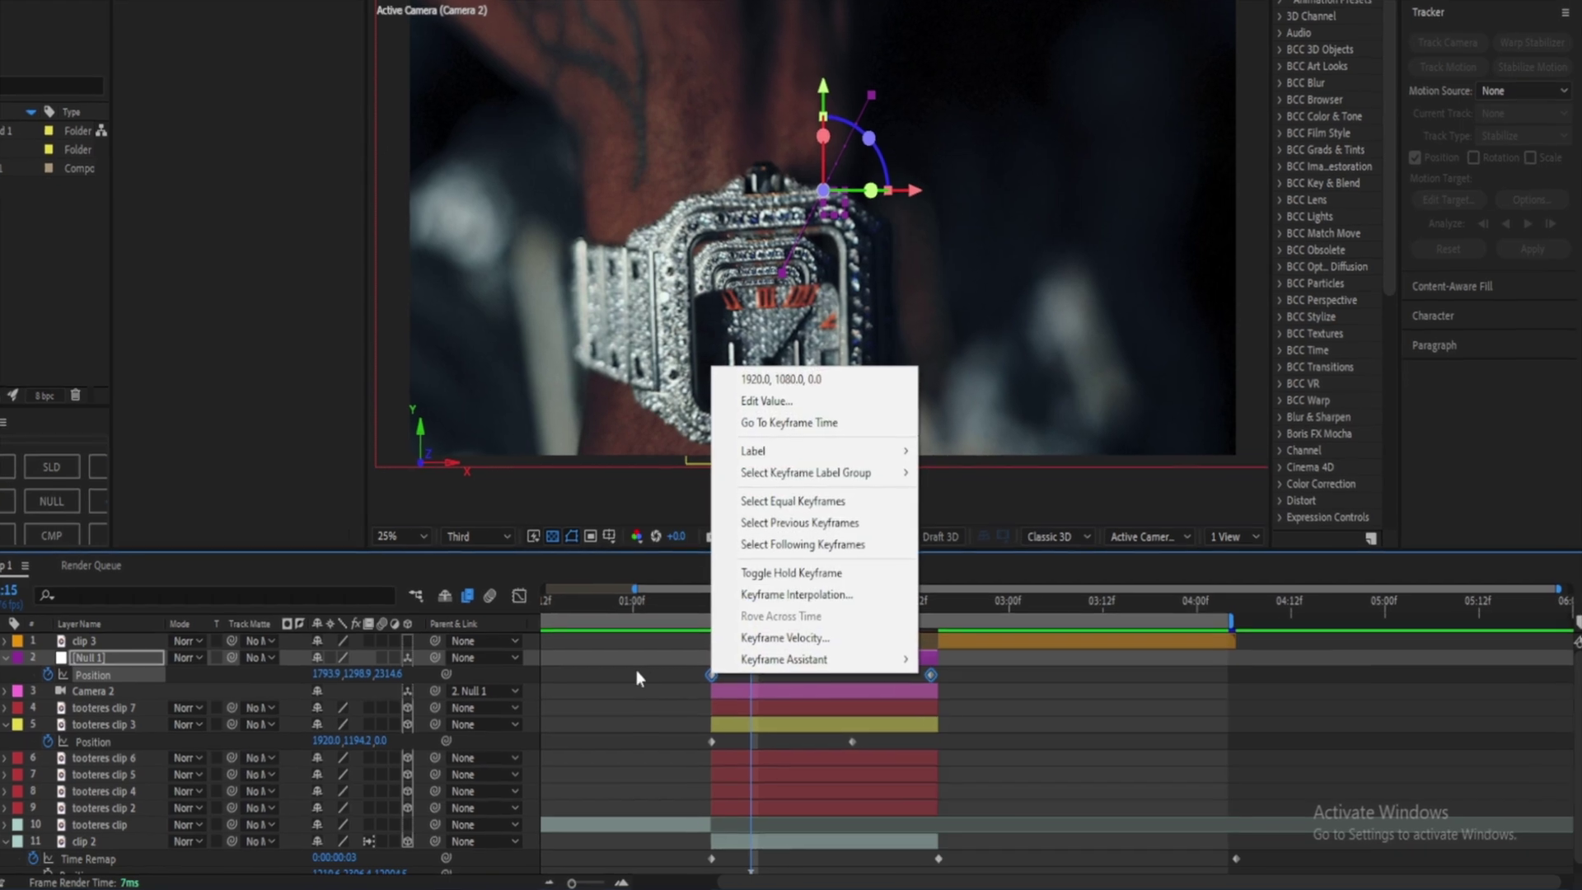
left_click(976, 669)
left_click_drag(964, 664, 684, 666)
right_click(689, 666)
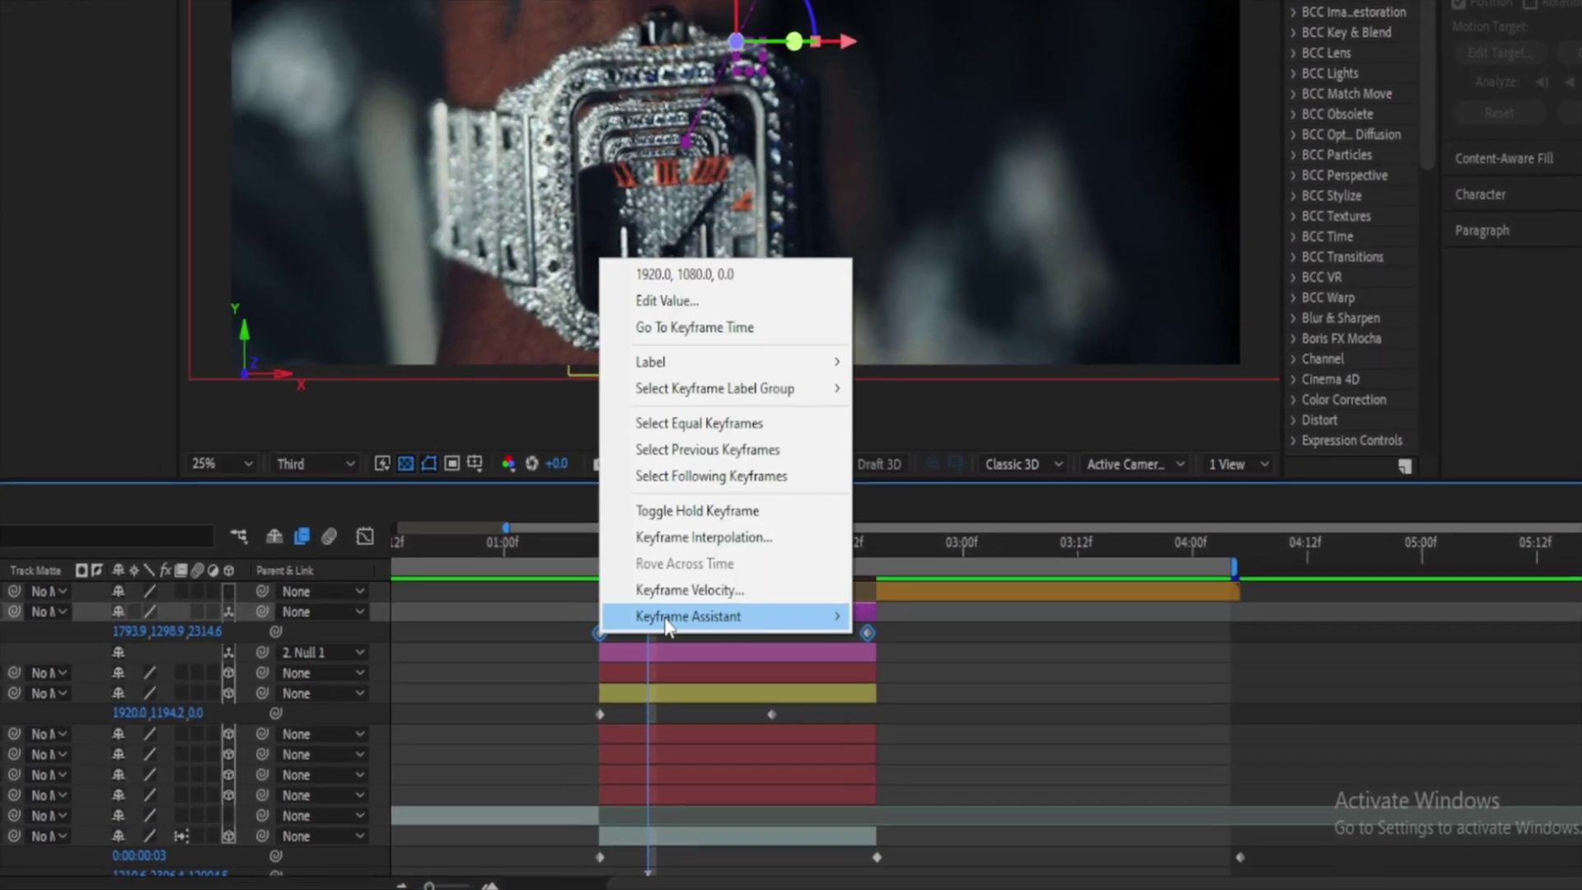
mouse_move(666, 626)
left_click(886, 697)
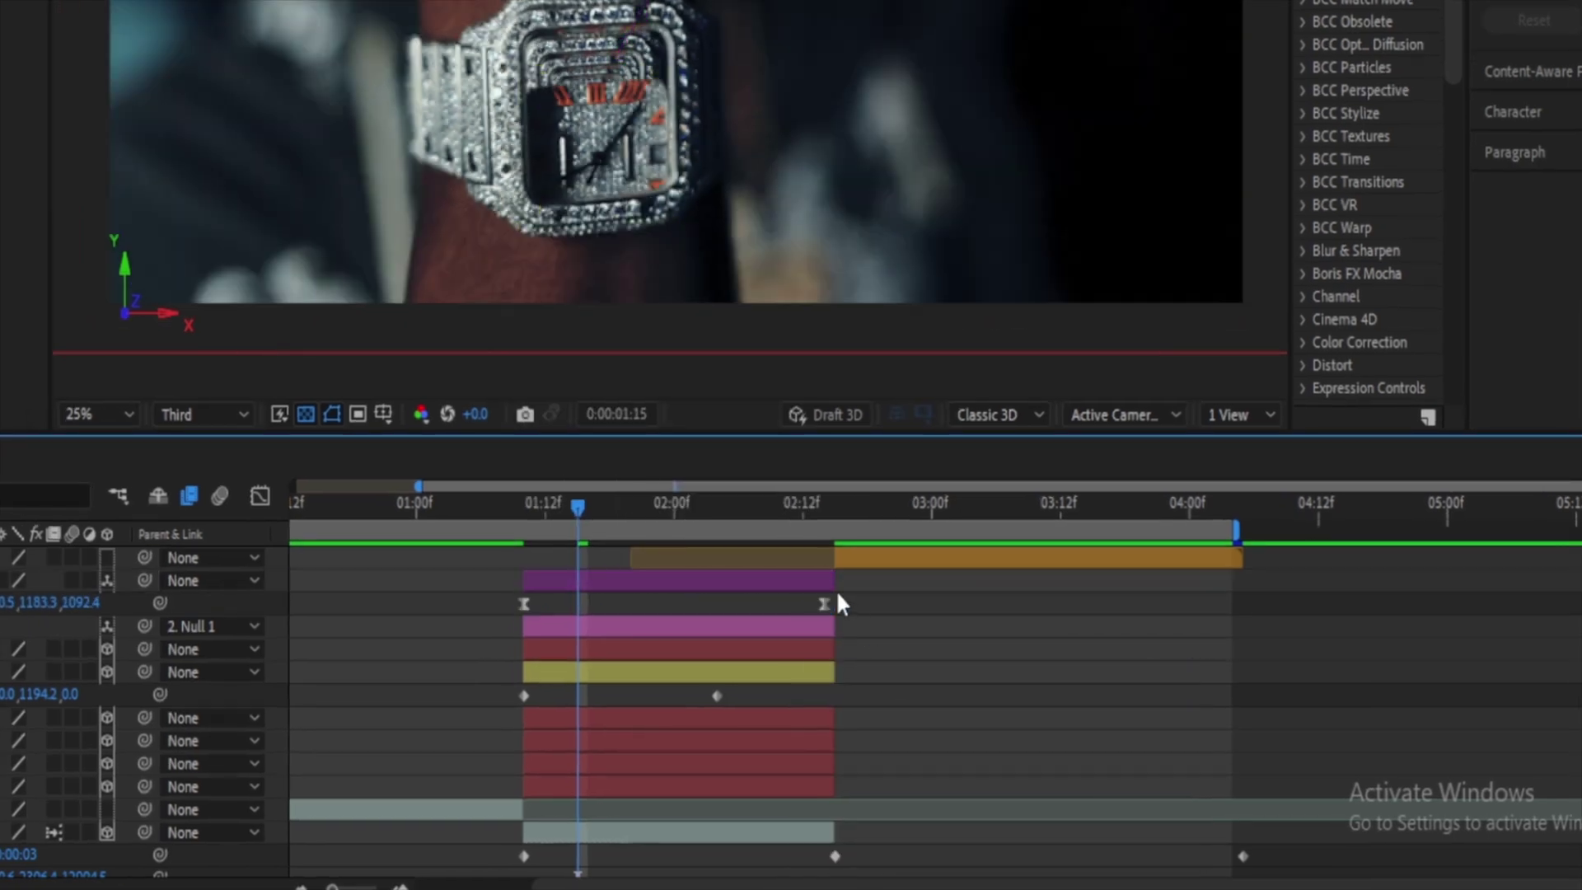
Step: Display the null's Position animation as a speed graph in the graph editor
key("shift+F3")
left_click(761, 861)
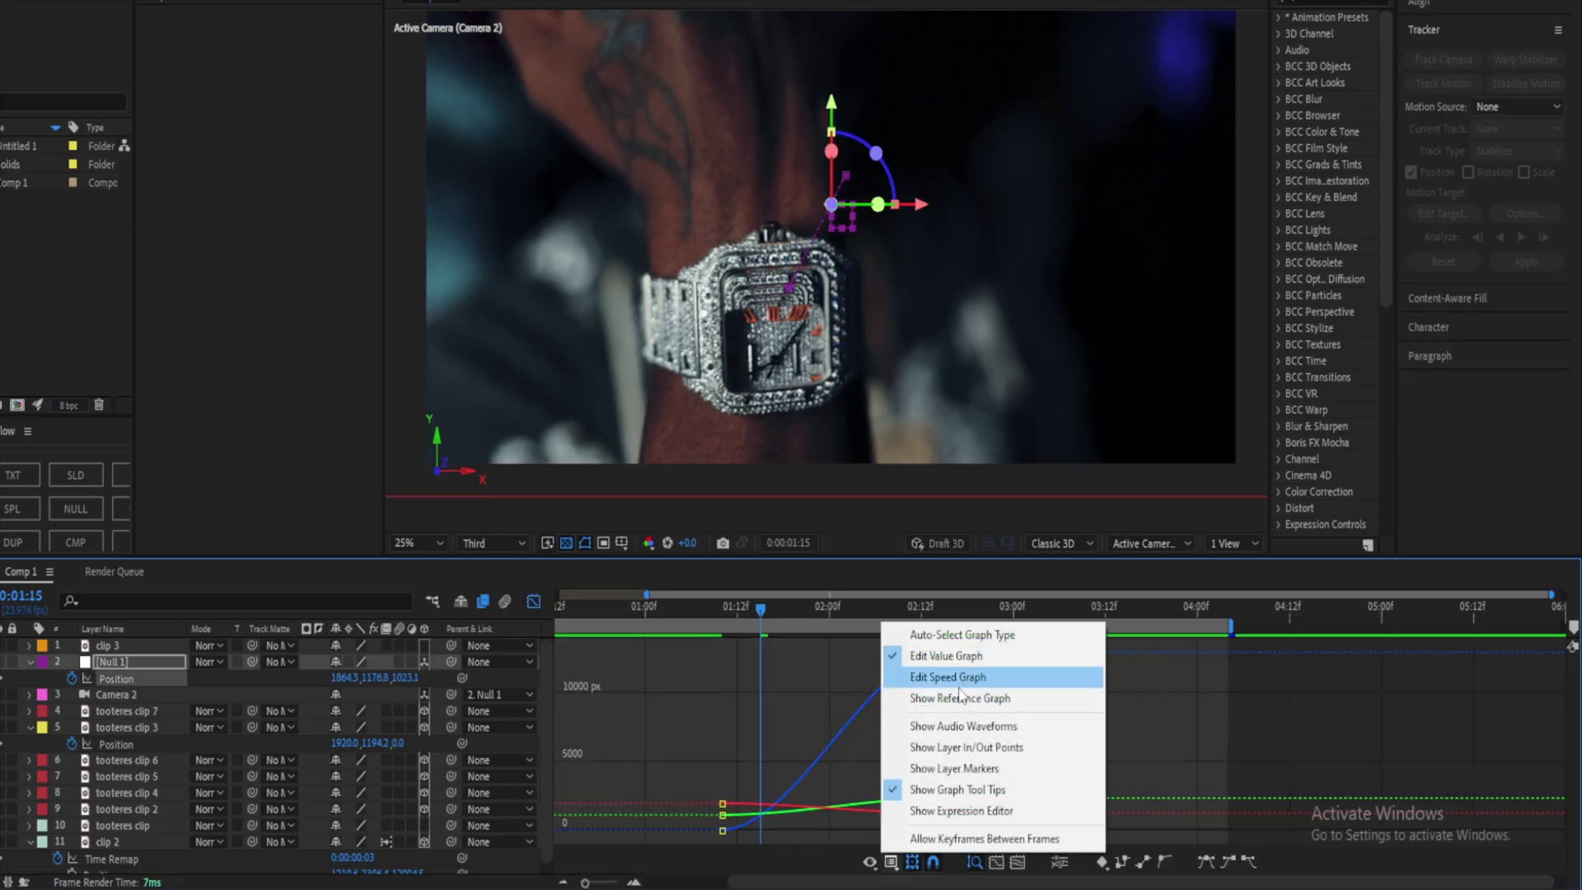
left_click(958, 678)
left_click_drag(912, 839, 913, 840)
left_click(913, 861)
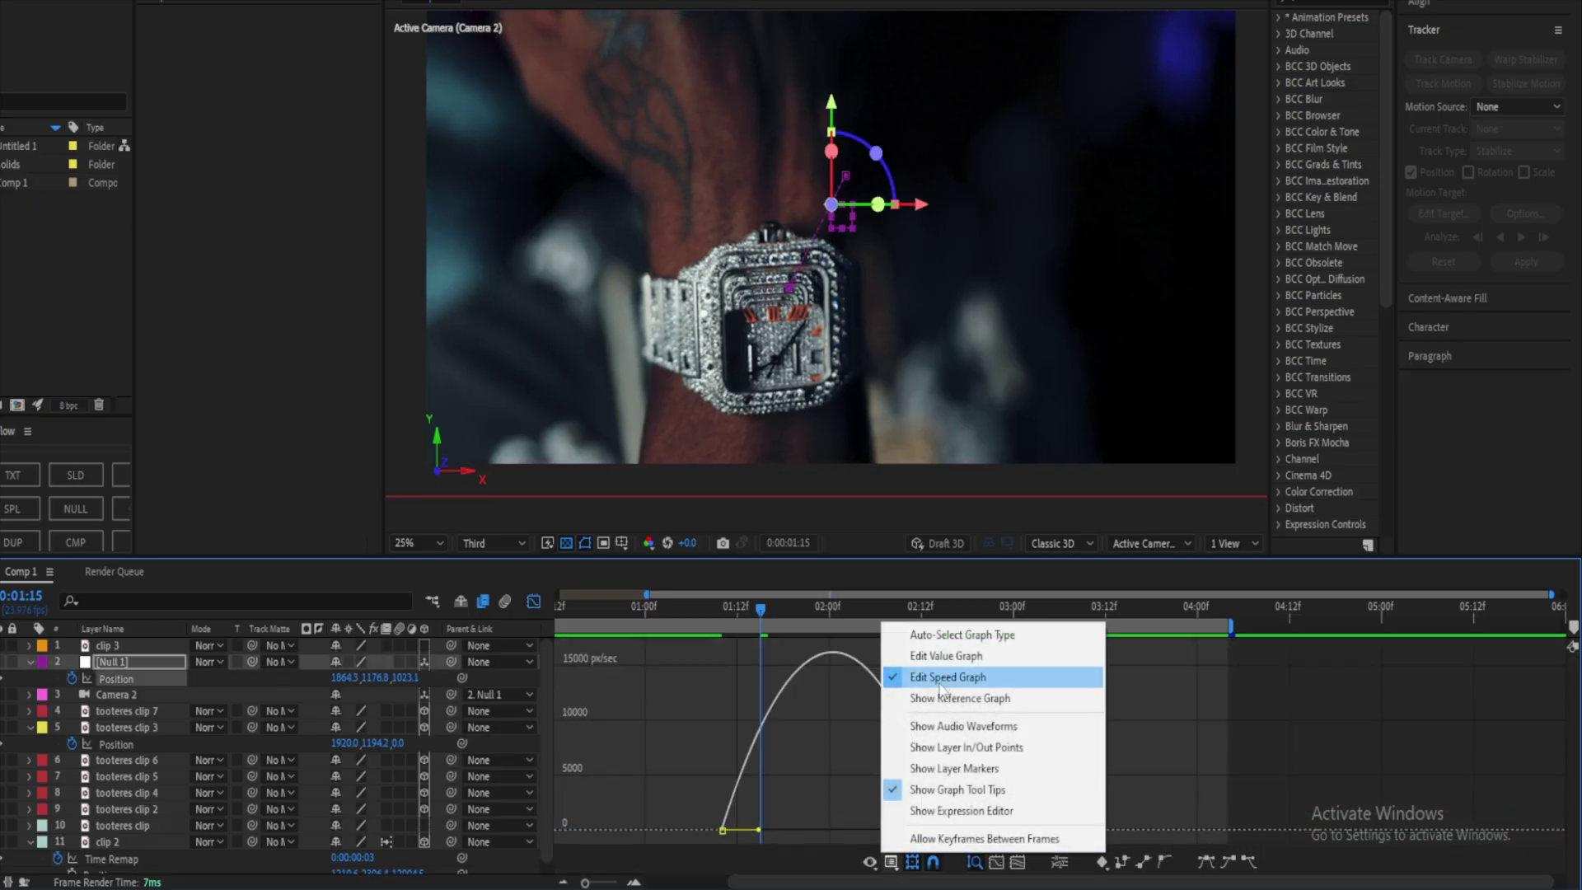
left_click(1123, 702)
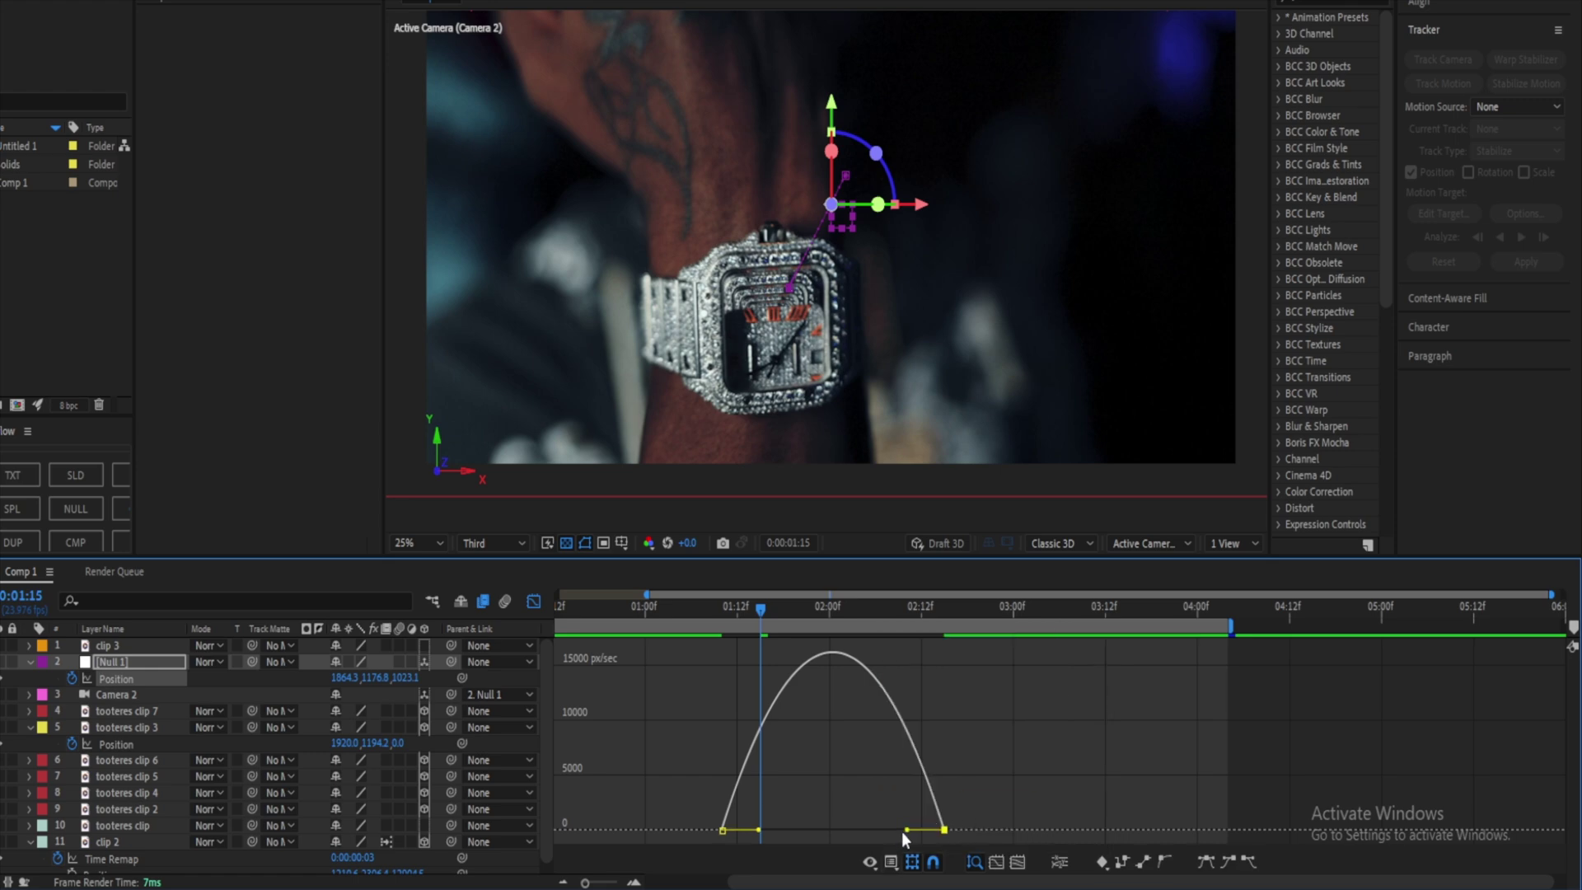
Step: Shape the null's Position speed curve to peak early, around 0:00:01:17, with a long slowdown to the last keyframe, and preview the move
mouse_move(907, 831)
left_mouse_down()
mouse_move(857, 829)
mouse_move(881, 829)
left_mouse_up()
left_click_drag(705, 796, 771, 831)
left_click_drag(646, 606, 822, 615)
left_click_drag(771, 829, 741, 829)
left_click(659, 606)
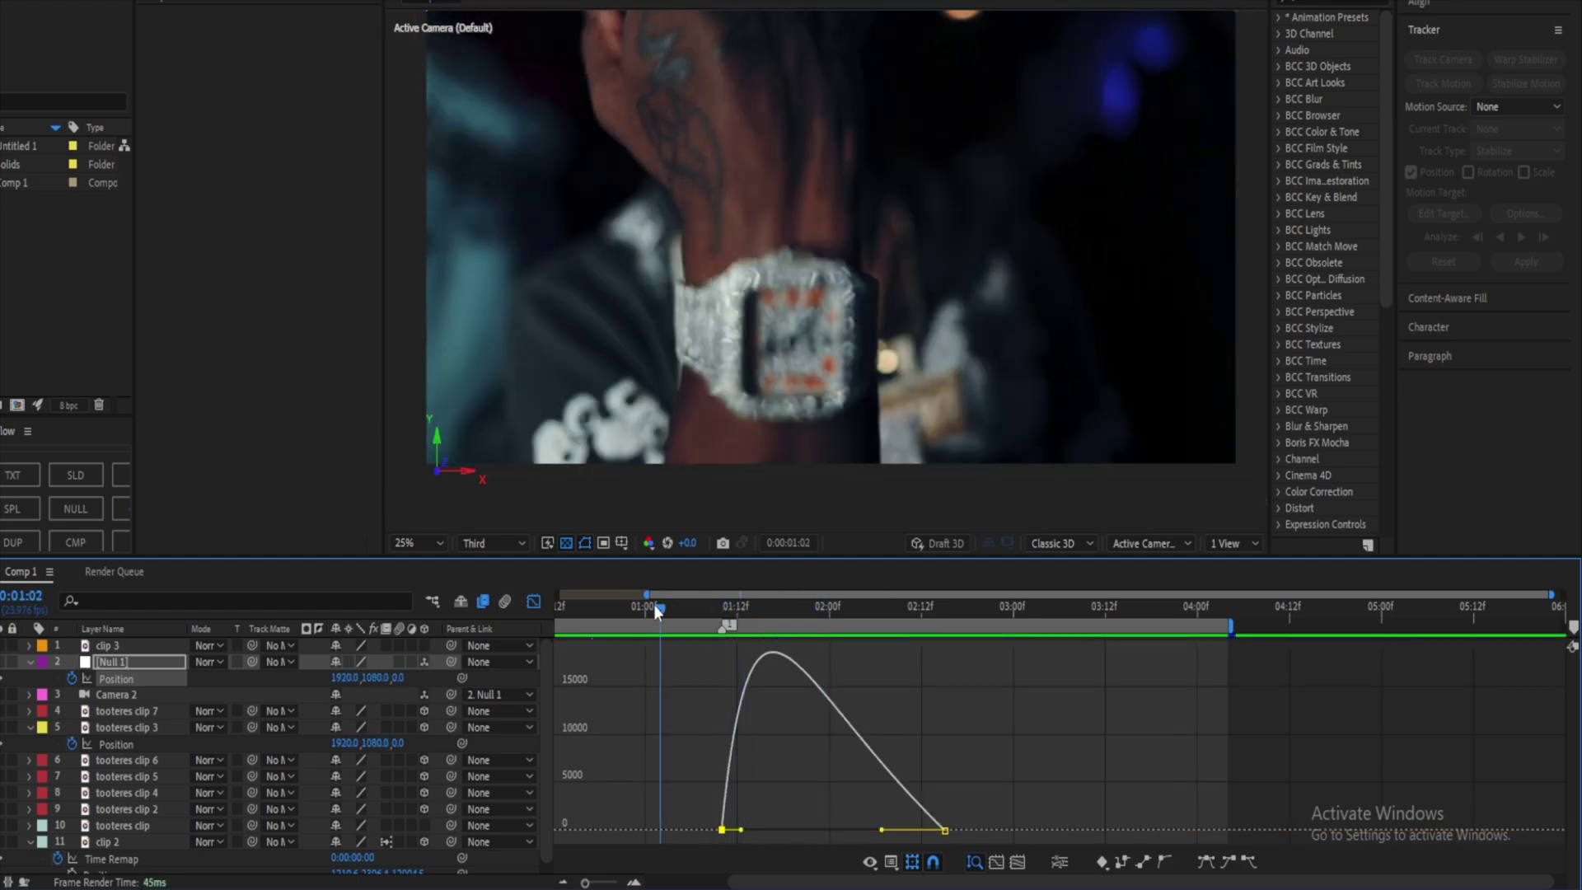
key("space")
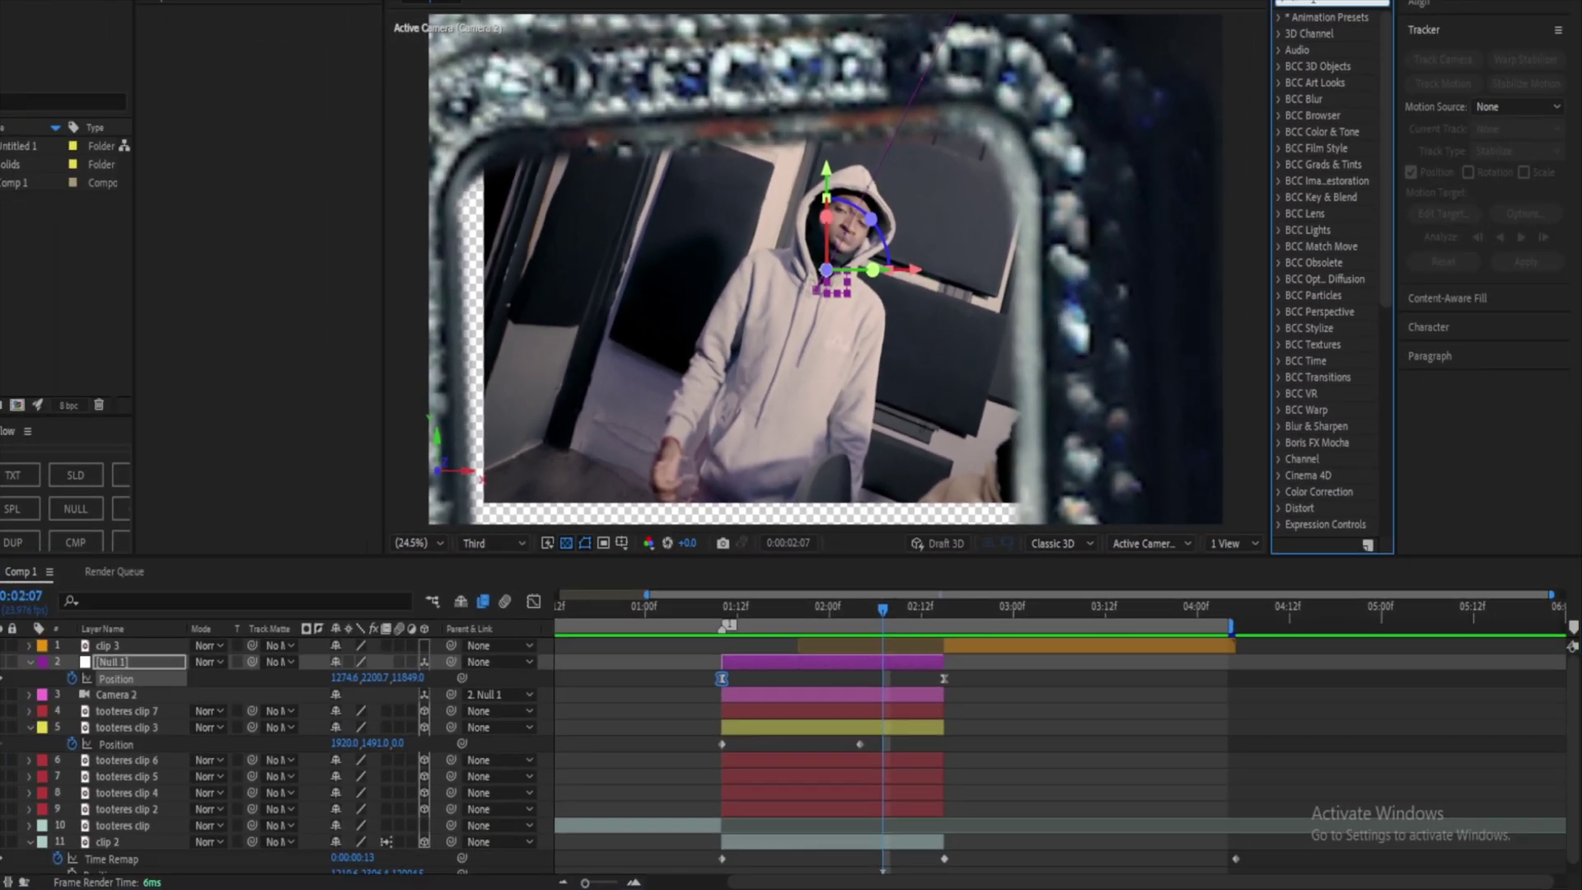
Step: Apply Motion Tile to clip 2 with Mirror Edges on, Output Width 300 and Output Height 270, and preview the result
left_click_drag(1344, 256, 898, 846)
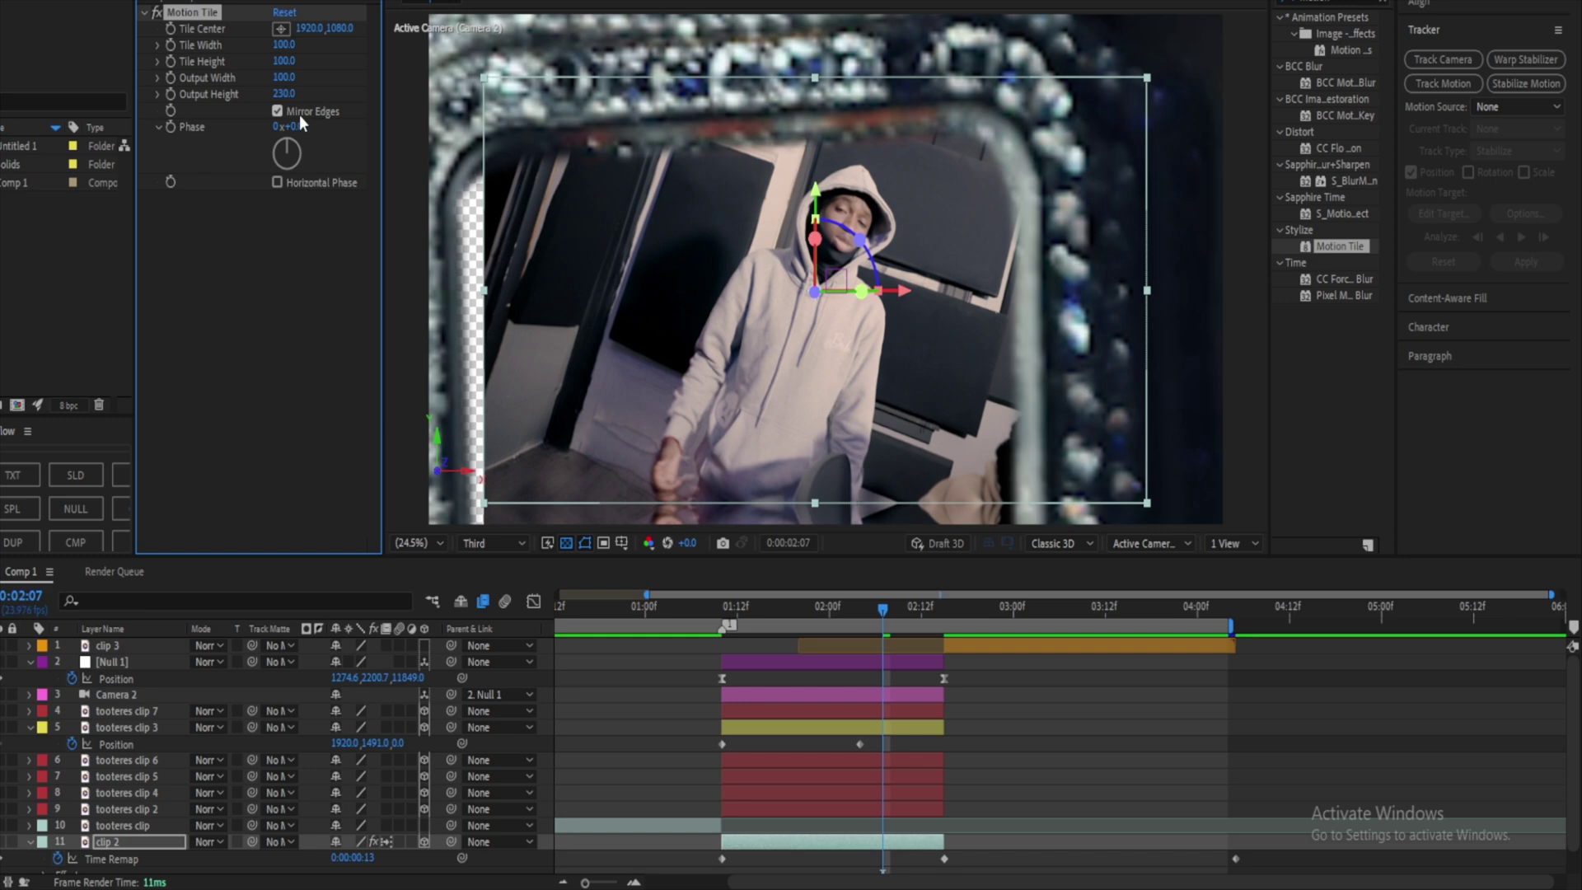
left_click_drag(287, 78, 298, 80)
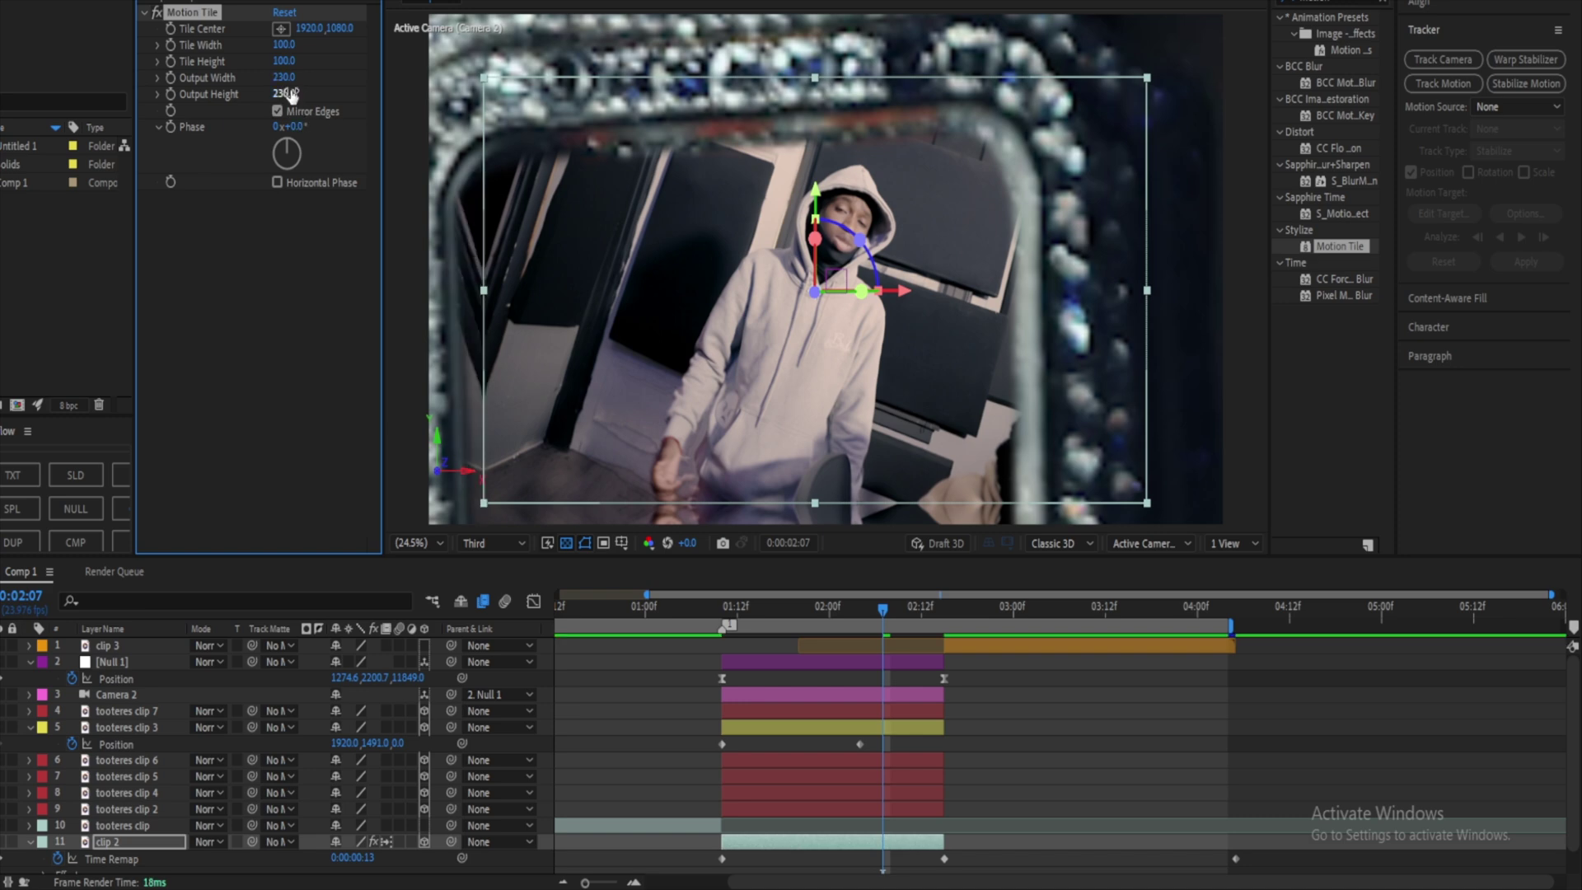
key("space")
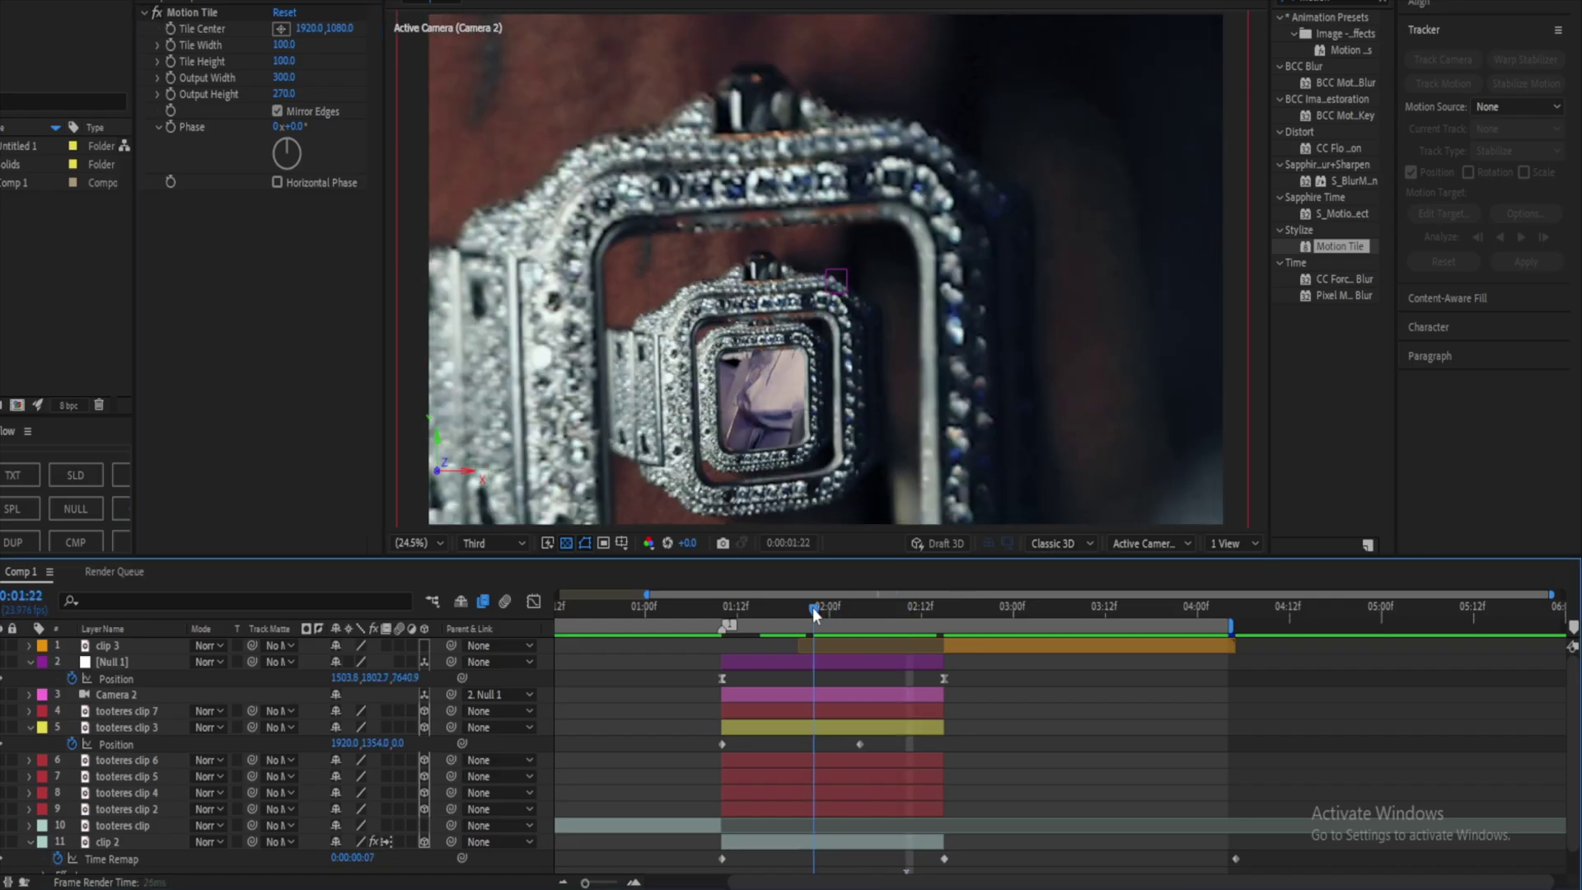
Step: Try scaling clip 2 to 114% and compare its framing with clip 3 around the cut at 0:00:02:15
left_click_drag(813, 607, 932, 624)
left_click(926, 846)
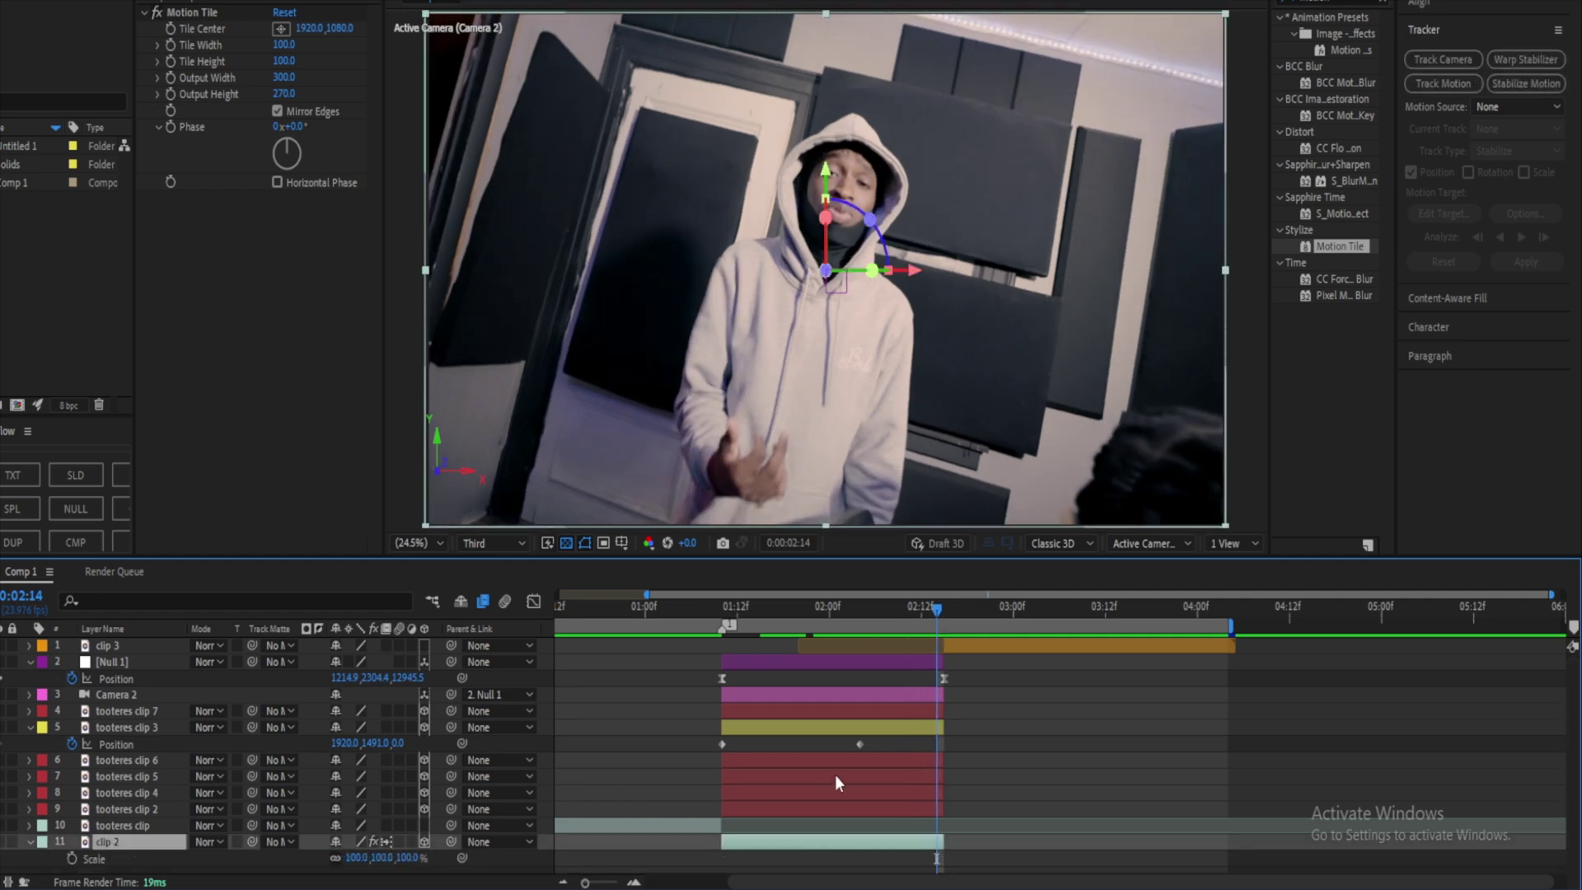
left_click_drag(356, 859, 367, 859)
left_click_drag(897, 611, 944, 612)
left_click(976, 648)
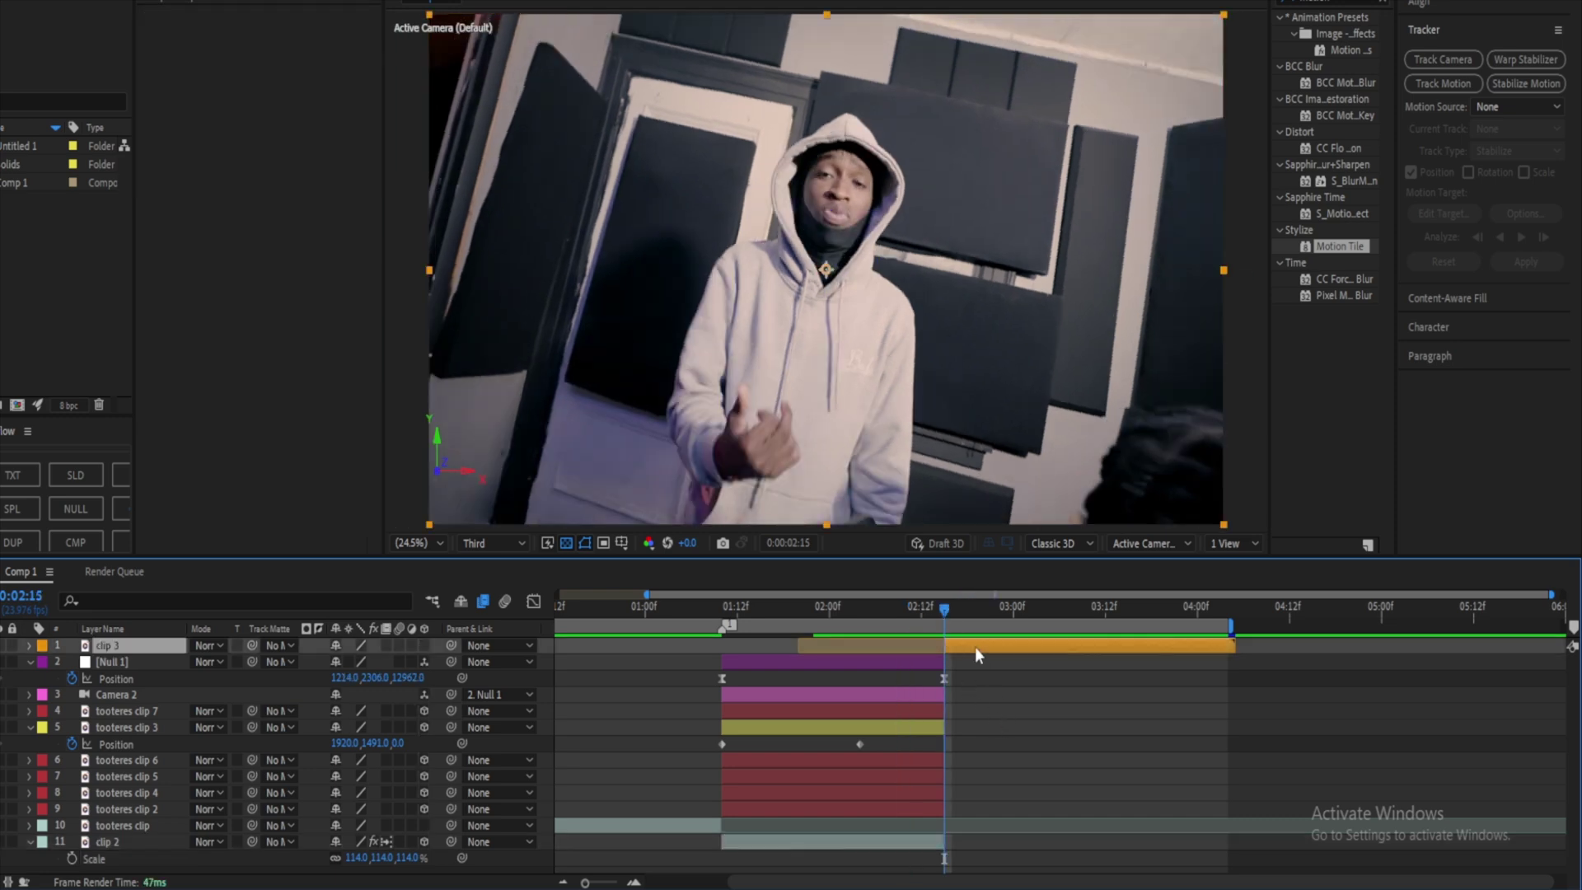
key("Page_Up")
key("Page_Up")
left_click(899, 610)
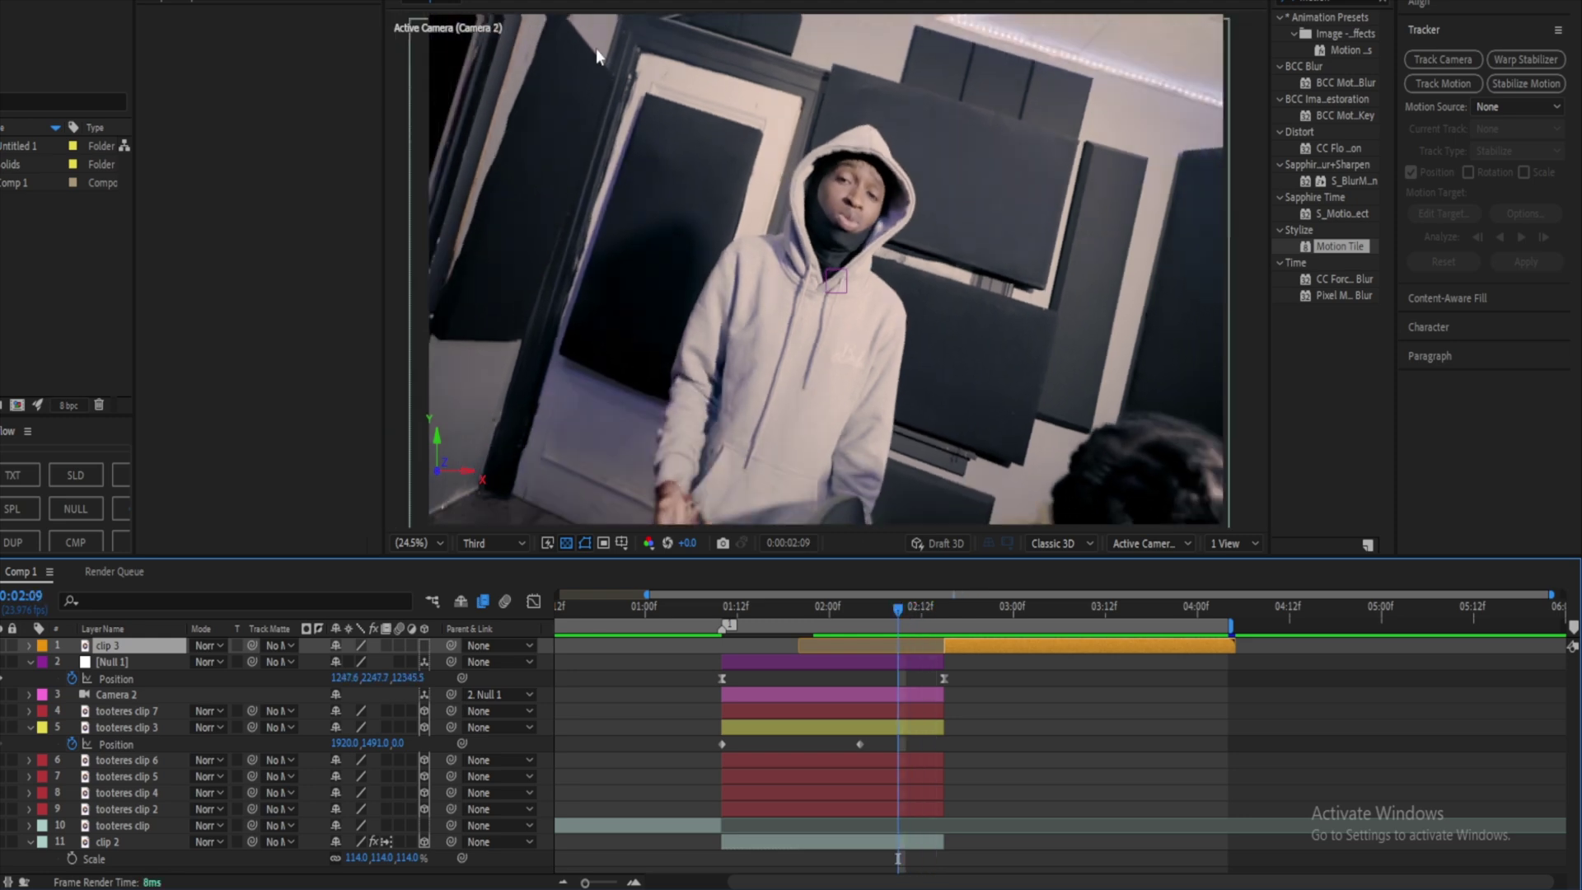
Step: Set the Scale of clip 2 back to 100%
left_click(884, 842)
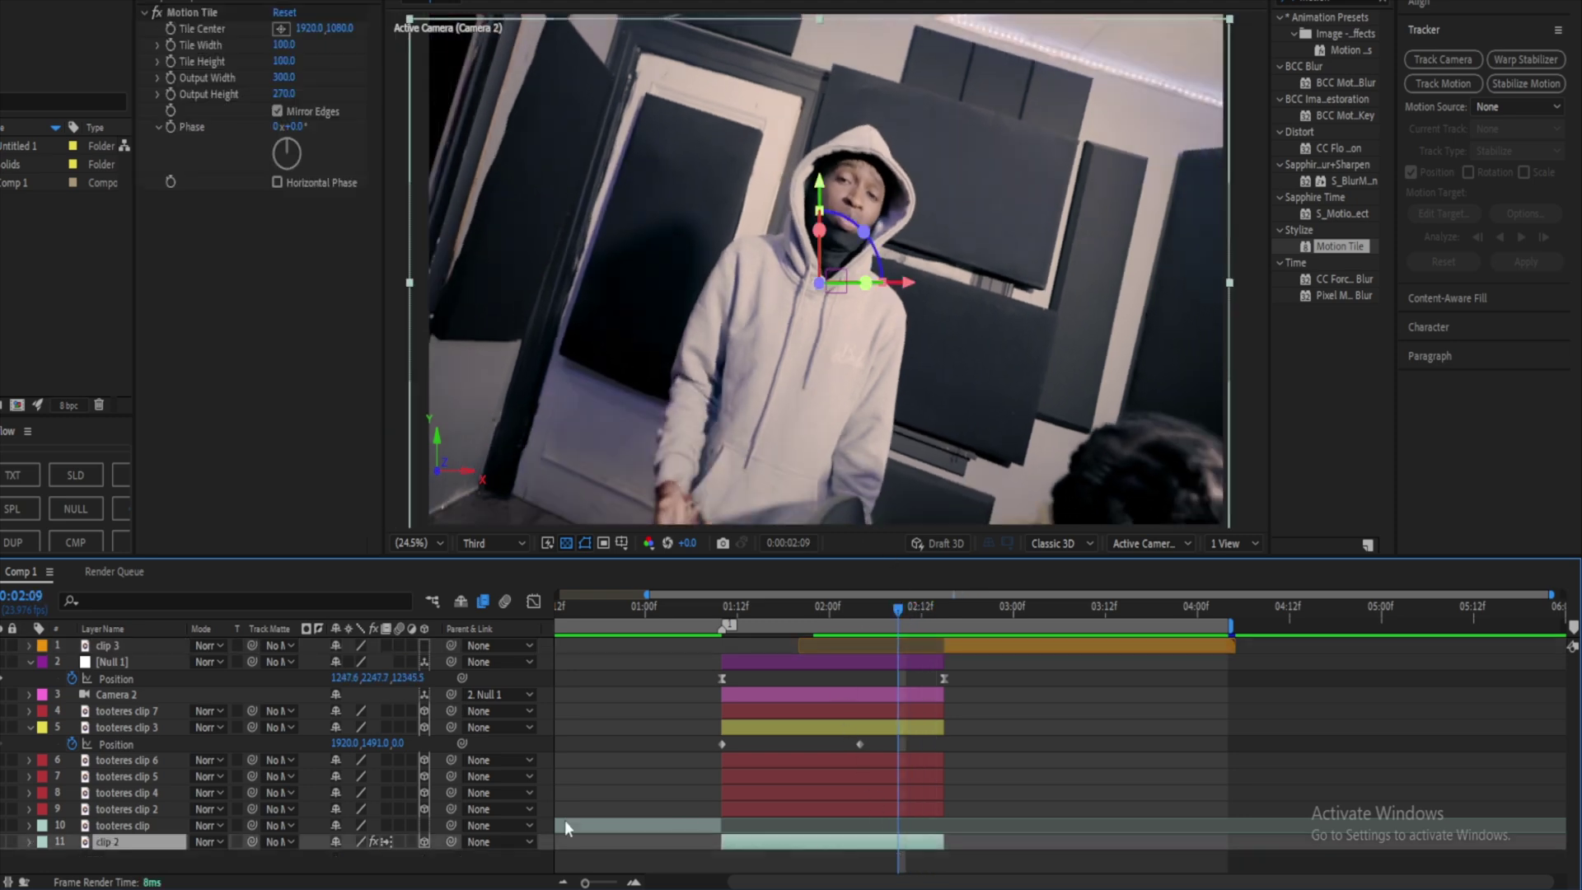
left_click(342, 860)
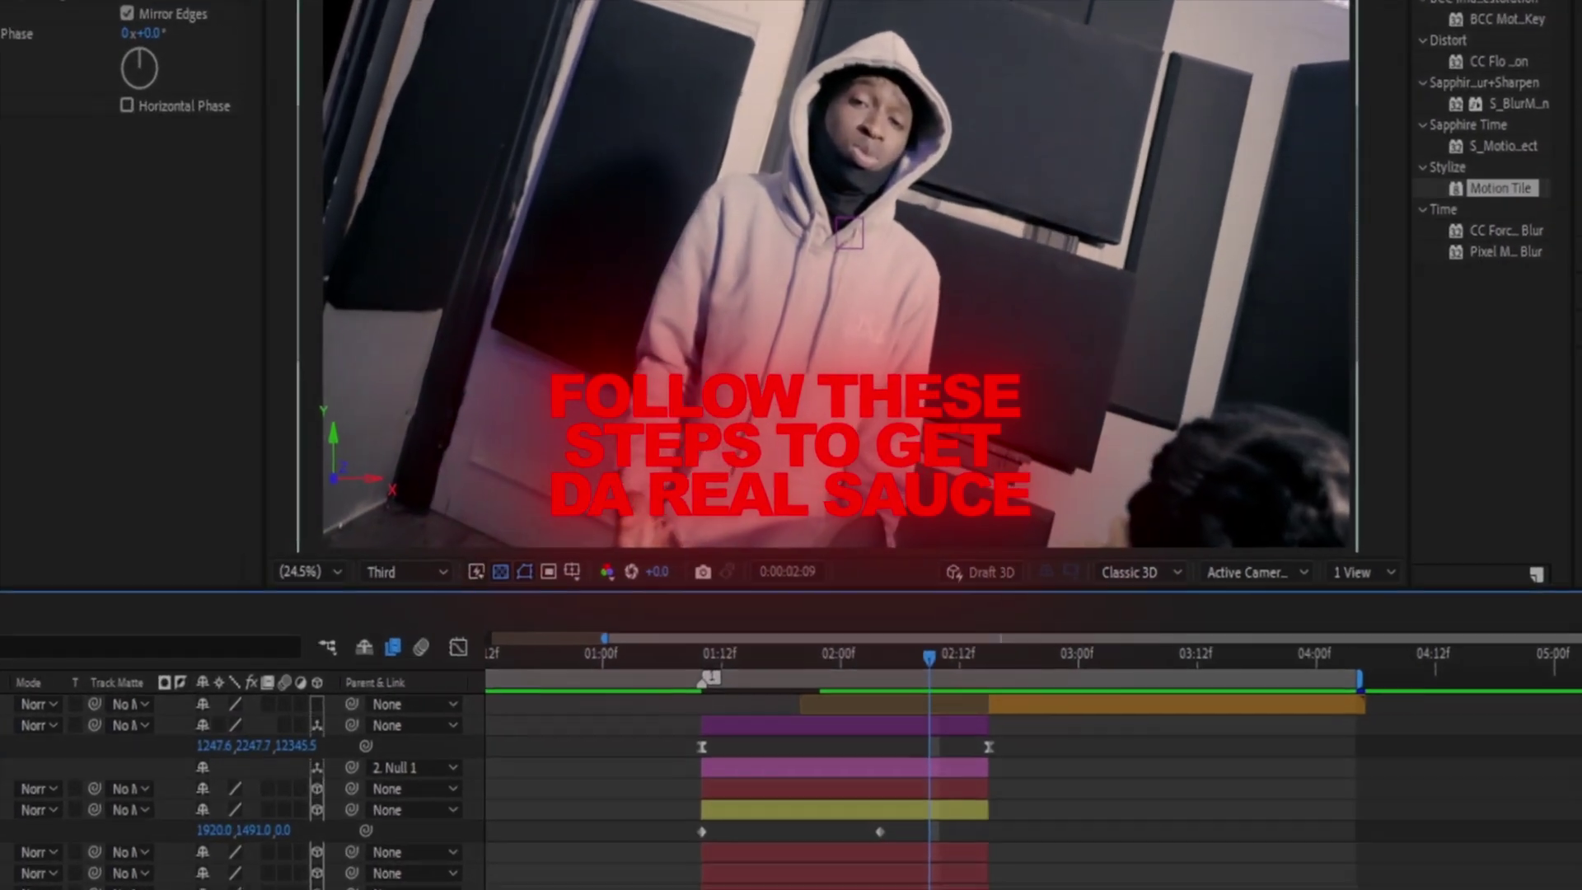
left_click(1007, 762)
Step: Search the effects for "drop" and apply Drop Shadow to tooteres clip 7
left_click_drag(935, 663, 801, 731)
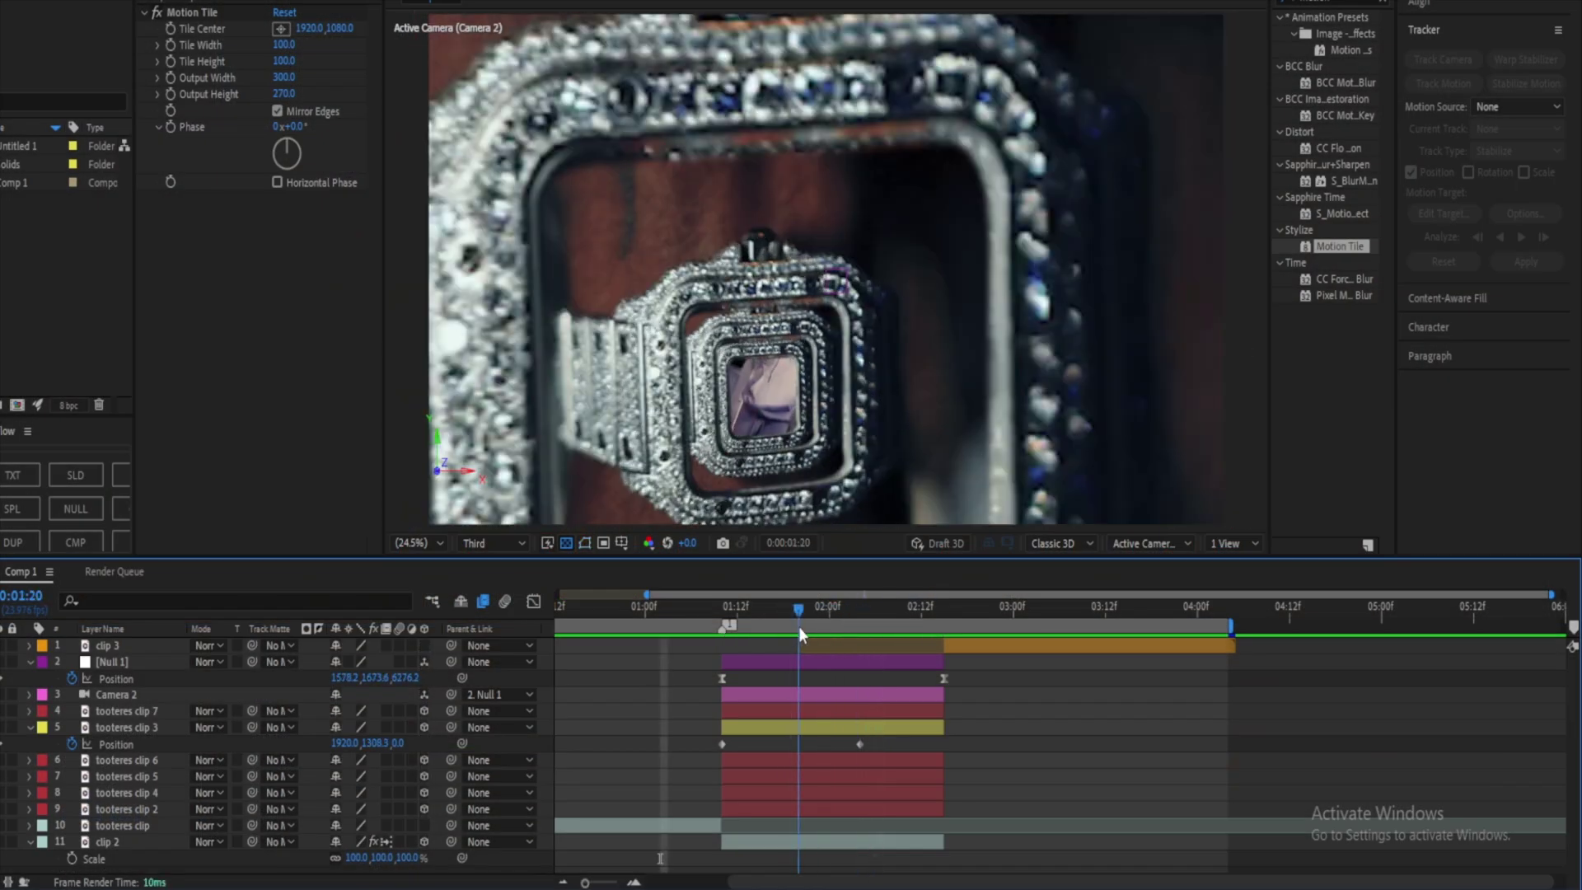
left_click_drag(798, 626, 806, 628)
left_click(1272, 4)
left_click_drag(805, 612, 798, 617)
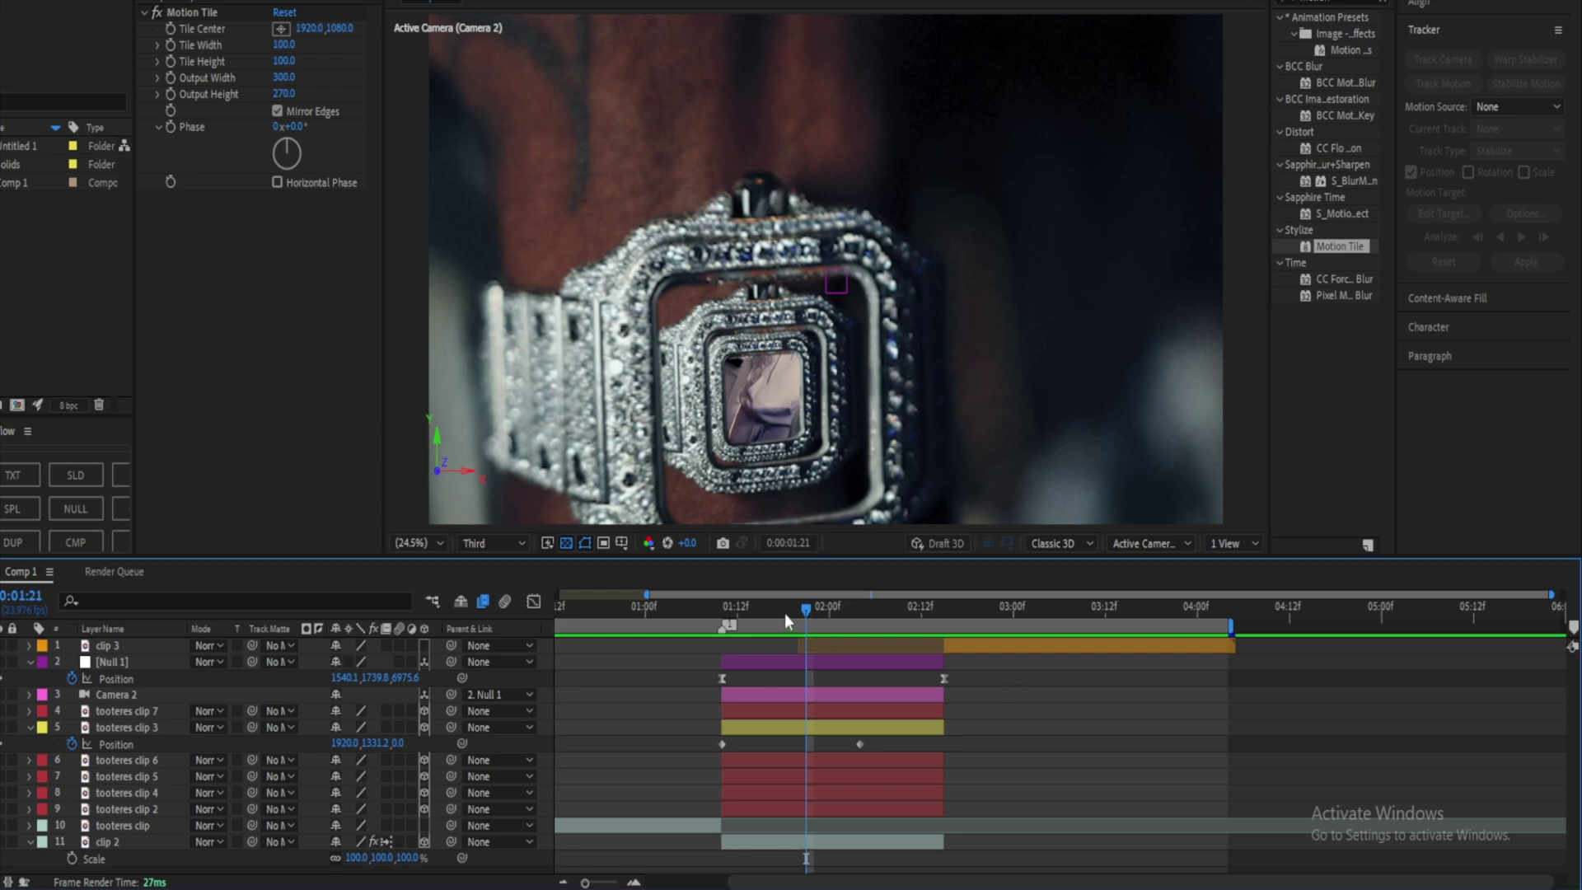
left_click(1332, 3)
type("drop")
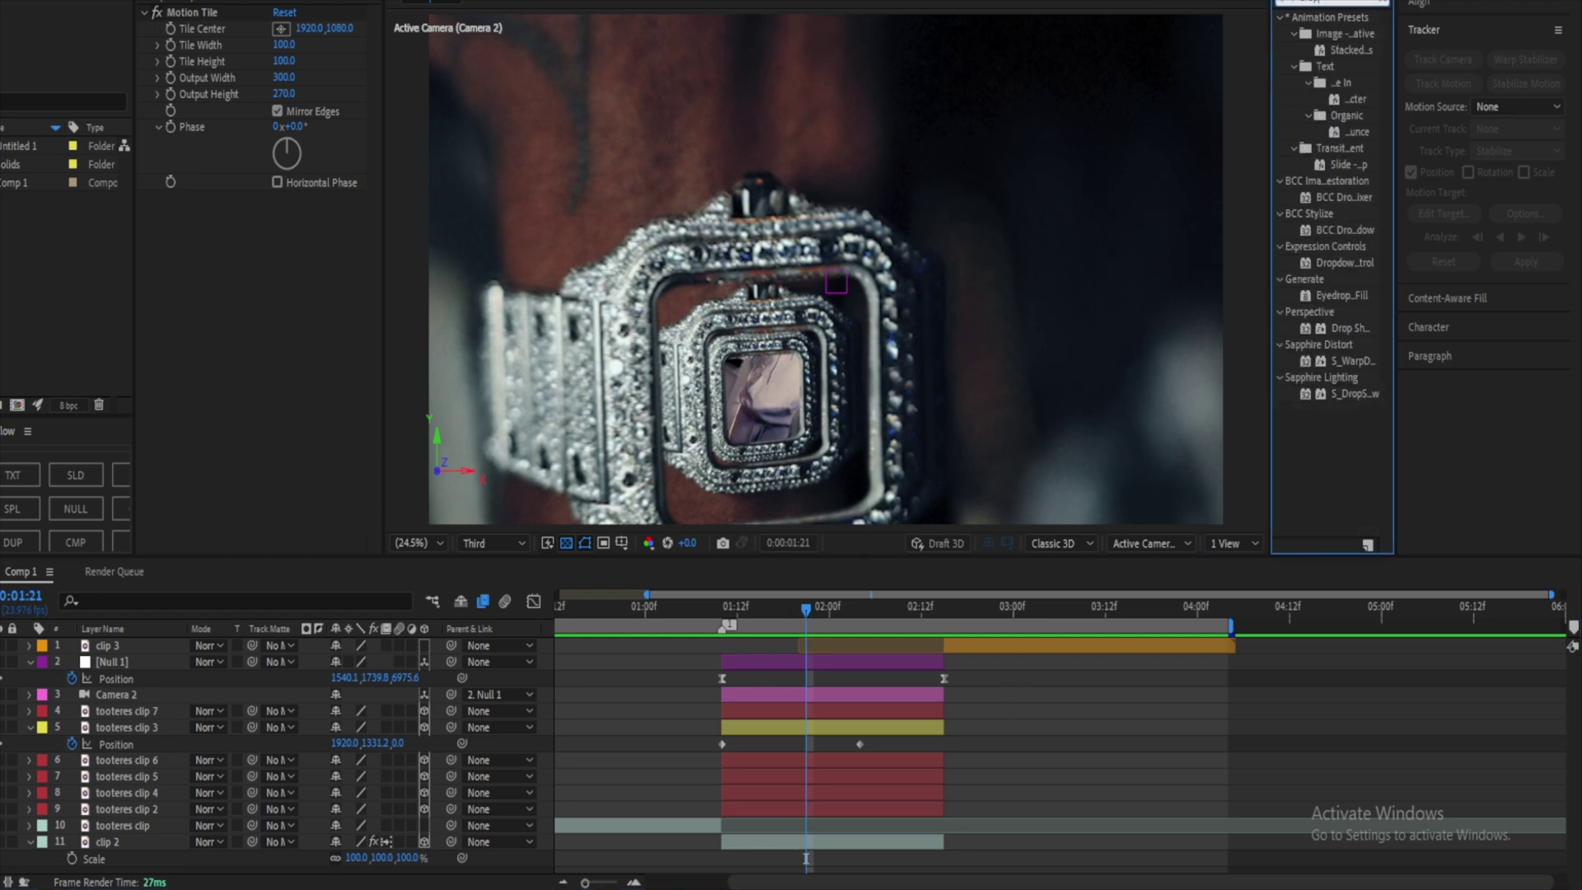
left_click_drag(1395, 406, 1458, 406)
mouse_move(803, 618)
left_mouse_down()
mouse_move(782, 611)
mouse_move(830, 611)
mouse_move(814, 611)
left_mouse_up()
left_click_drag(1363, 331, 832, 710)
Step: Set the Drop Shadow on tooteres clip 7 to Opacity 69%, Distance 21 and Softness 30, judging it at 0:00:01:17
left_click(770, 609)
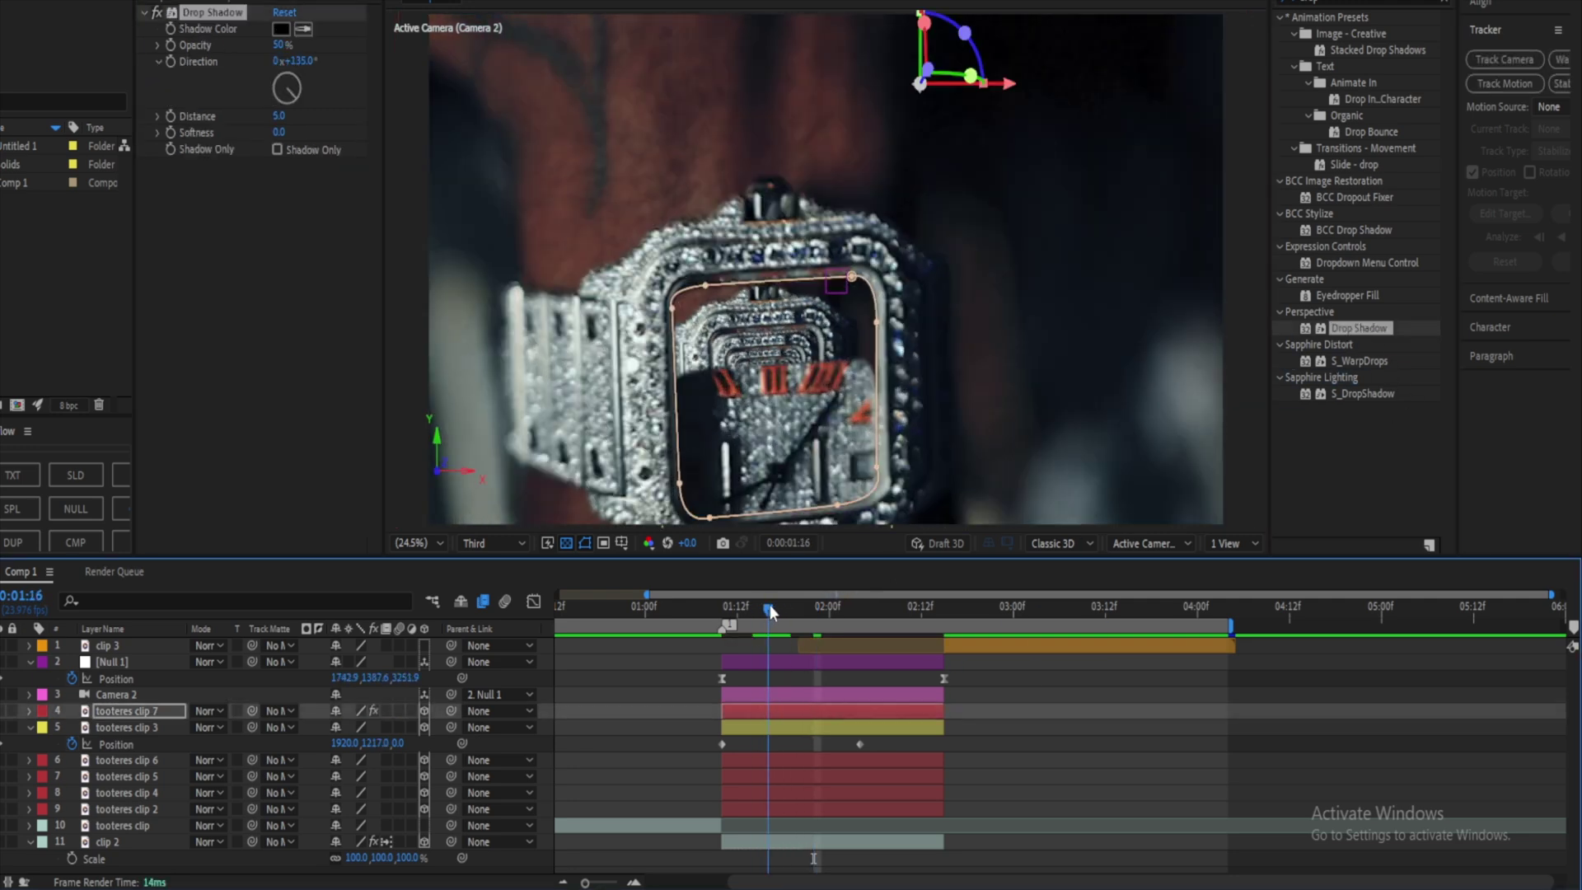
left_click_drag(770, 610, 776, 611)
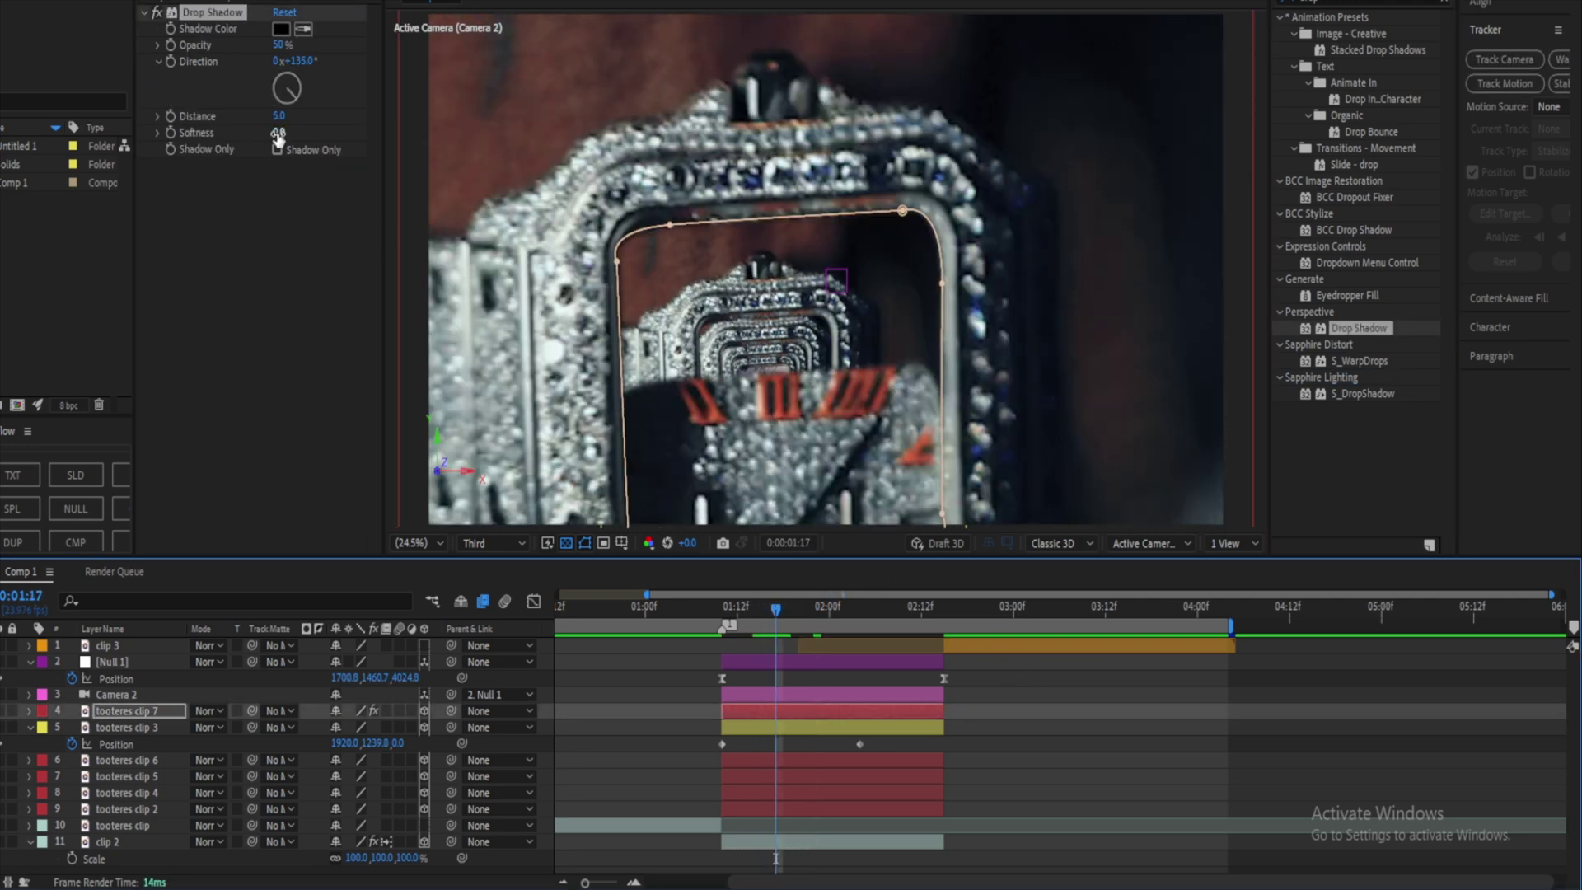
left_click_drag(279, 132, 313, 129)
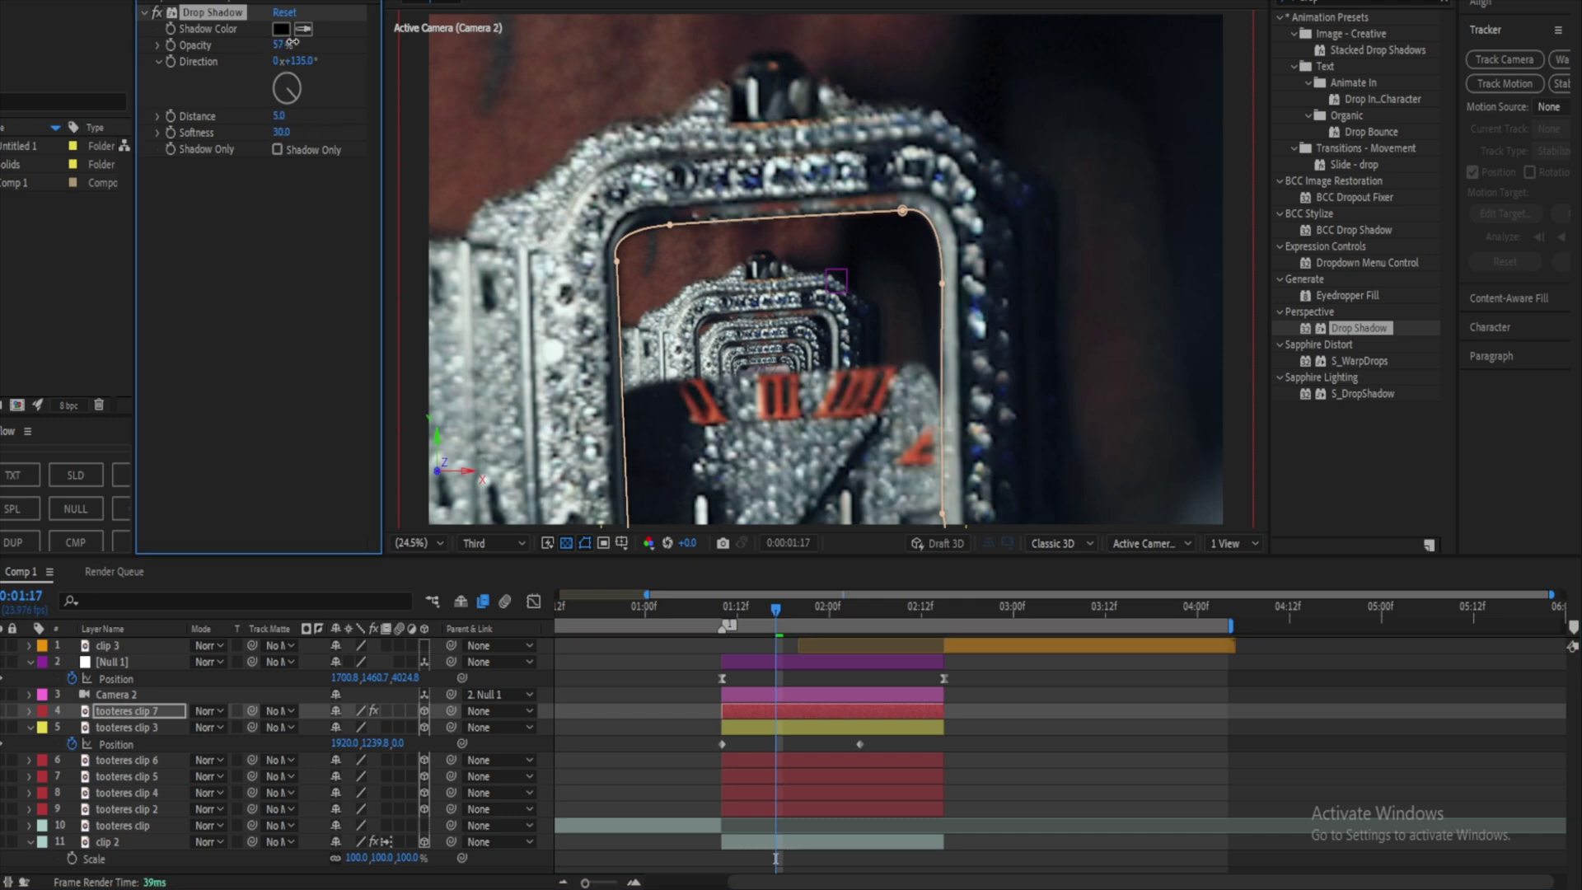
left_click_drag(285, 121, 272, 121)
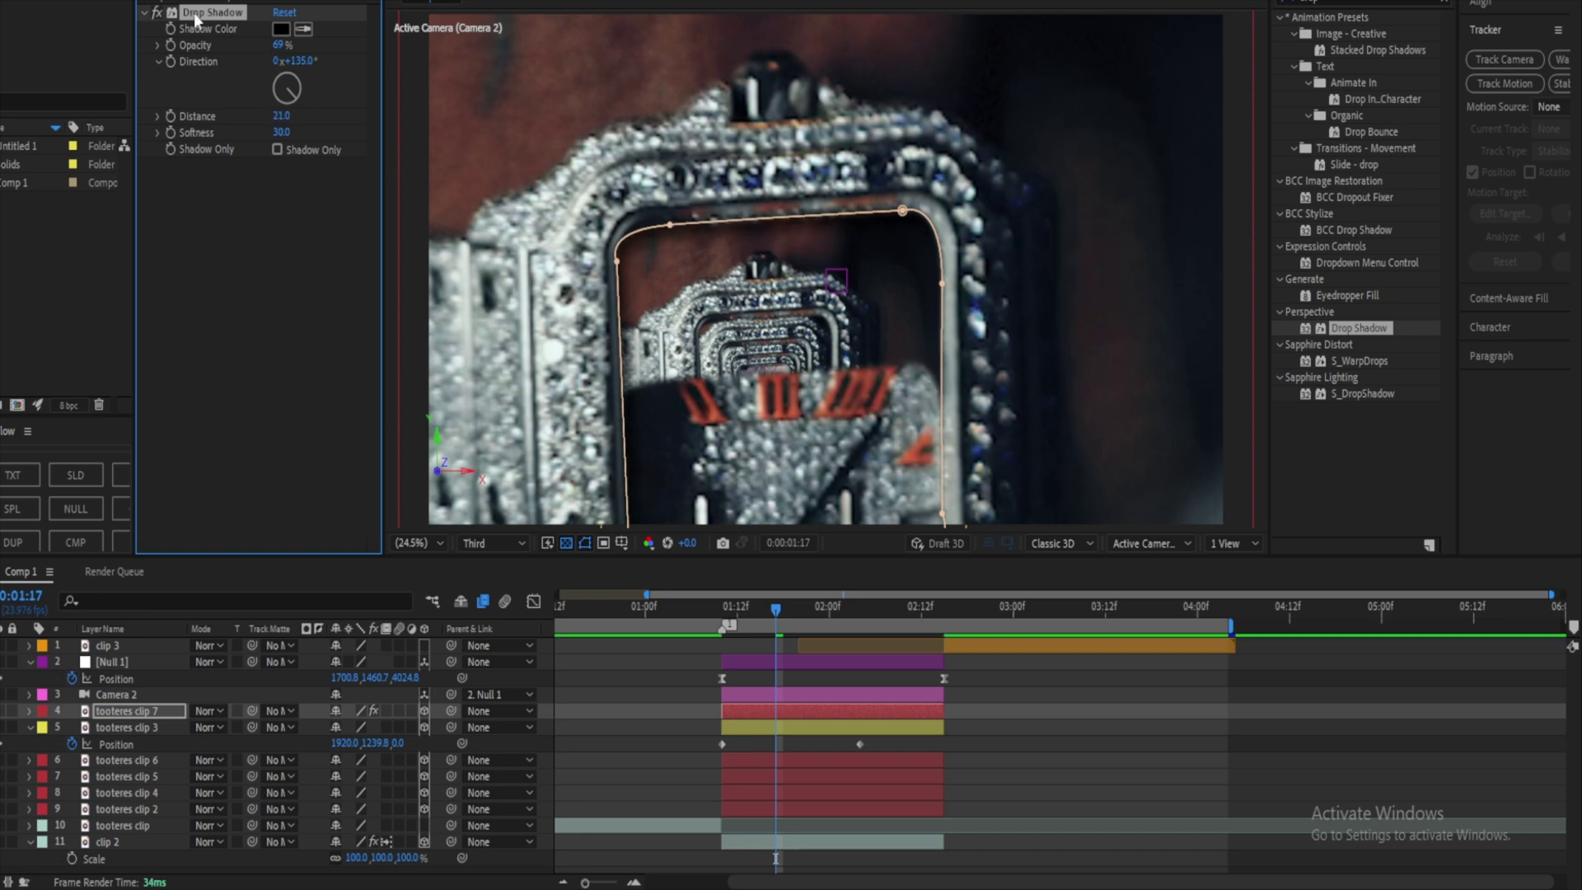
Step: Copy the Drop Shadow effect from tooteres clip 7 to tooteres clips 6, 5, 4 and 2
left_click(822, 765)
left_click(754, 808, "shift")
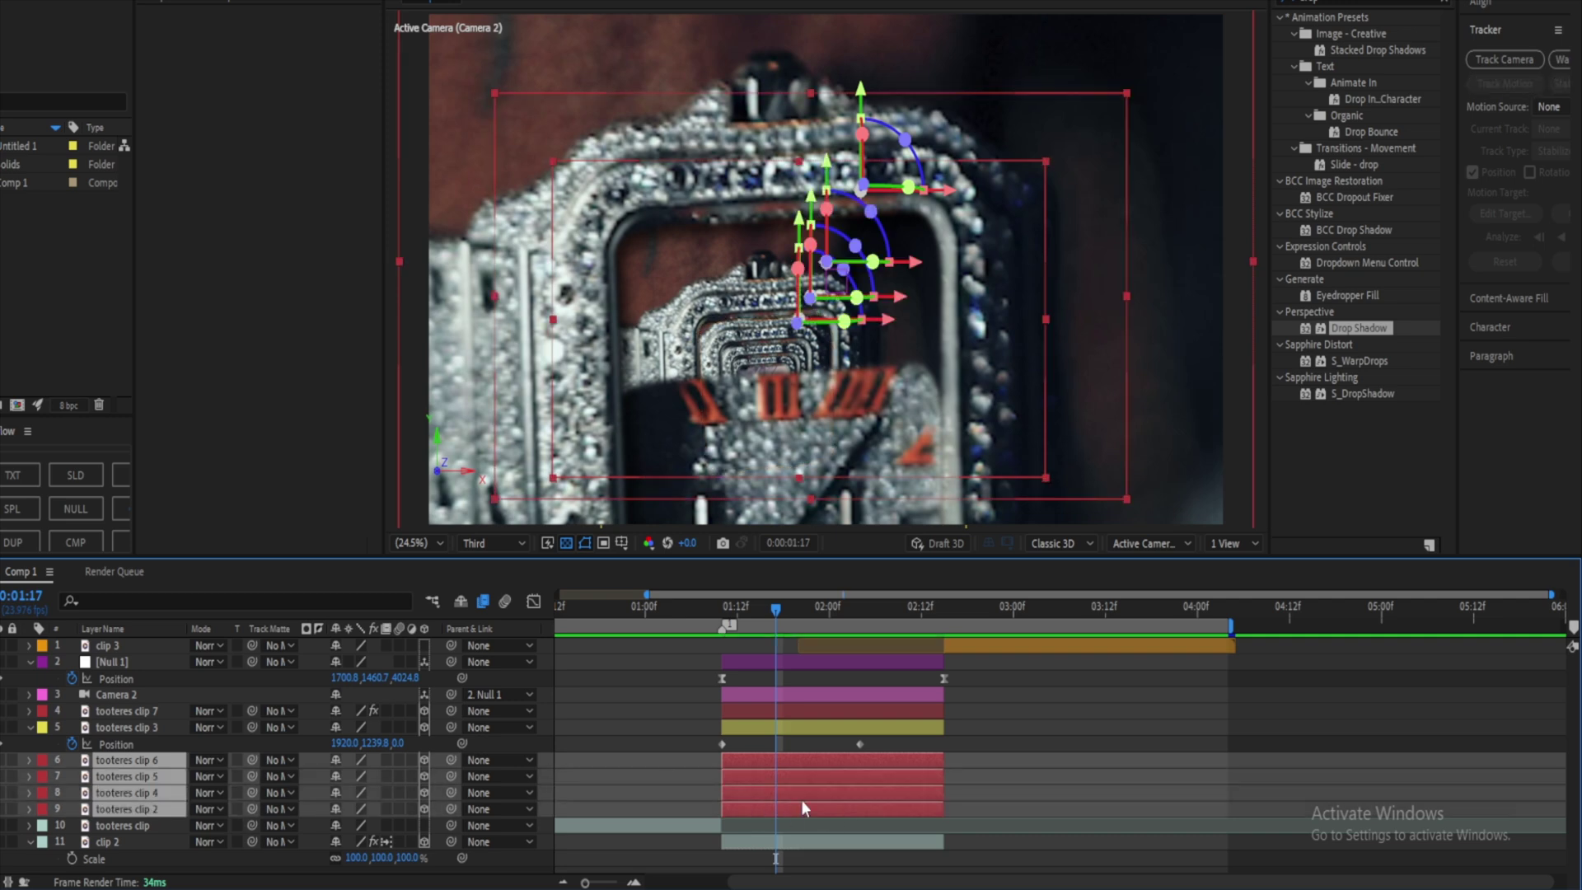
key("ctrl+v")
left_click(1032, 790)
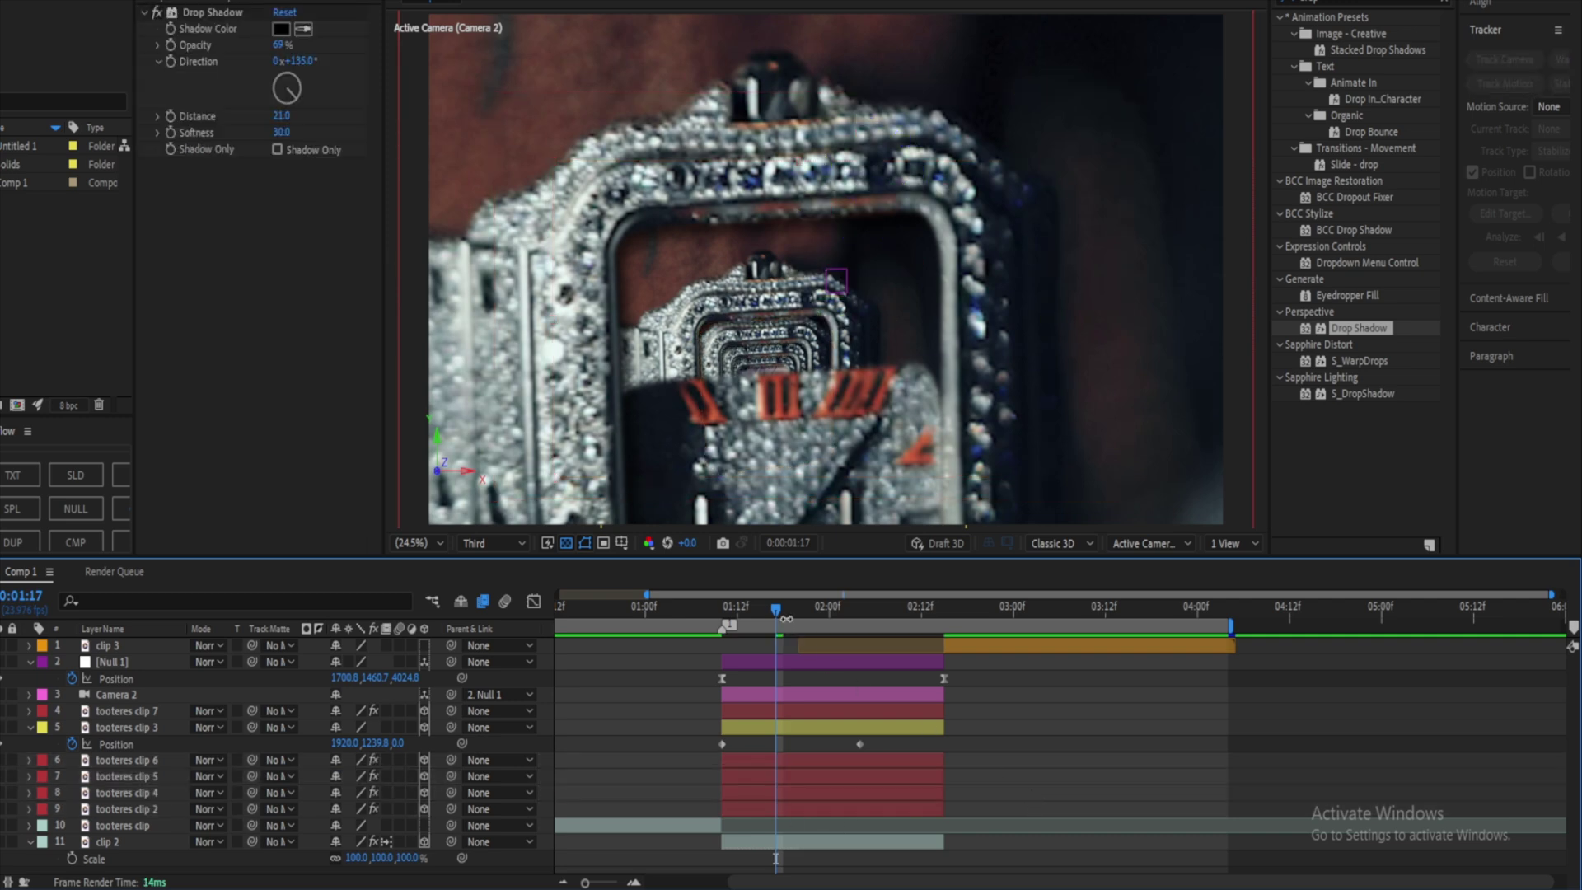
Step: Enable motion blur for the composition and its watch and clip layers, from tooteres clip 7 down to clip 2, and preview the transition
left_click_drag(807, 620, 777, 620)
left_click_drag(781, 608, 760, 608)
key("space")
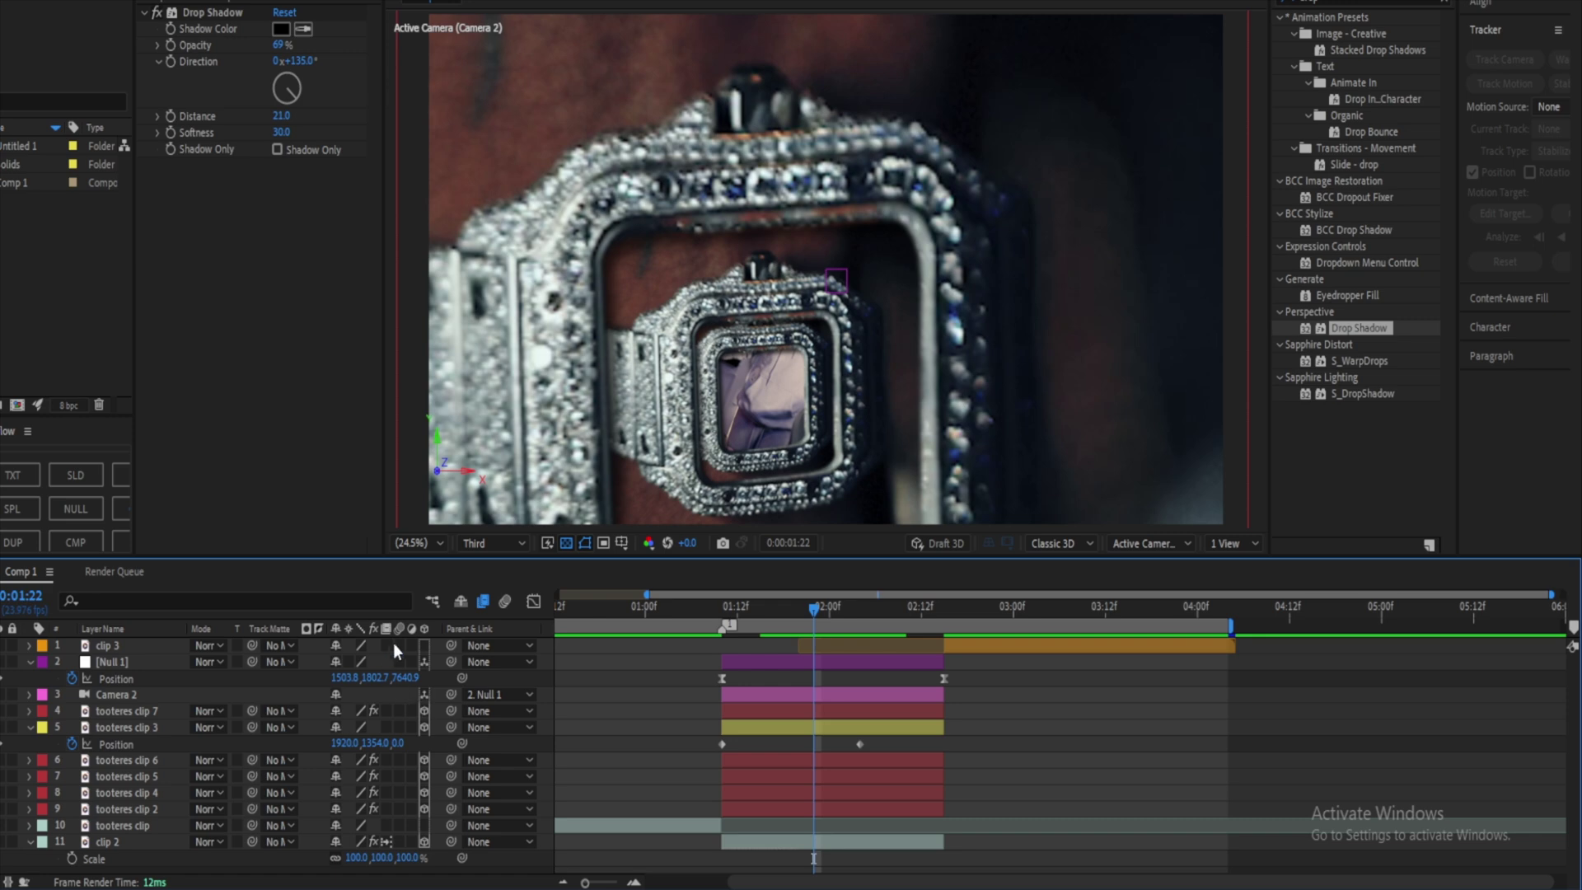
left_click(386, 842)
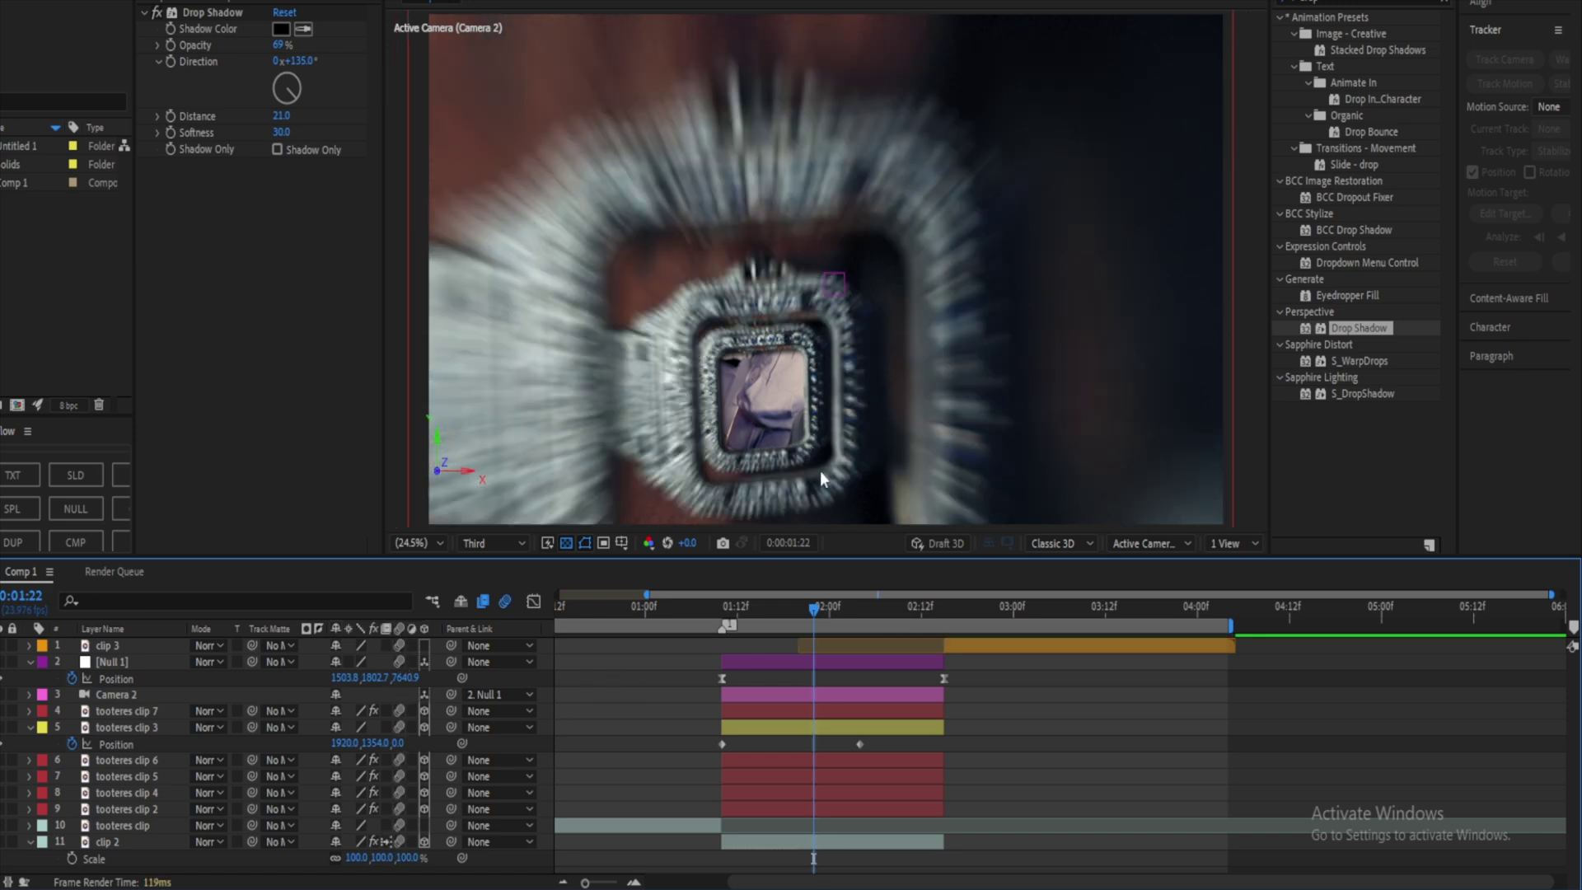
left_click_drag(816, 616, 650, 591)
key("space")
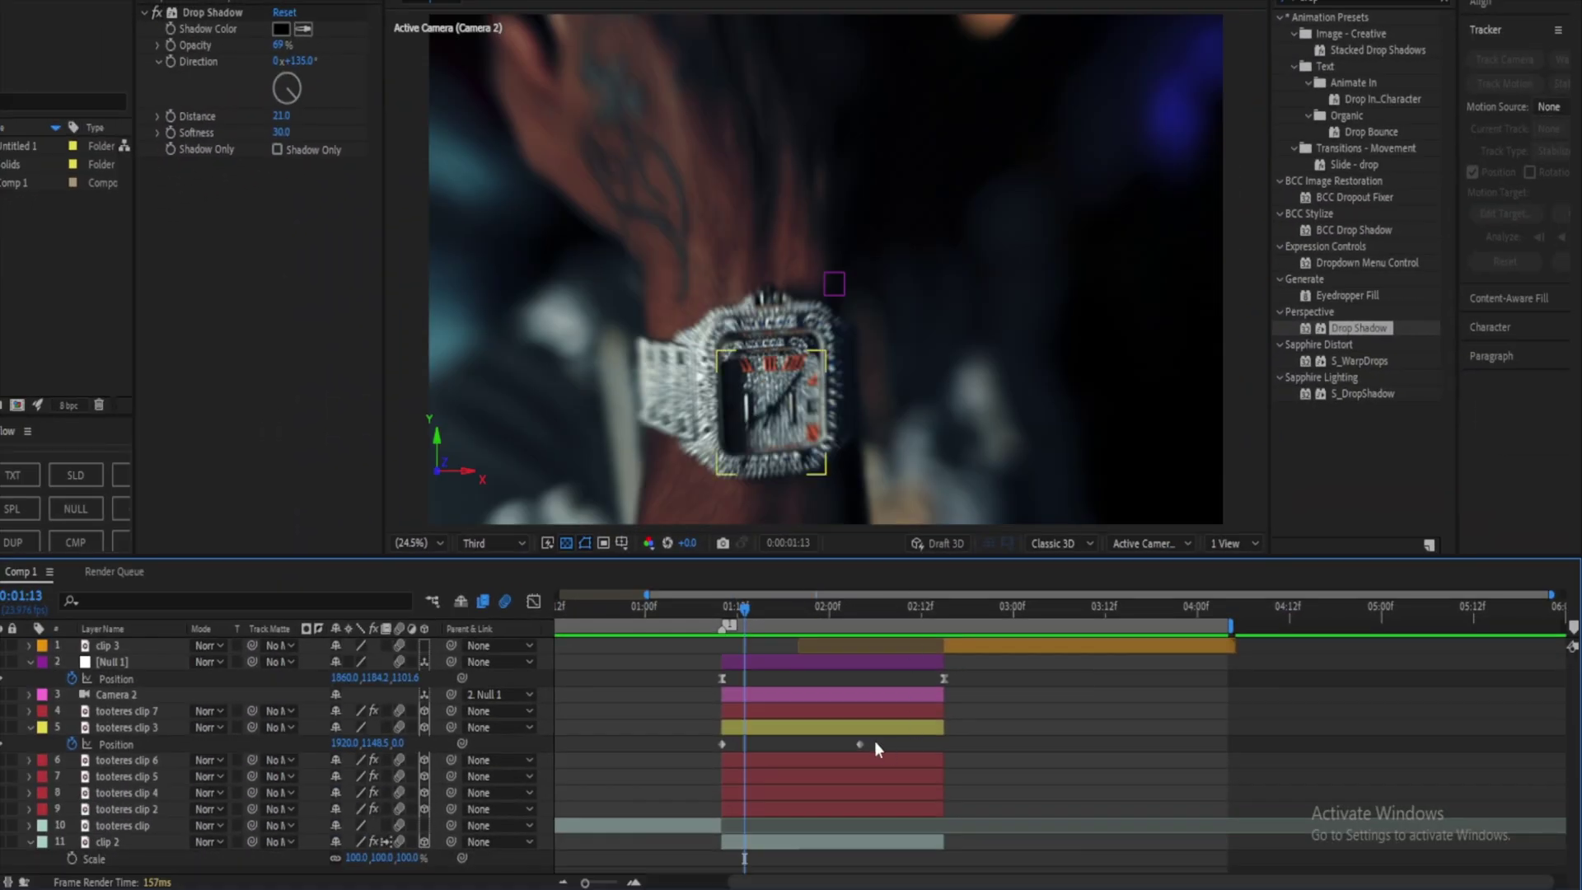
Step: Move the second Position keyframe of tooteres clip 3 to about 0:00:02:08 and apply Easy Ease to both its Position keyframes
left_click_drag(860, 744, 739, 749)
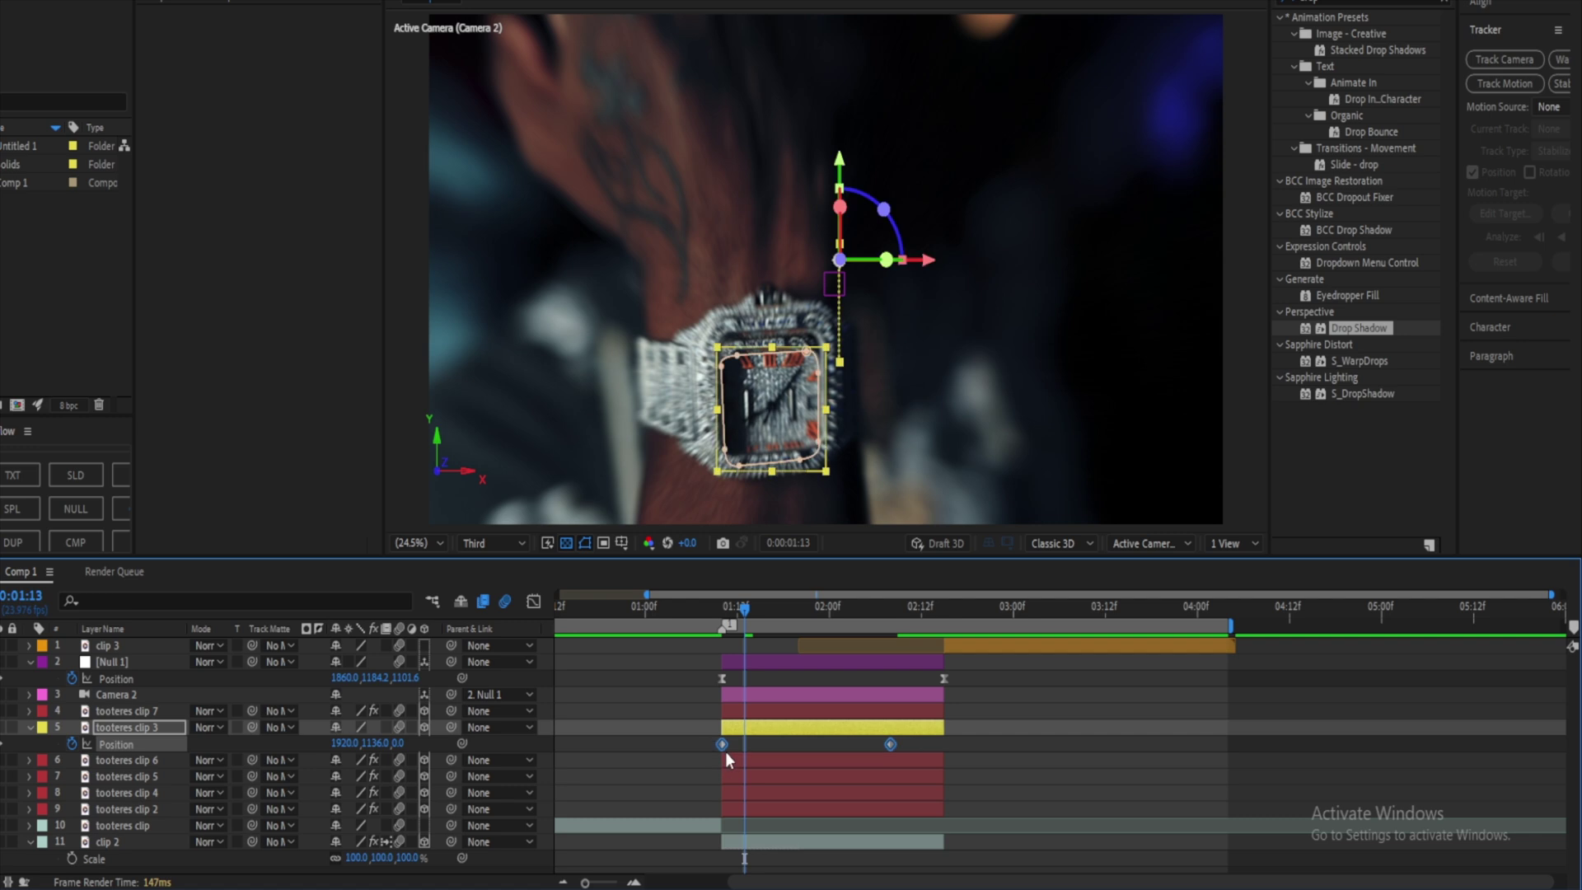
right_click(722, 744)
mouse_move(777, 730)
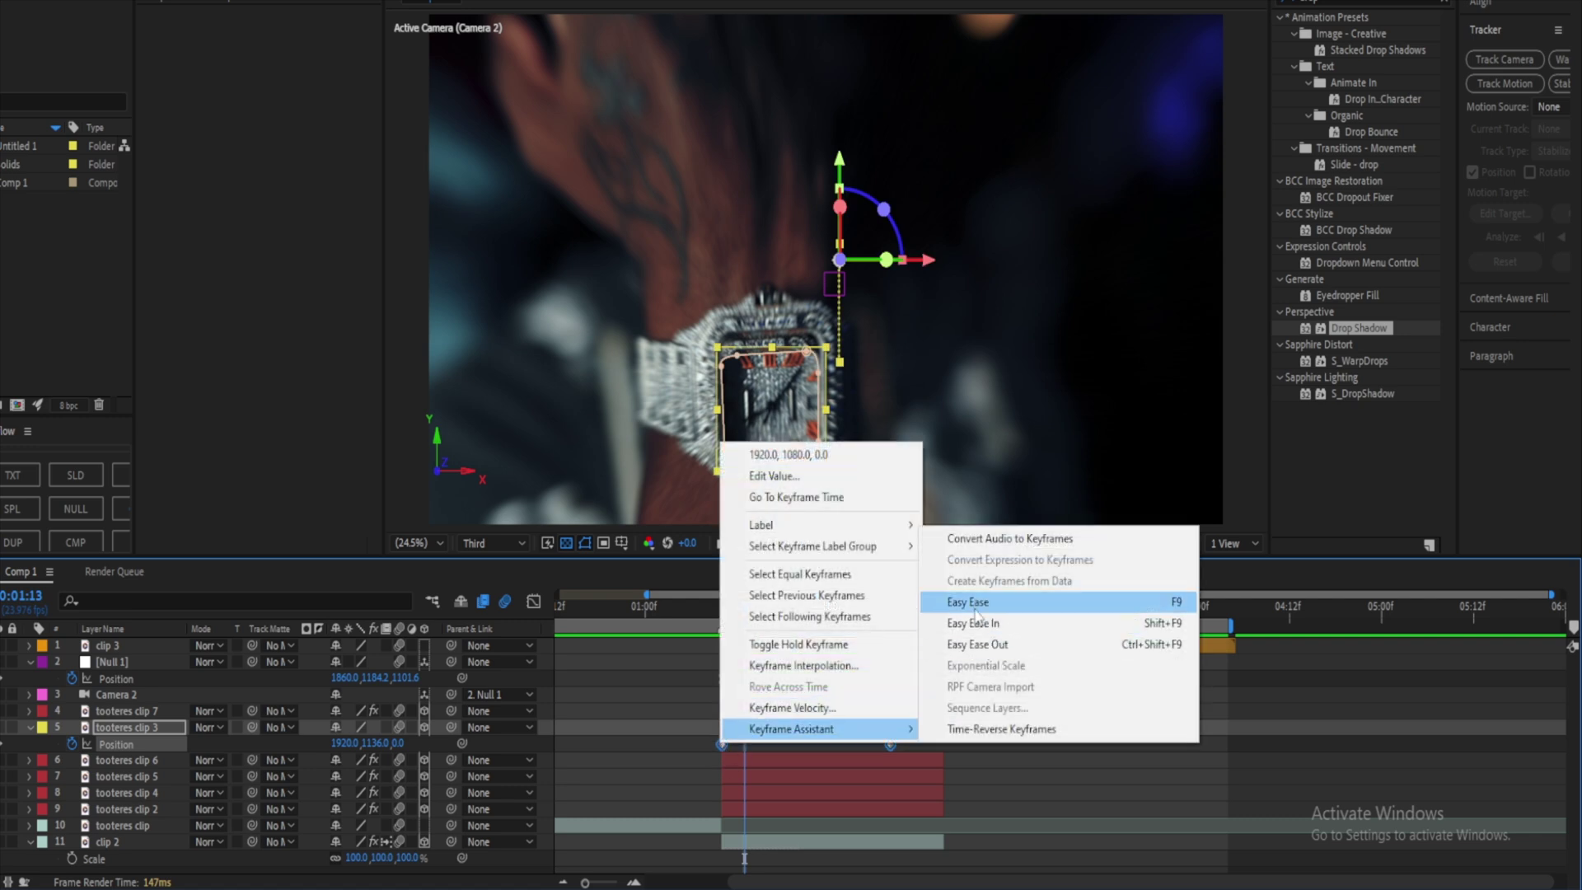
left_click(976, 602)
Step: Lengthen the ease into the last Position keyframe of tooteres clip 3 in the speed graph and preview the drop
left_click(534, 602)
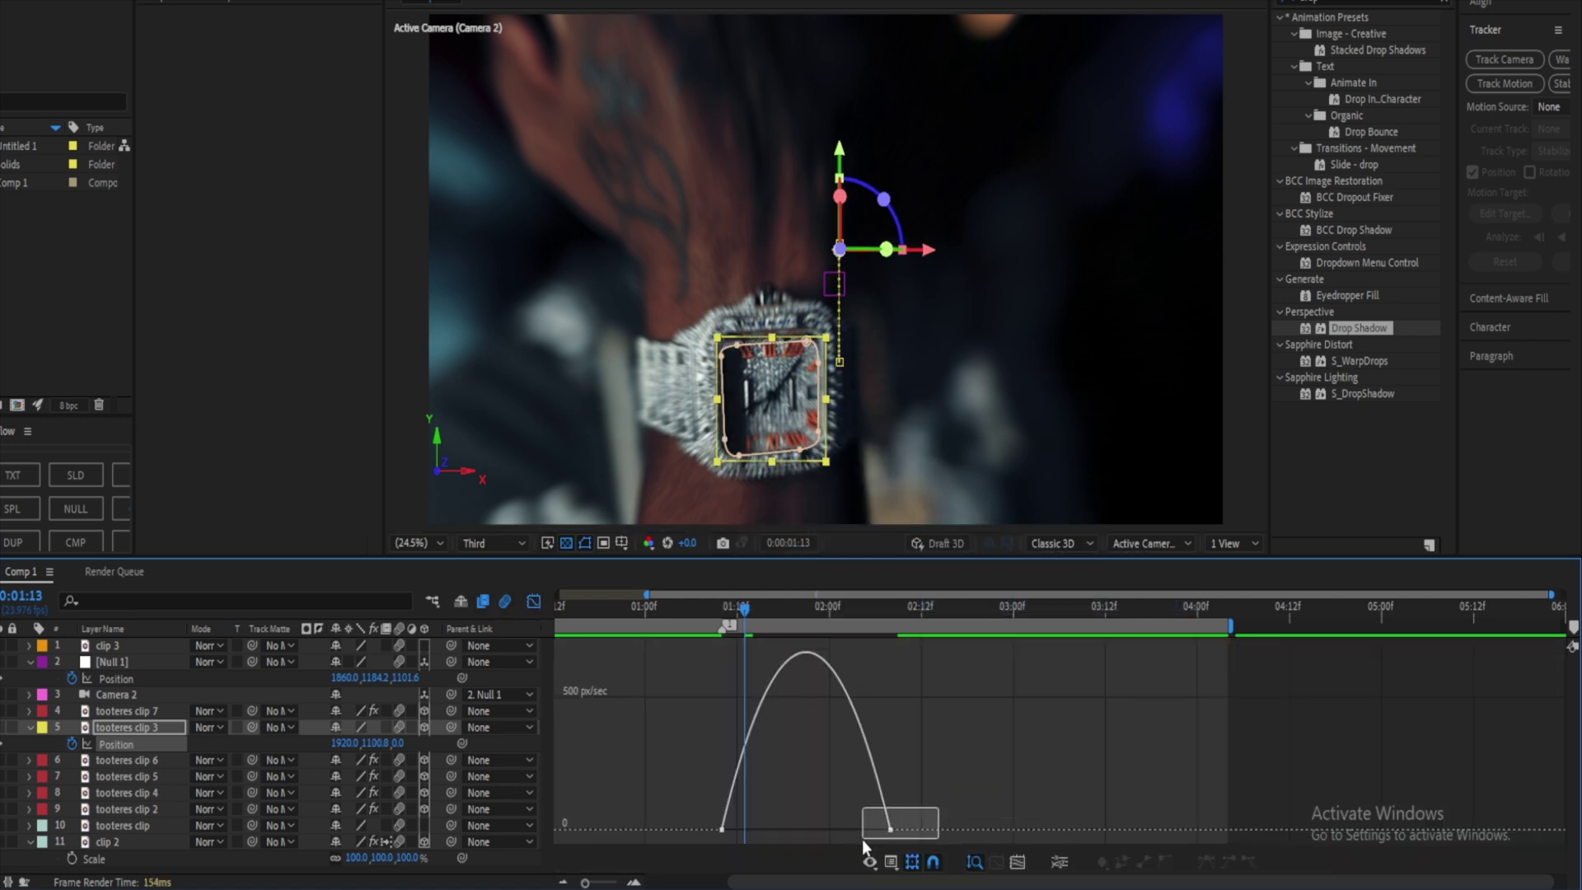
left_click_drag(863, 829, 839, 832)
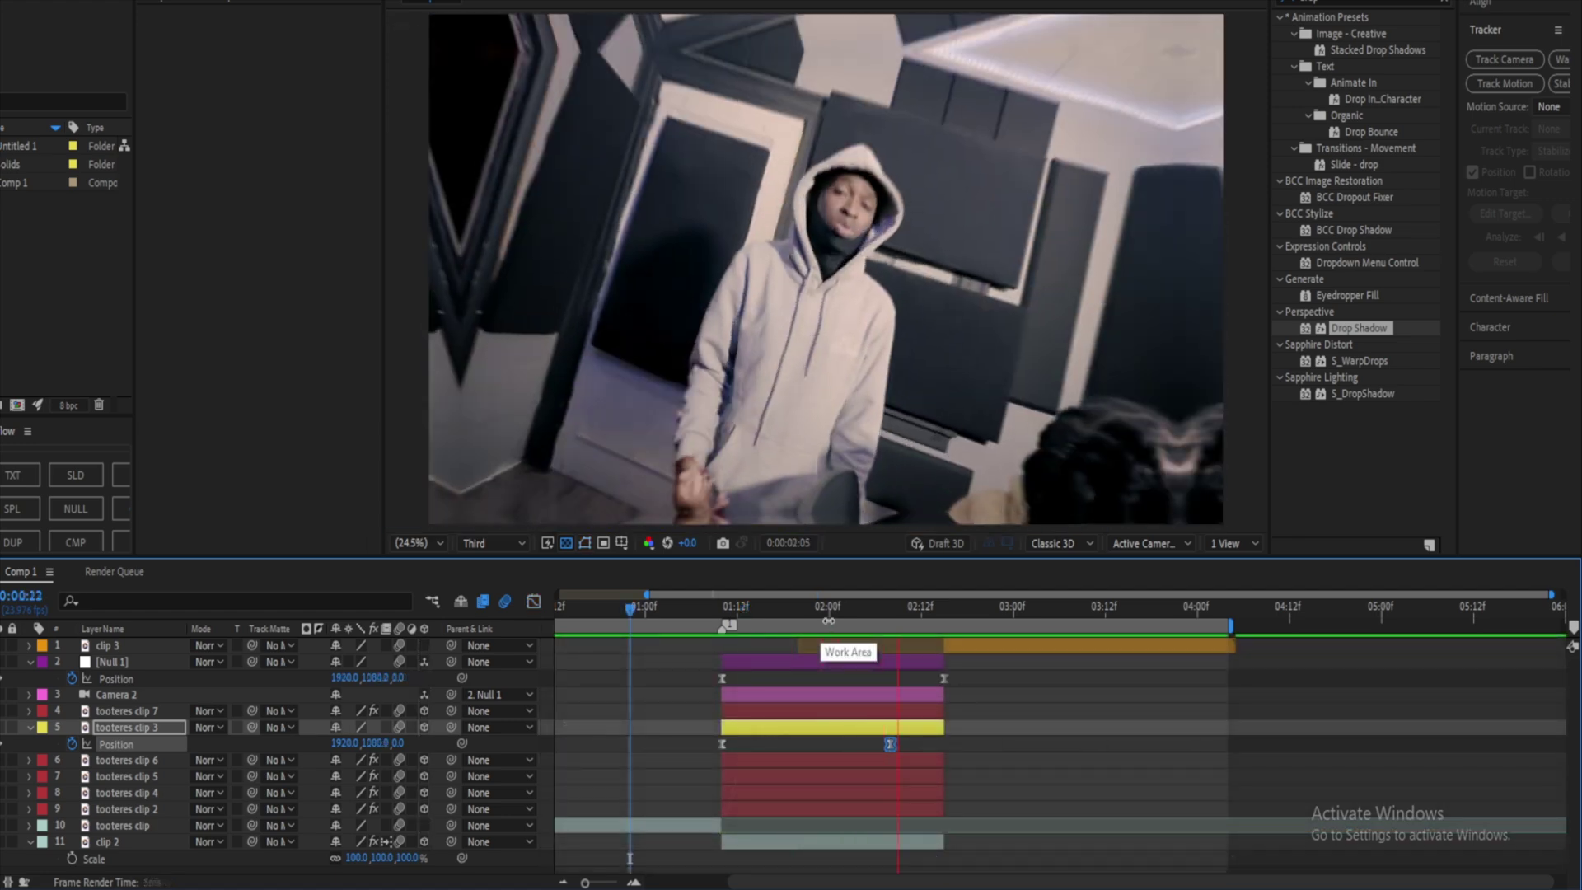
left_click(691, 607)
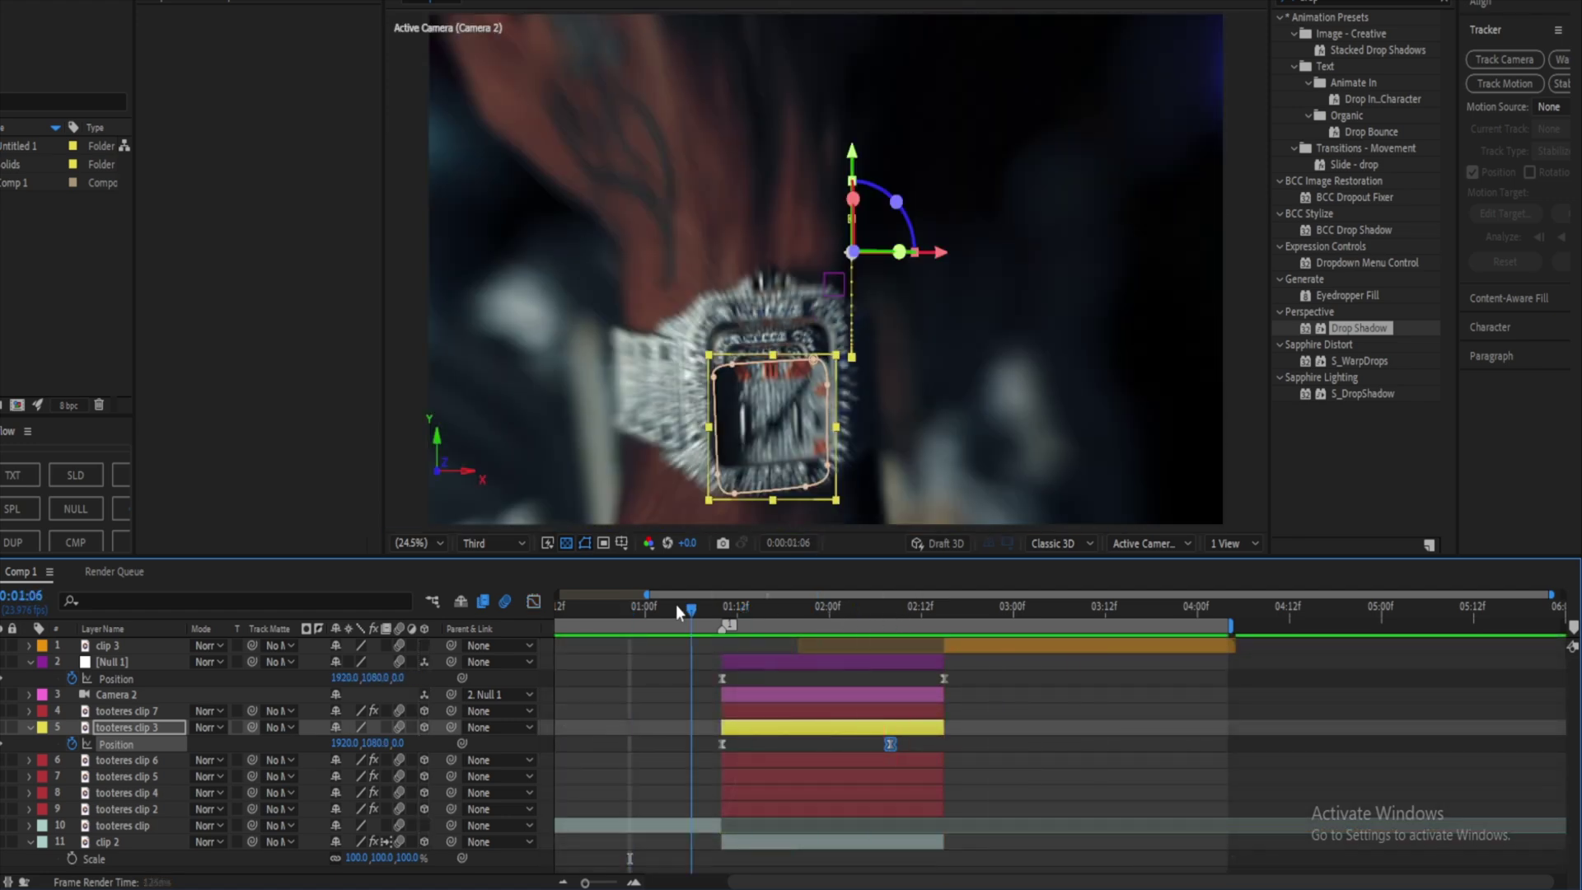
Step: Add Position and Scale keyframes to clip 2 at 0:00:02:15, keeping Scale at 100%
left_click(913, 610)
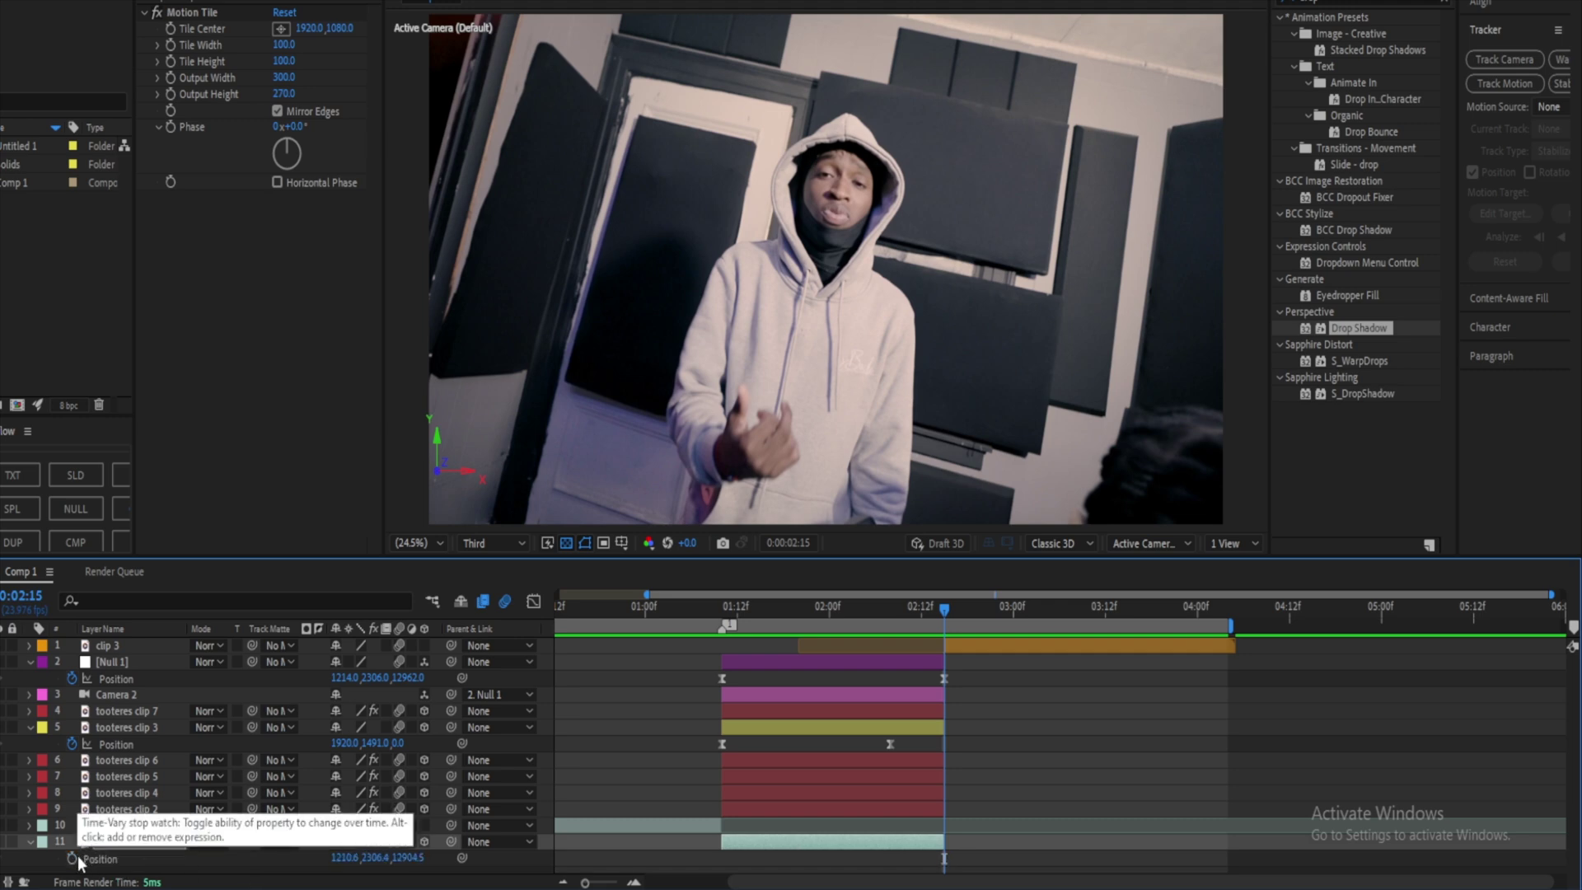
key("p")
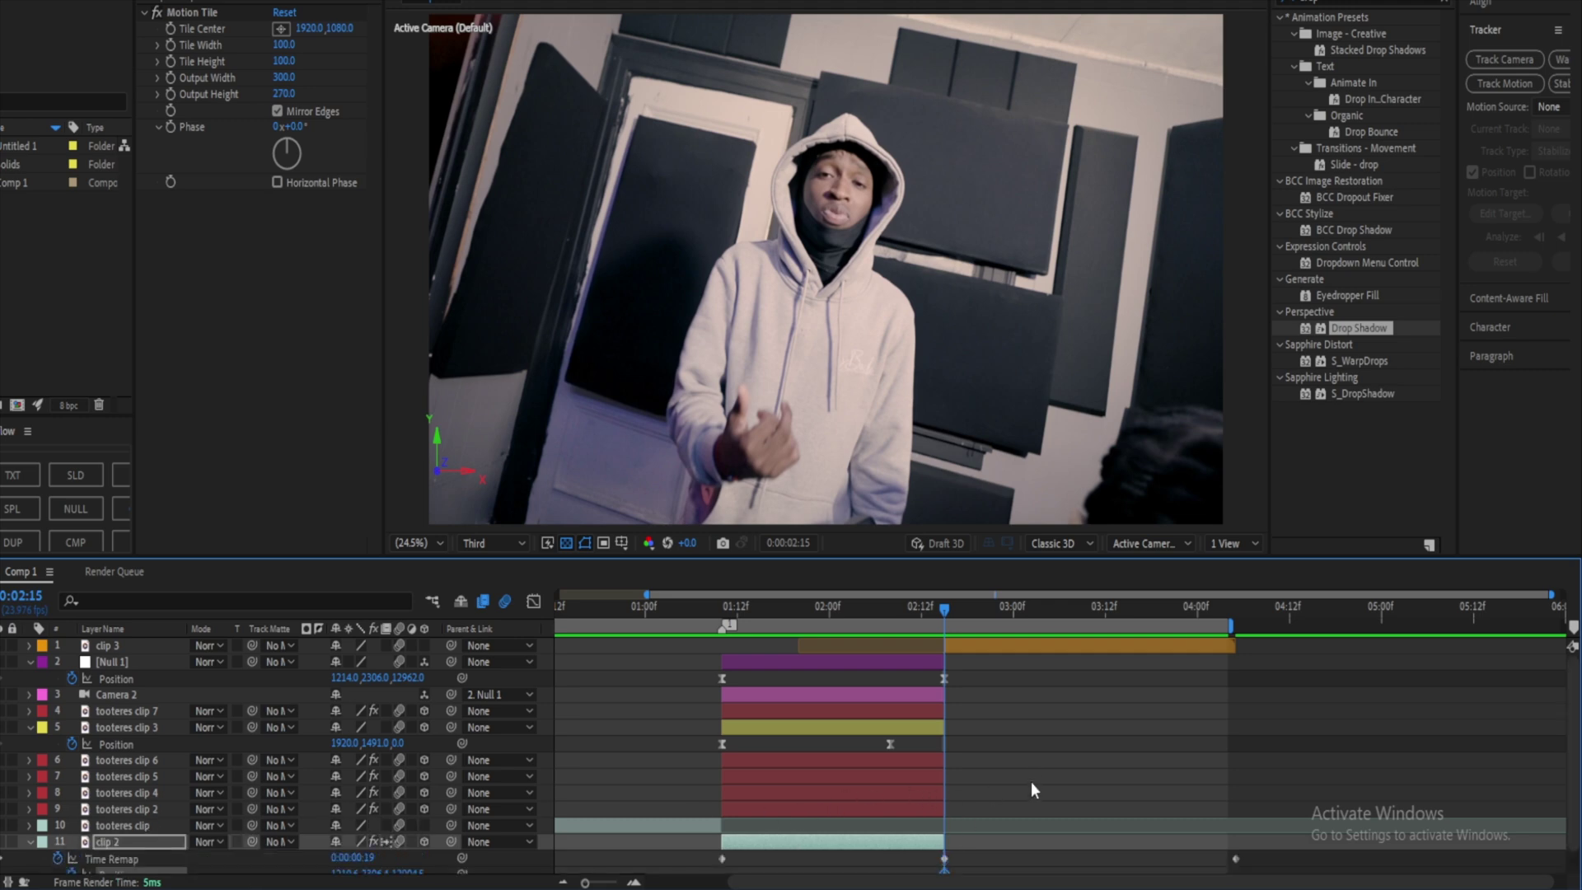
scroll(1031, 781, "down", 1)
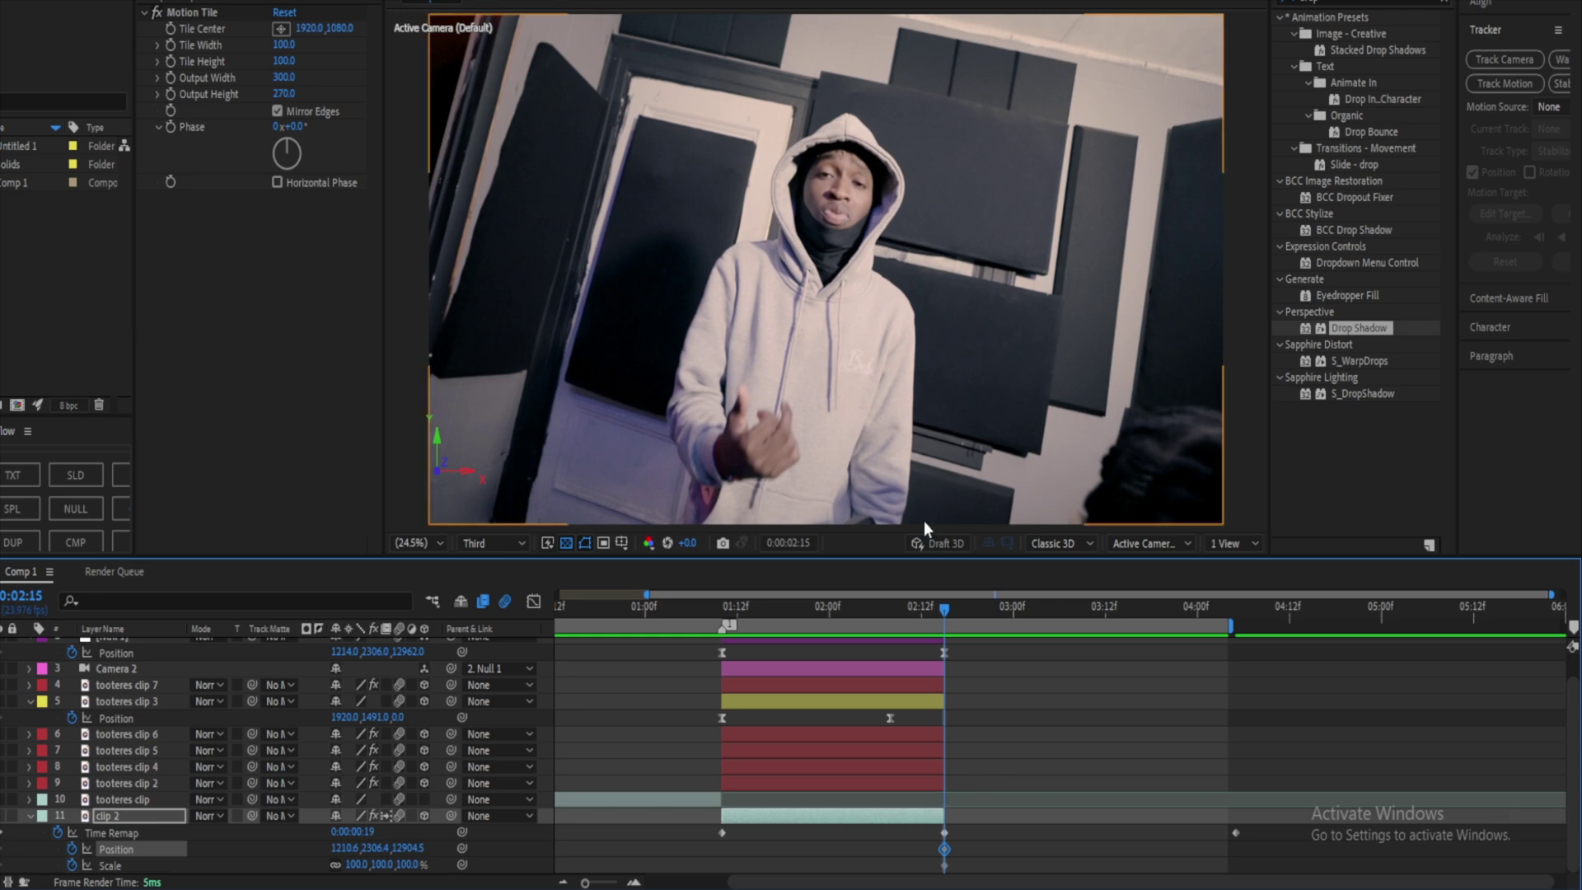
scroll(966, 711, "up", 1)
Step: At 0:00:02:07, keyframe clip 2 with Scale 120% and raise its Position to 1210.6, 2190.1, 12904.5
left_click_drag(942, 606, 881, 606)
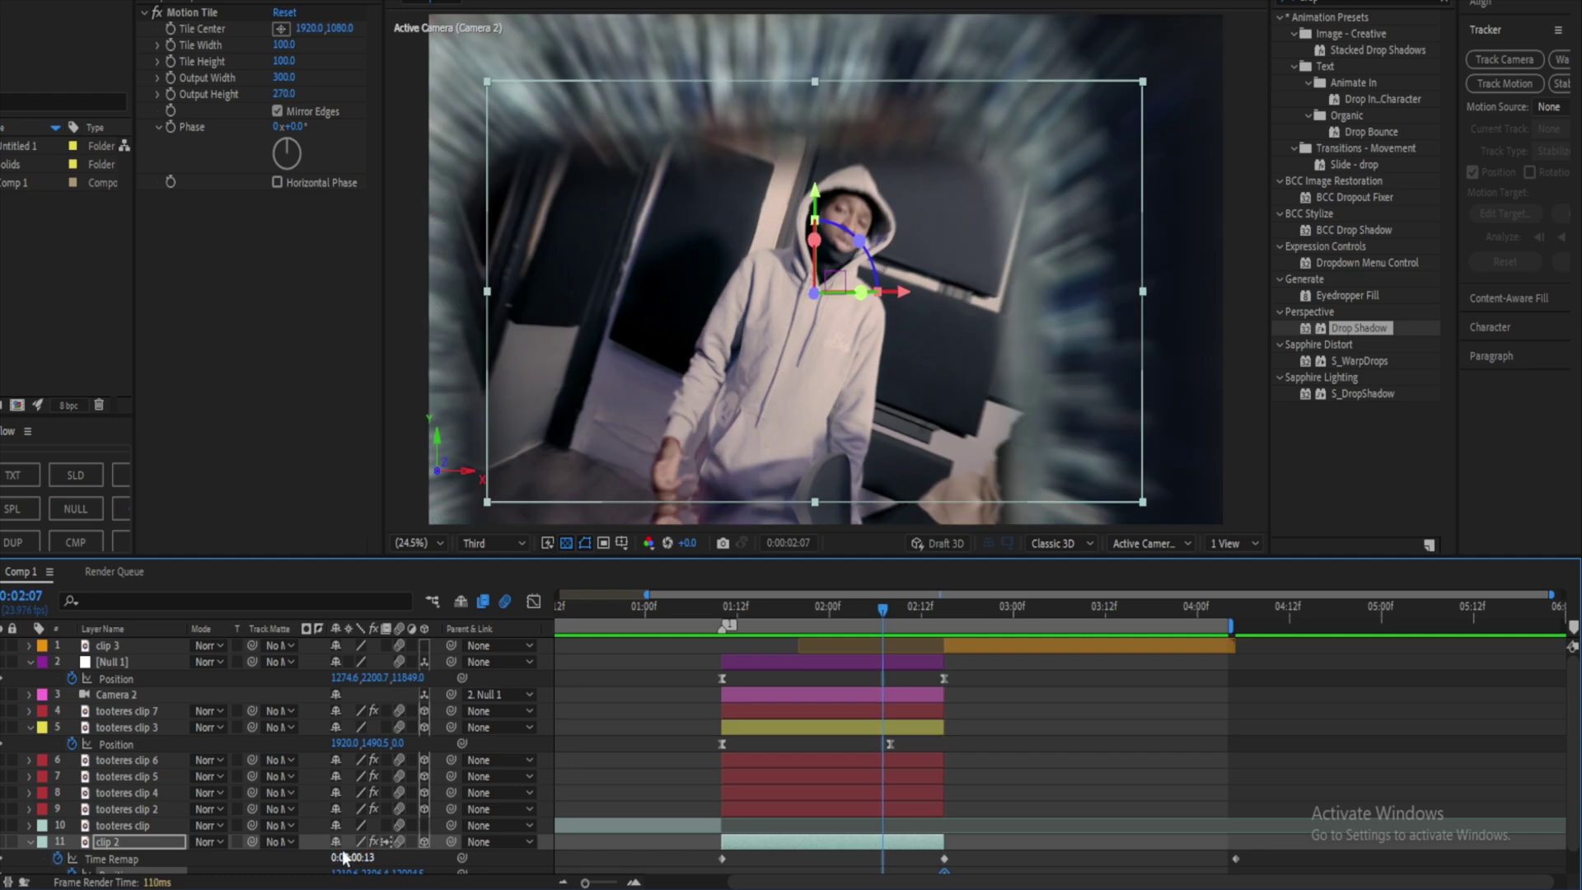
scroll(344, 858, "down", 1)
left_click_drag(350, 865, 367, 864)
key("comma")
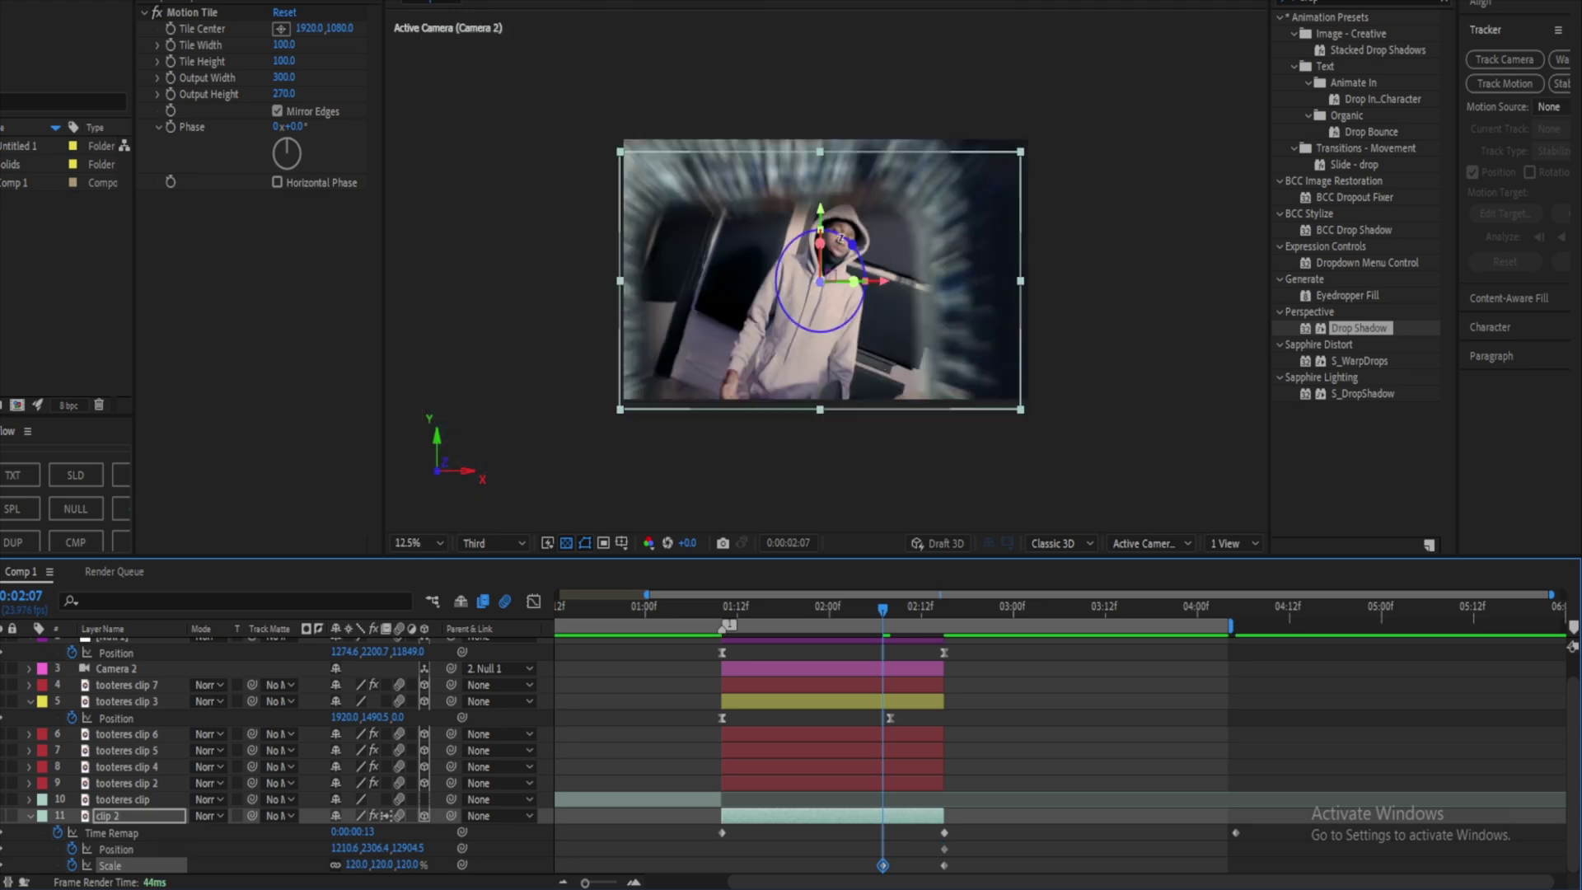
left_click_drag(826, 218, 821, 203)
Step: At 0:00:02:04, lower clip 2 to Position 1210.6, 2370.8, 12904.5 and check the preceding frames
mouse_move(882, 609)
left_mouse_down()
mouse_move(828, 609)
mouse_move(860, 612)
left_mouse_up()
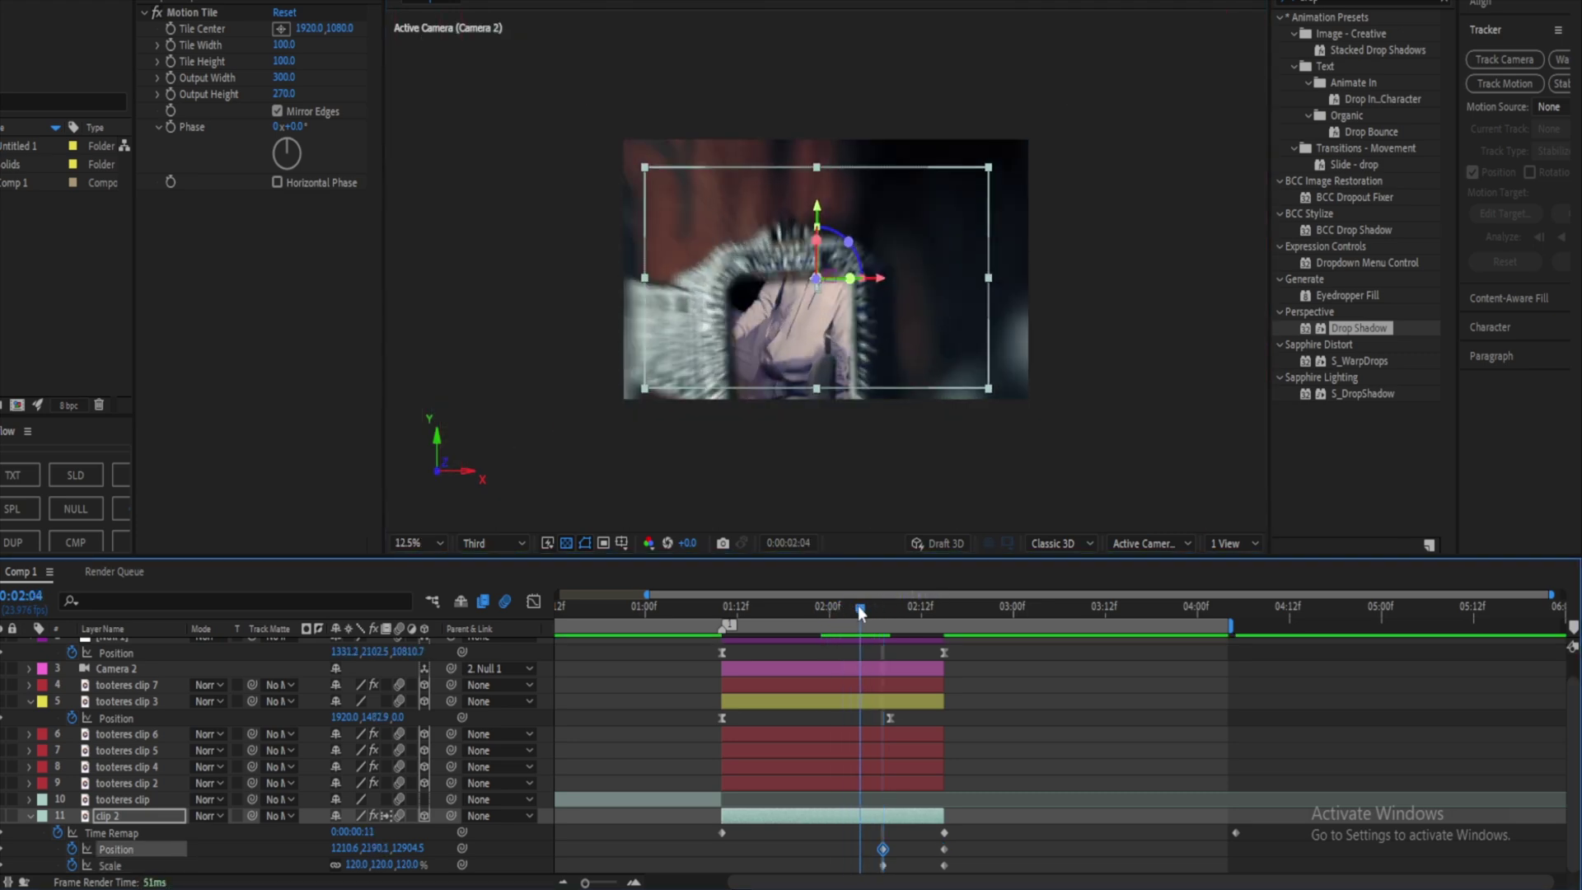
left_click_drag(818, 216, 816, 229)
left_click_drag(862, 611, 706, 614)
Step: Limit the work area to about 0:00:01:05 through 0:00:03:01 and preview the transition
left_click(417, 543)
left_click(441, 216)
left_click(659, 606)
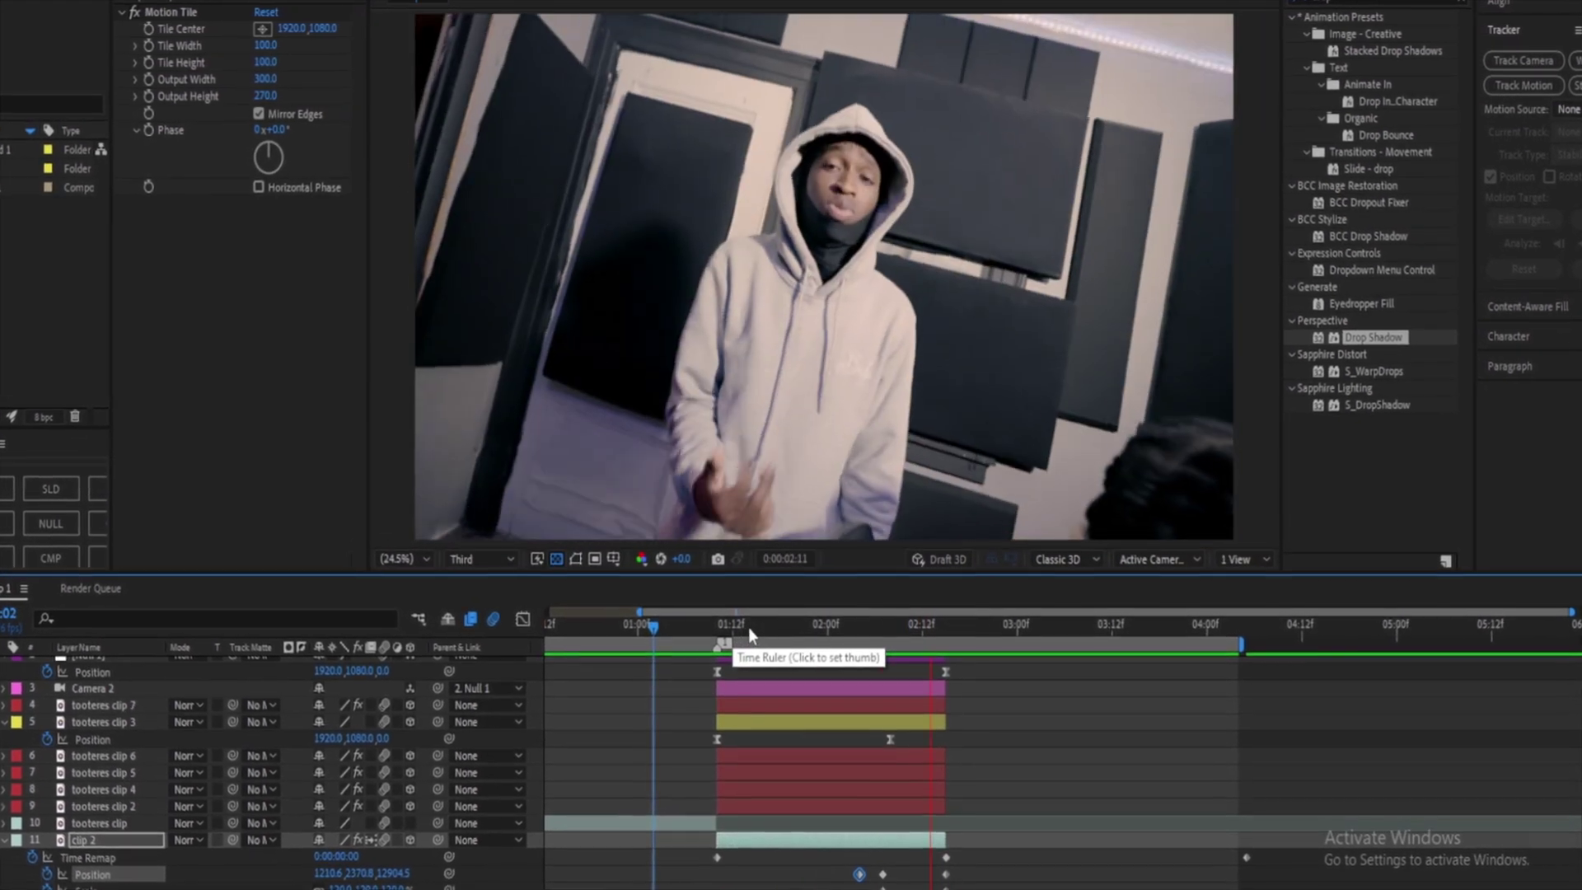
left_click(678, 620)
key("b")
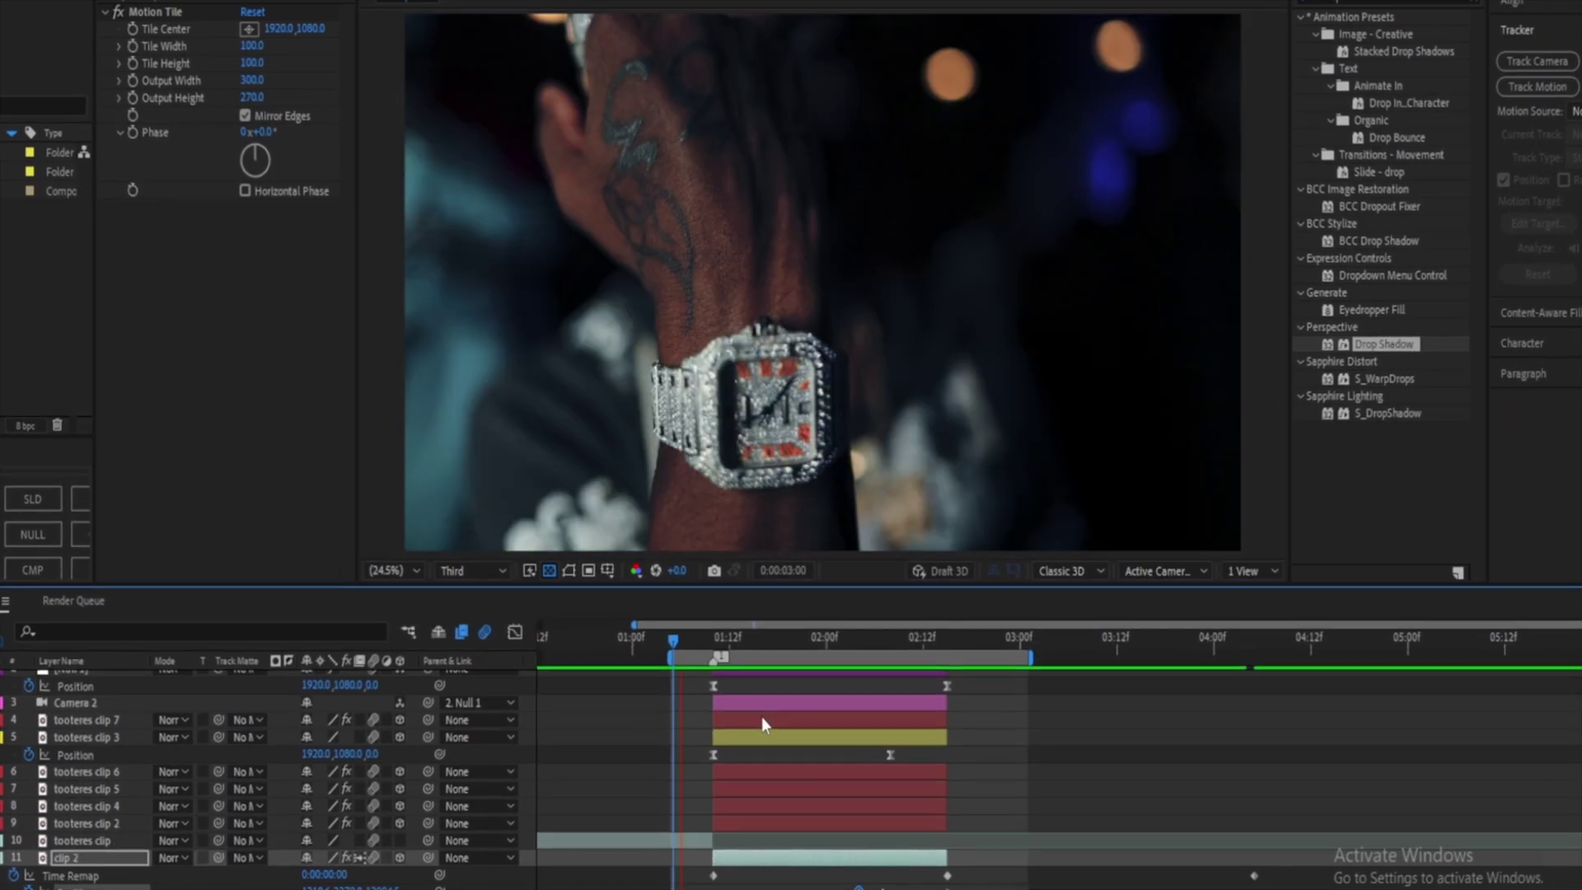